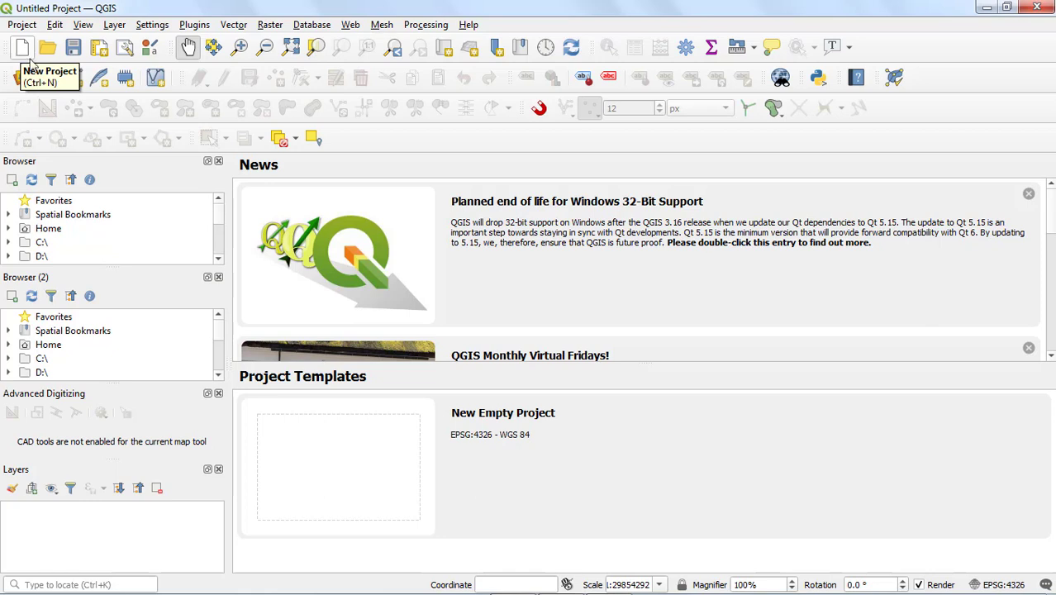
- Create a new empty project and close the Browser, Browser (2), Advanced Digitizing and Layers panels
{"action": "double_click", "coordinate": [404, 446]}
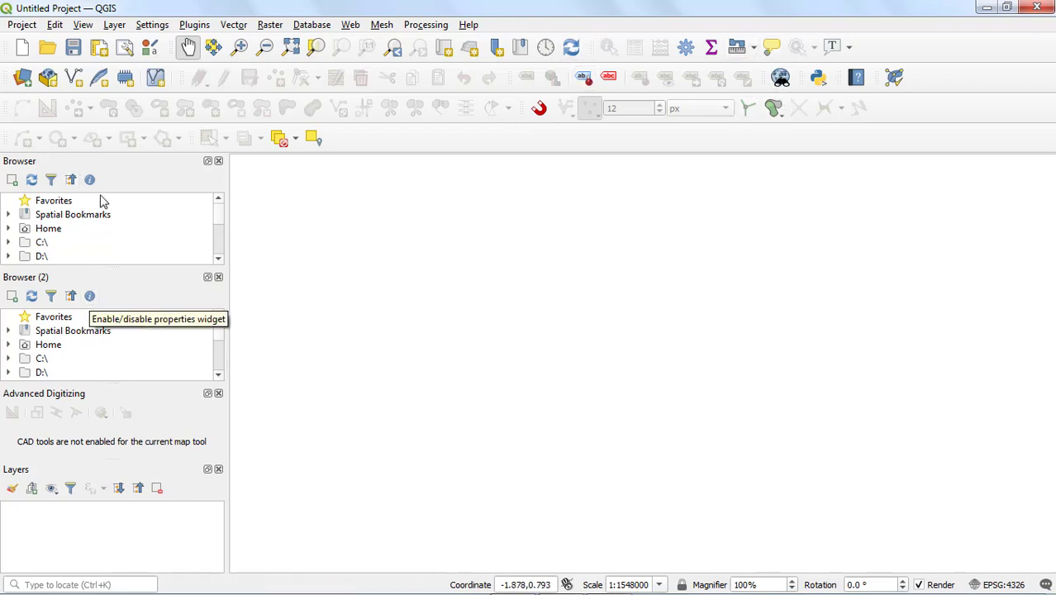
{"action": "left_click", "coordinate": [219, 161]}
{"action": "left_click", "coordinate": [219, 162]}
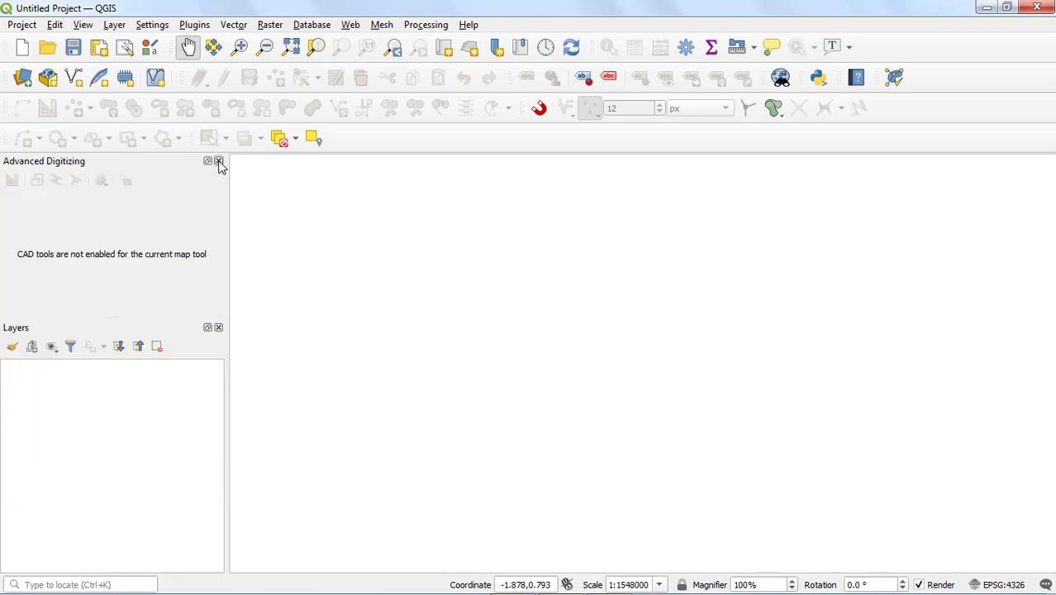
{"action": "left_click", "coordinate": [219, 162]}
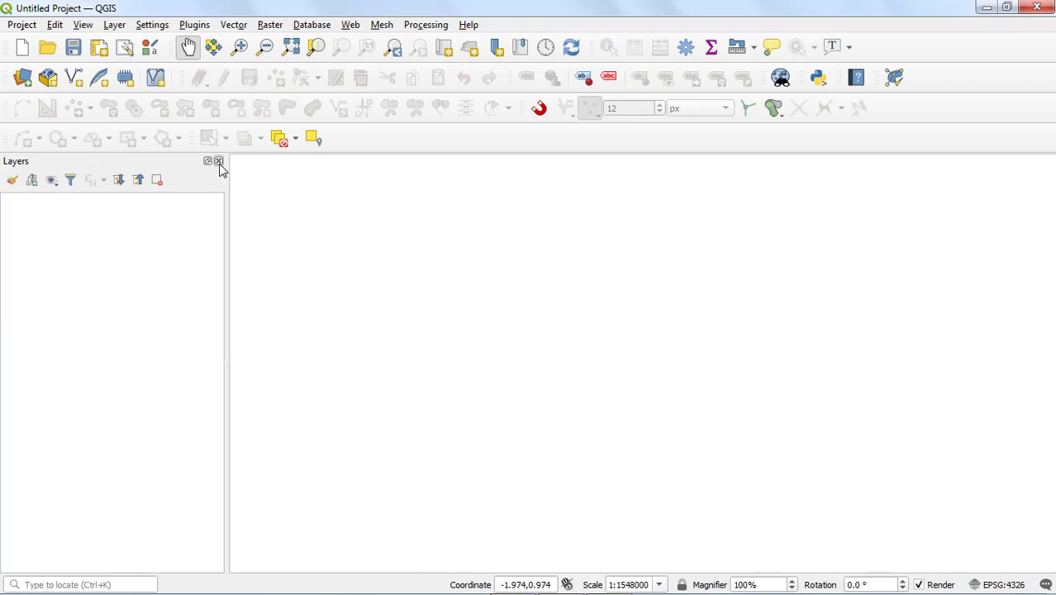
{"action": "left_click", "coordinate": [219, 161]}
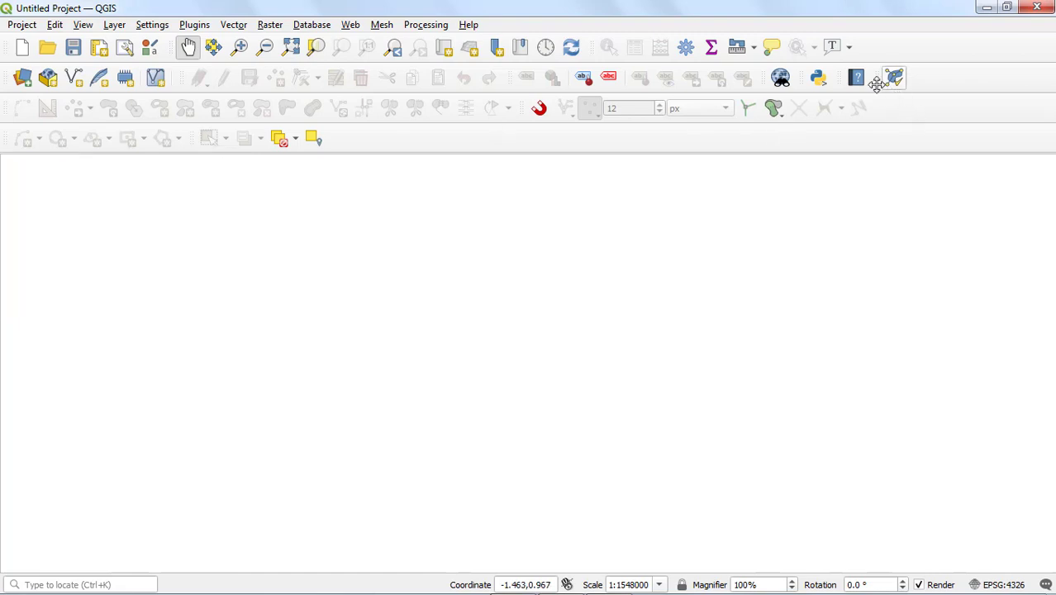
- Show the Advanced Digitizing, Browser and Layers panels again, leaving Browser (2) hidden
{"action": "right_click", "coordinate": [939, 99]}
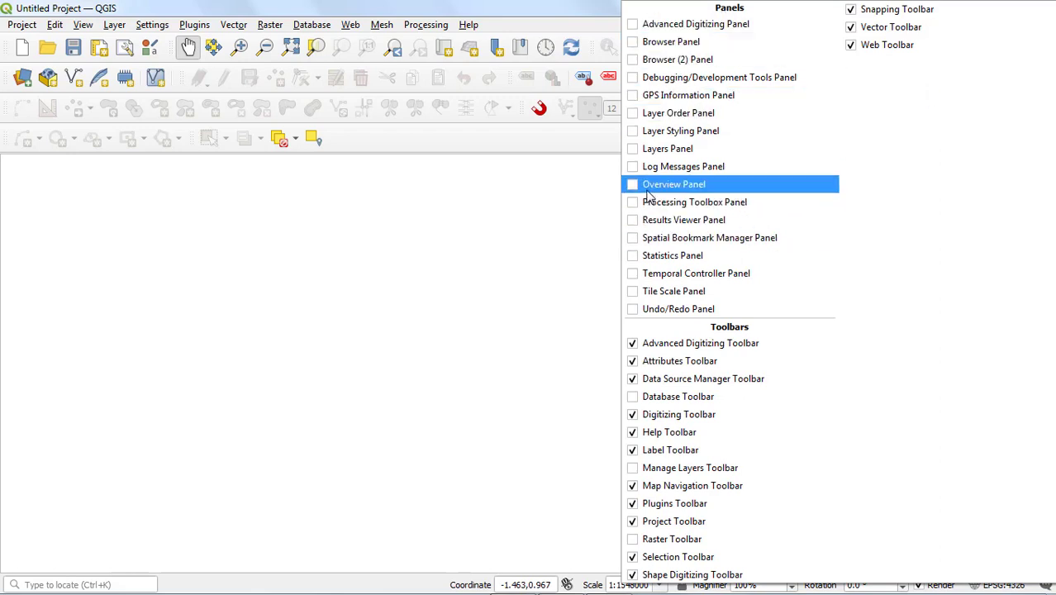
{"action": "left_click", "coordinate": [633, 27]}
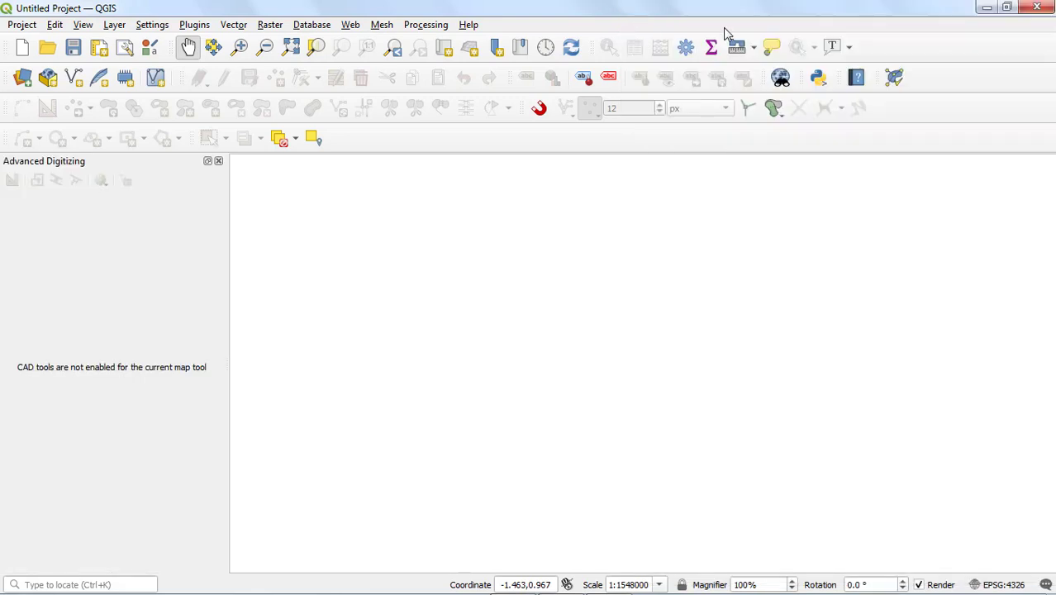
{"action": "right_click", "coordinate": [943, 85]}
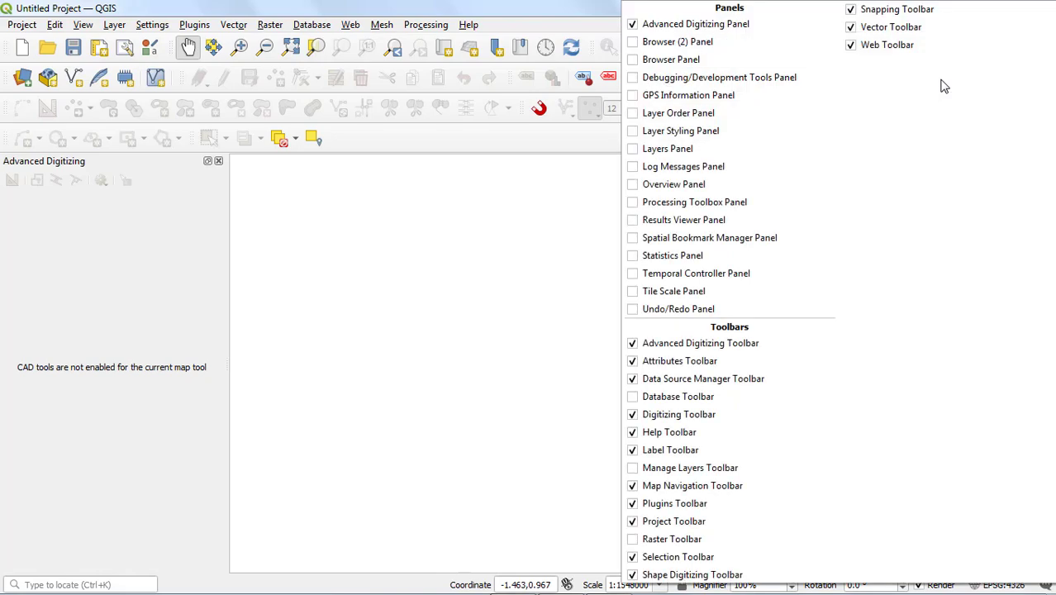
{"action": "left_click", "coordinate": [635, 60]}
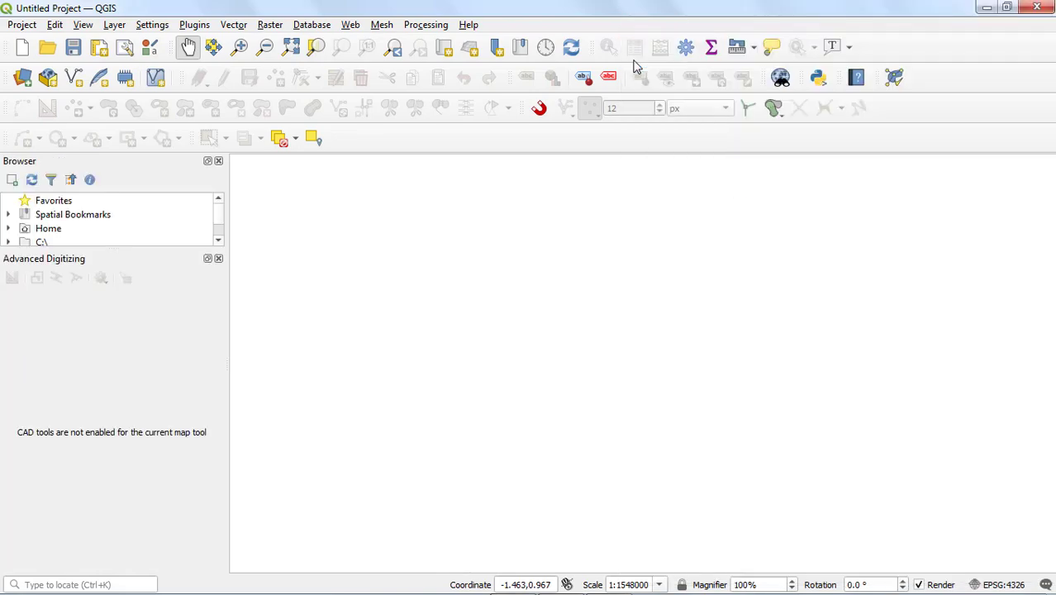
{"action": "right_click", "coordinate": [928, 76]}
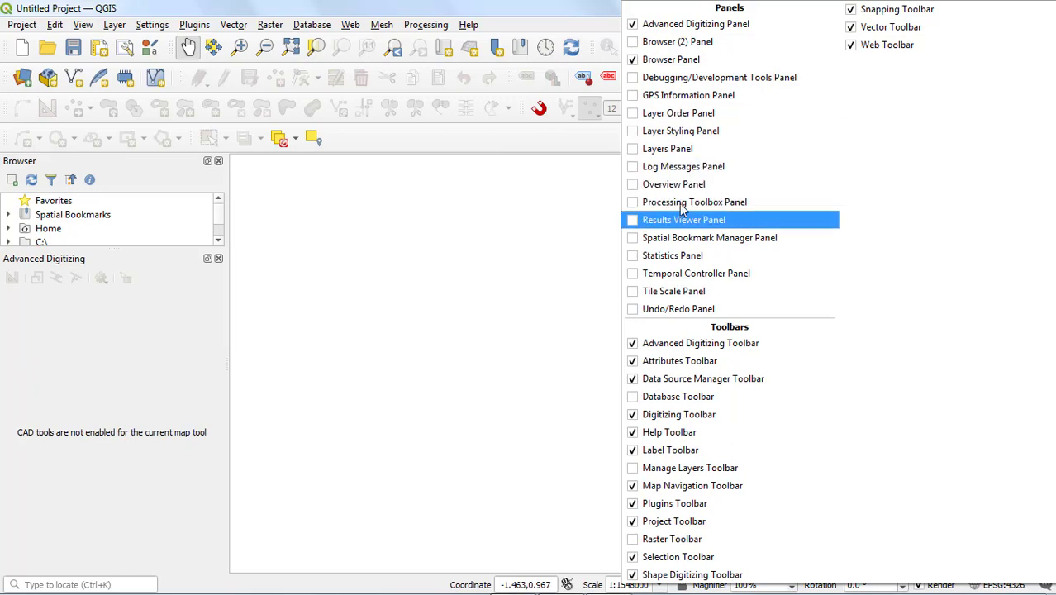
{"action": "left_click", "coordinate": [635, 152]}
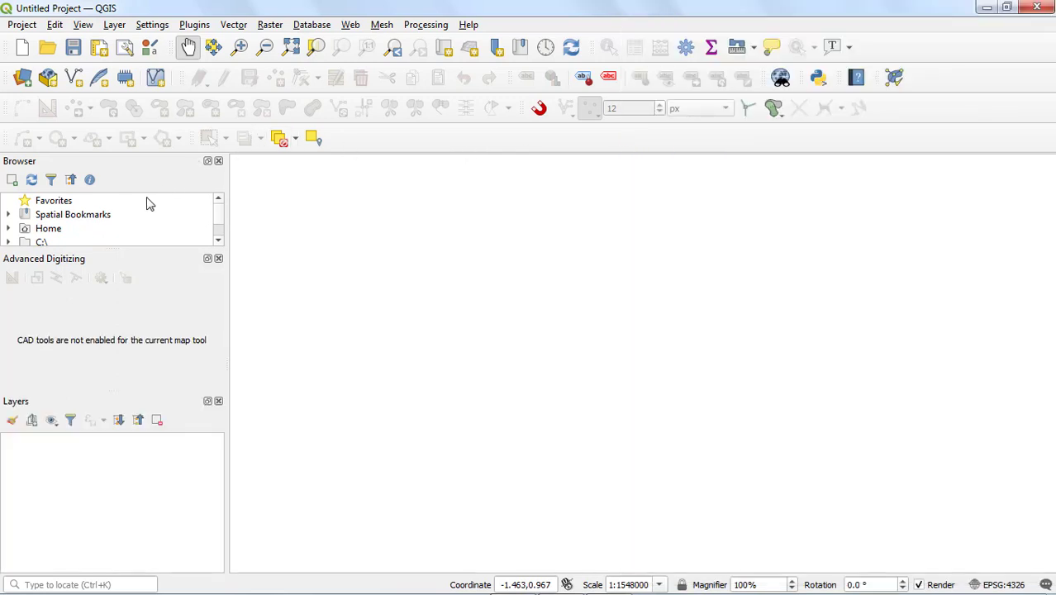
- Open the Processing Toolbox and close it again
{"action": "left_click", "coordinate": [688, 48]}
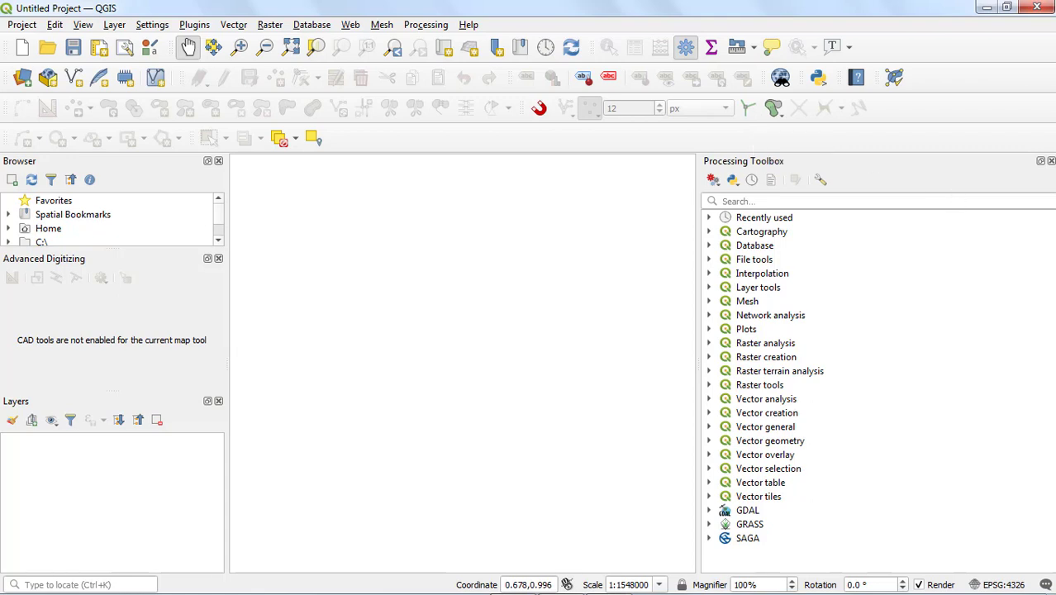
{"action": "left_click", "coordinate": [1050, 162]}
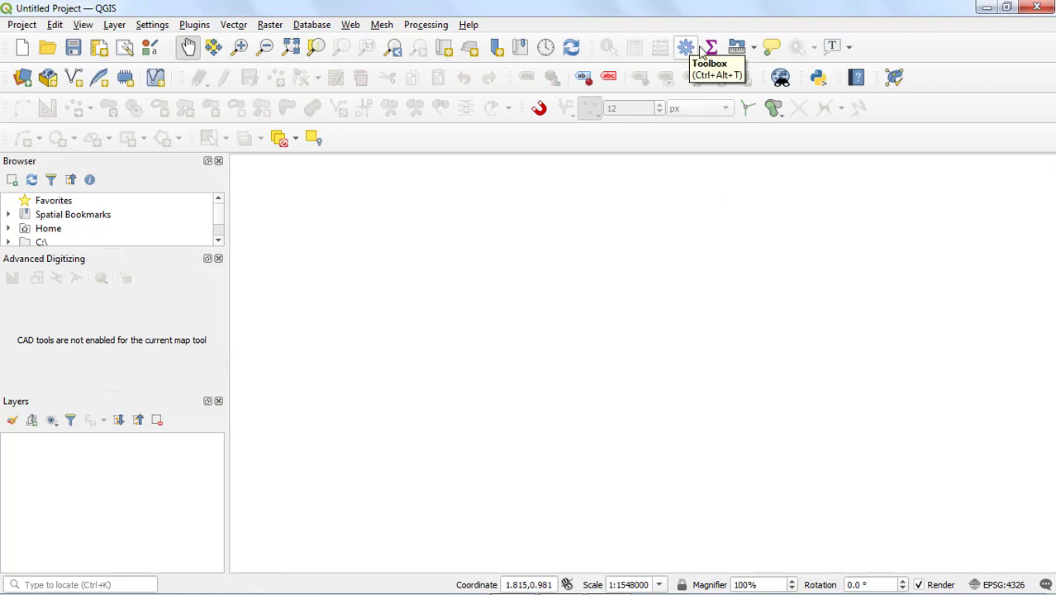
- Hide the Attributes Toolbar, restore it, and review the list of available panels and toolbars
{"action": "right_click", "coordinate": [959, 74]}
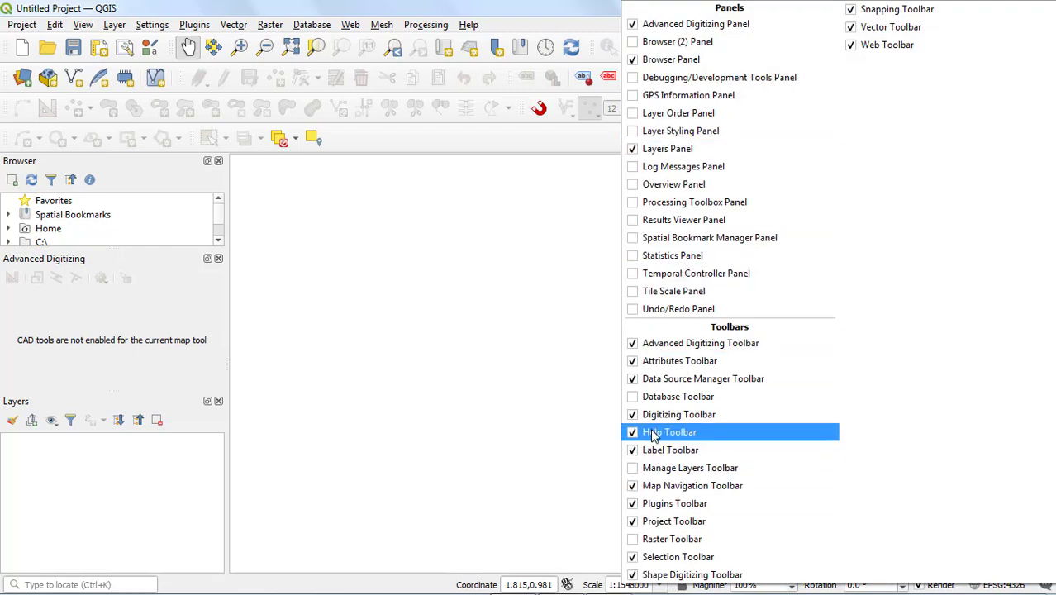
{"action": "left_click", "coordinate": [634, 366]}
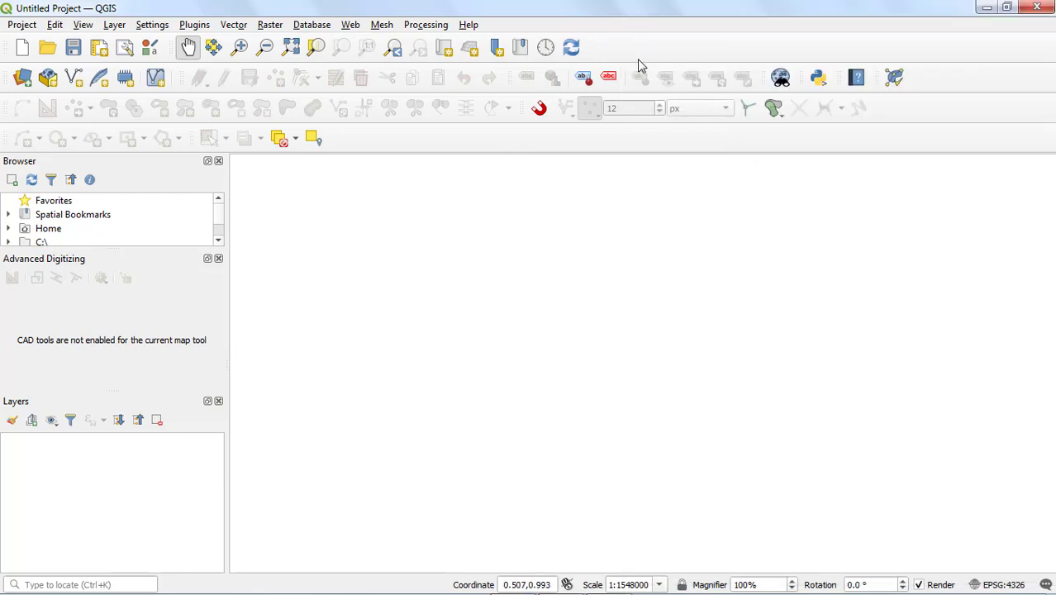
{"action": "right_click", "coordinate": [915, 57]}
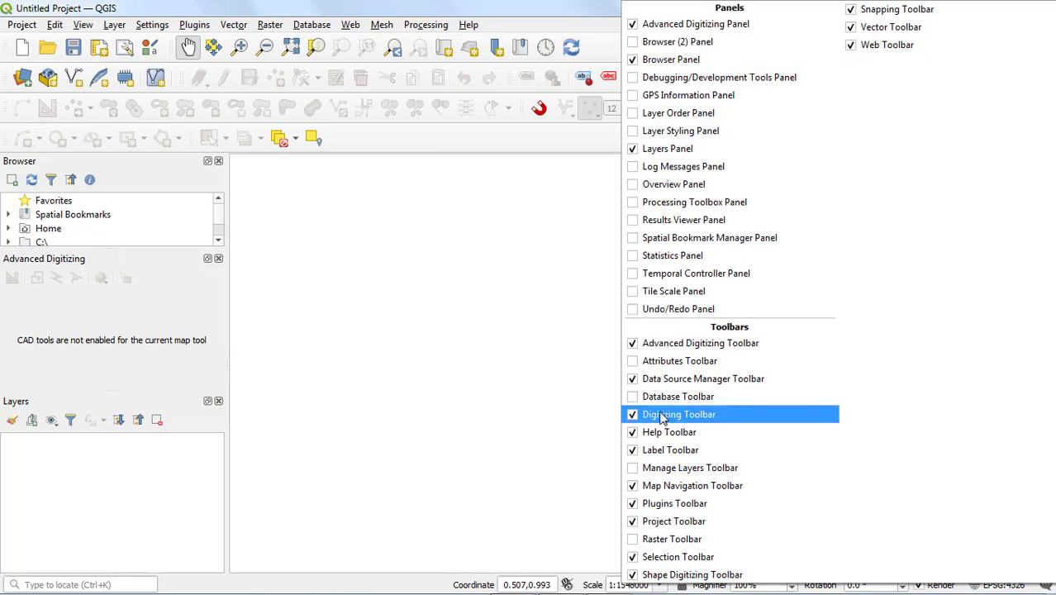
{"action": "left_click", "coordinate": [634, 368]}
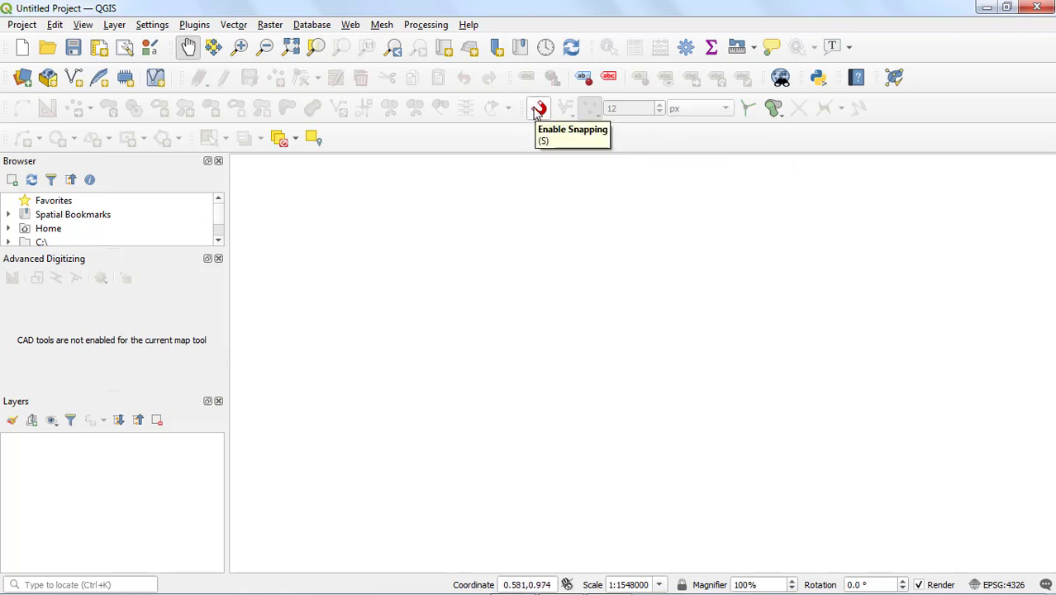
{"action": "right_click", "coordinate": [956, 93]}
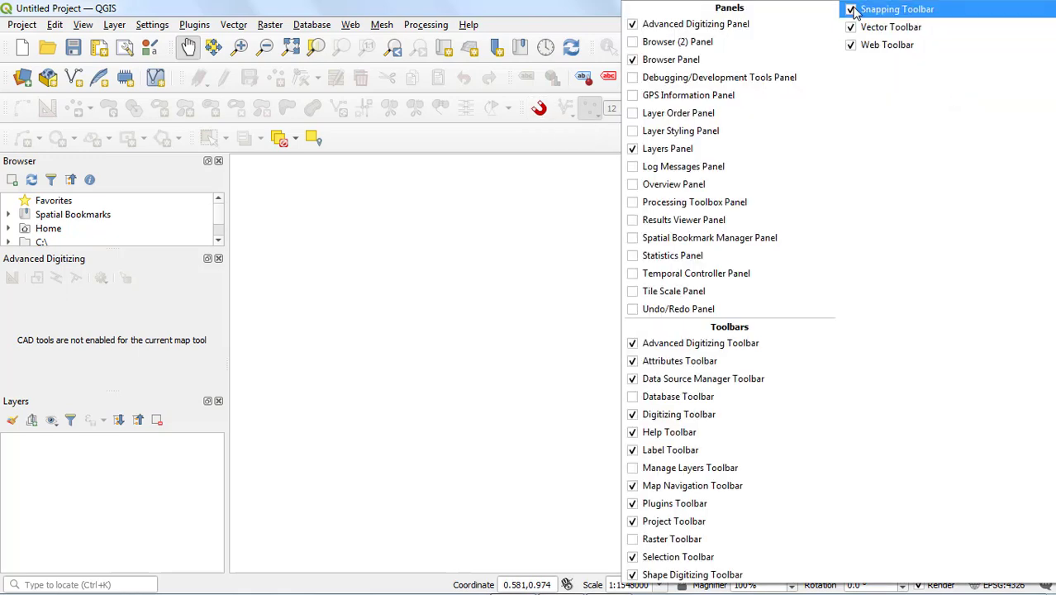
{"action": "left_click", "coordinate": [554, 138]}
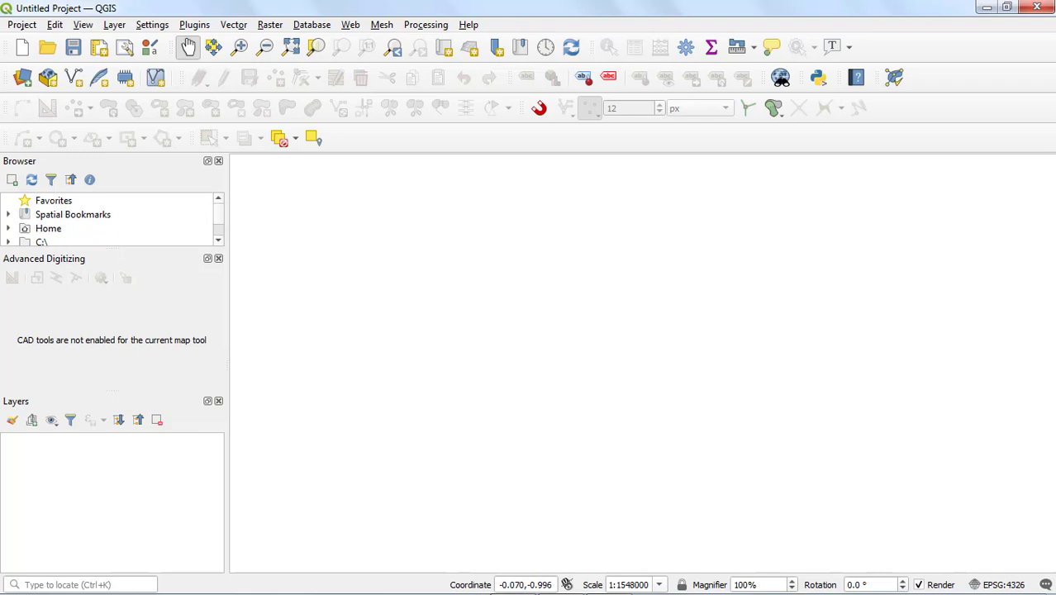
- Filter the coordinate reference systems by "utm 43" and set the project CRS to WGS 84 / UTM zone 43N (EPSG:32643)
{"action": "left_click", "coordinate": [1011, 585]}
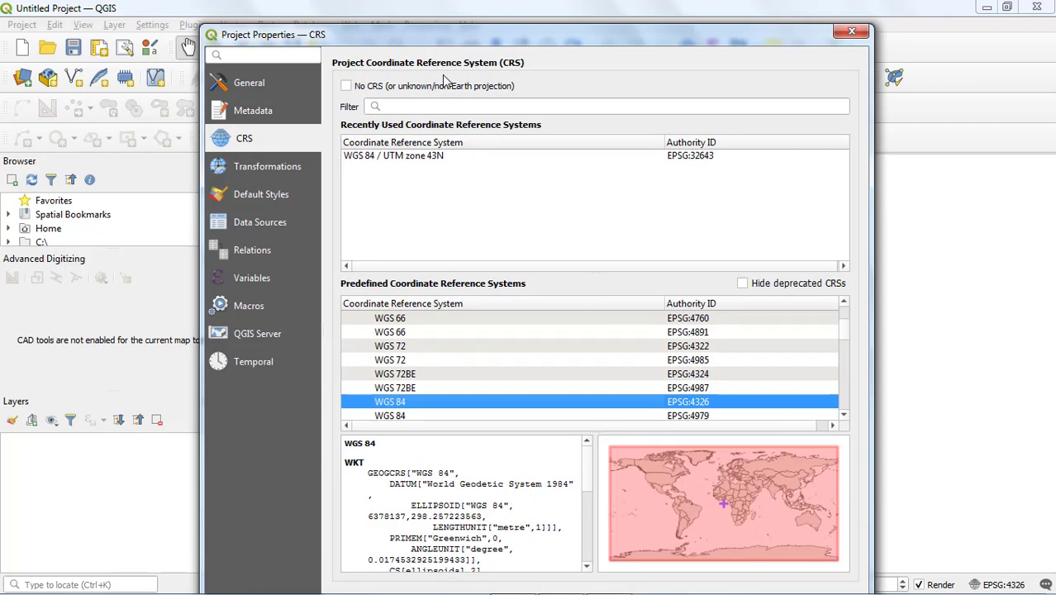
{"action": "left_click_drag", "start_coordinate": [487, 39], "coordinate": [487, 19]}
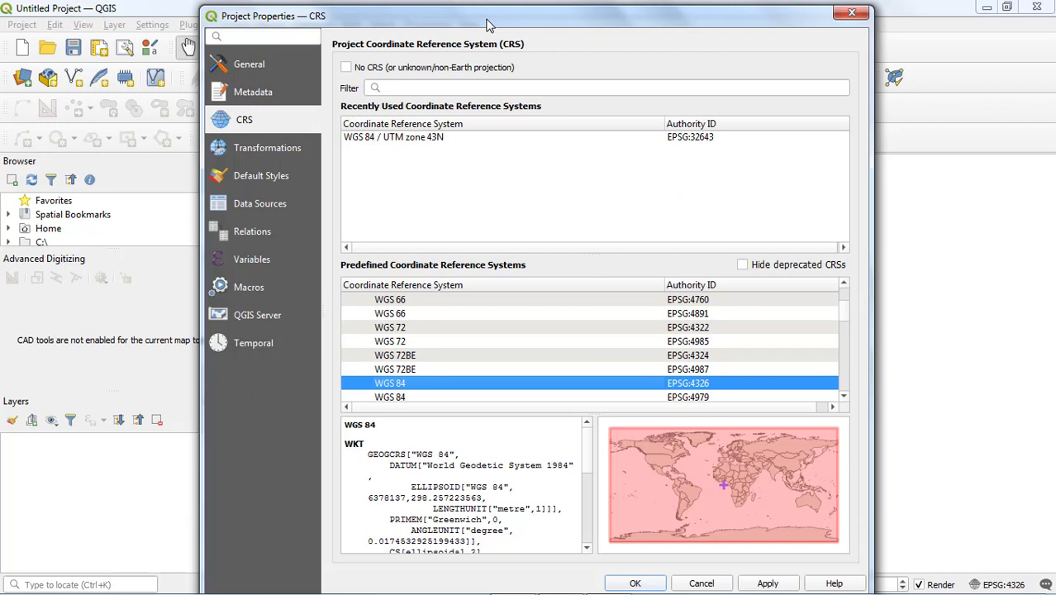
{"action": "left_click", "coordinate": [422, 90]}
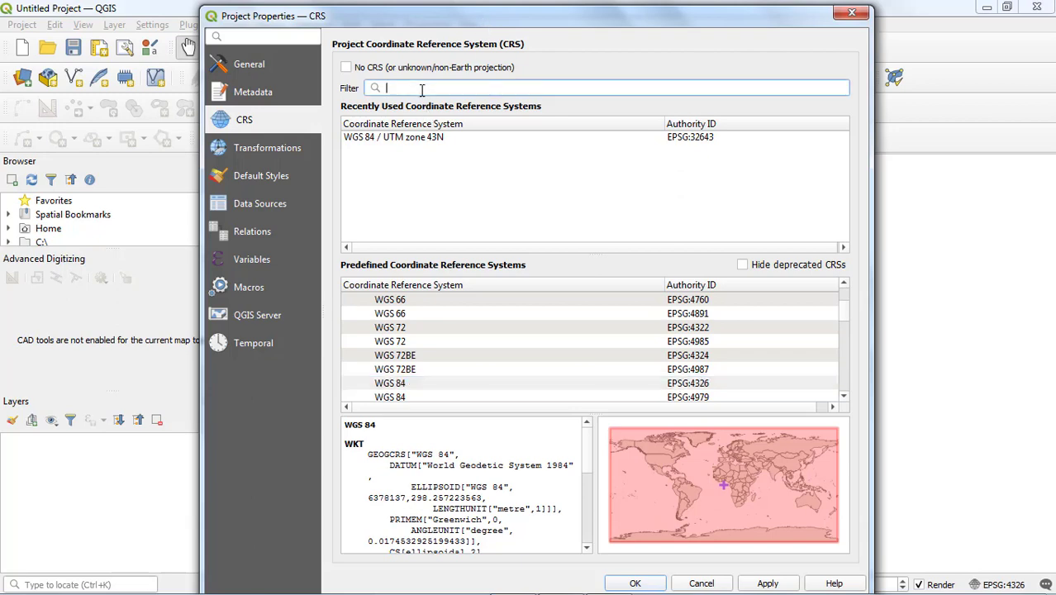
{"action": "type", "text": "utm"}
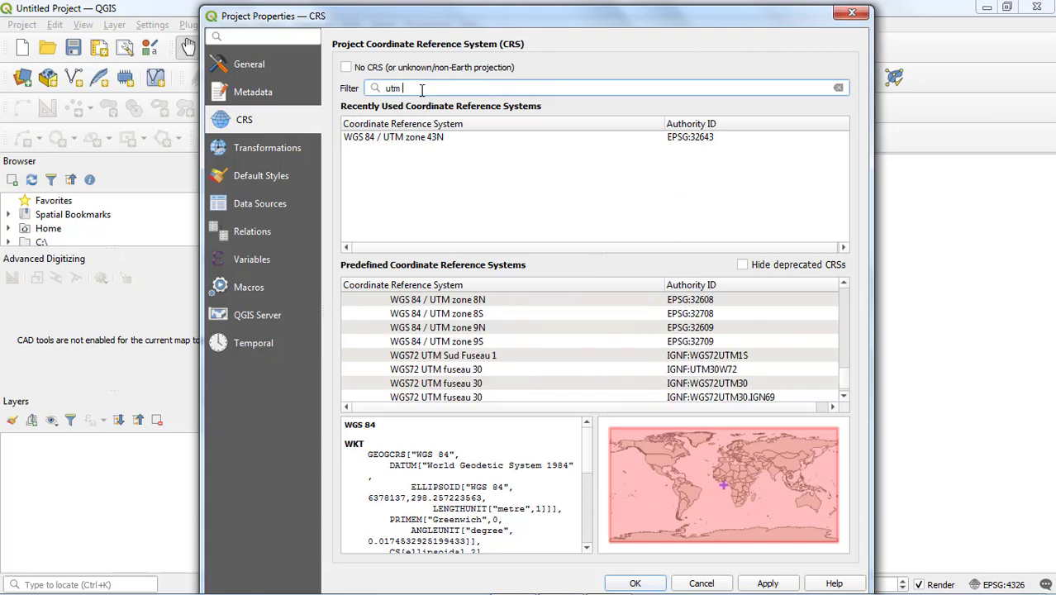
{"action": "type", "text": " 43"}
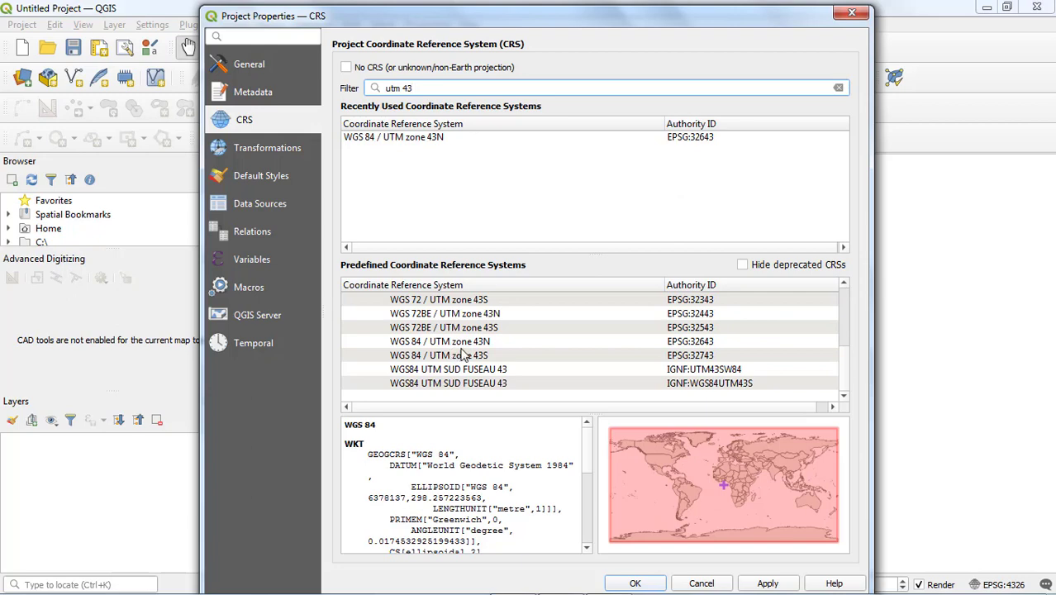
{"action": "left_click", "coordinate": [486, 343]}
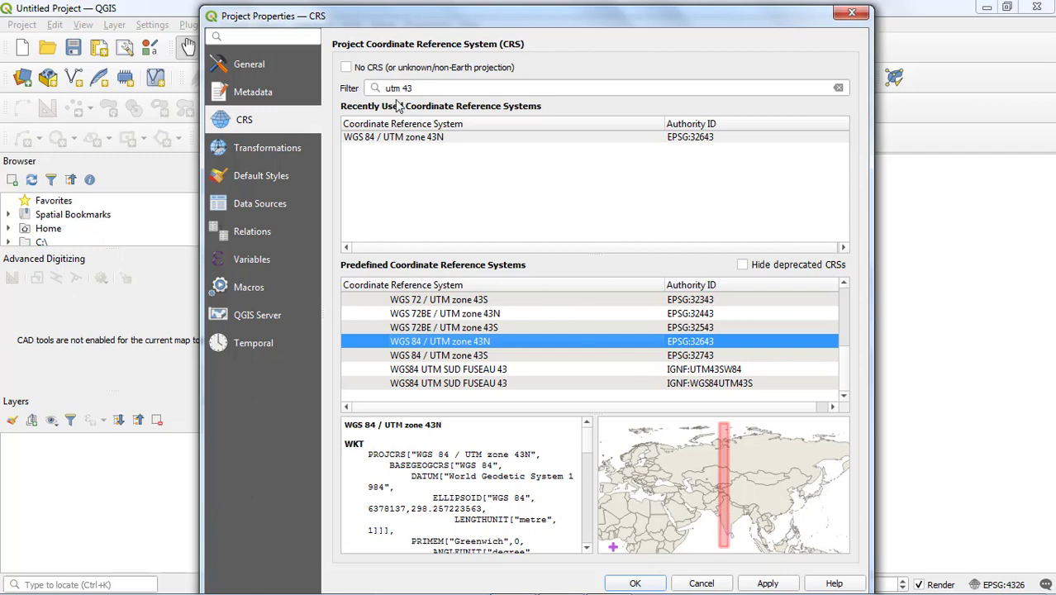
{"action": "left_click", "coordinate": [768, 584]}
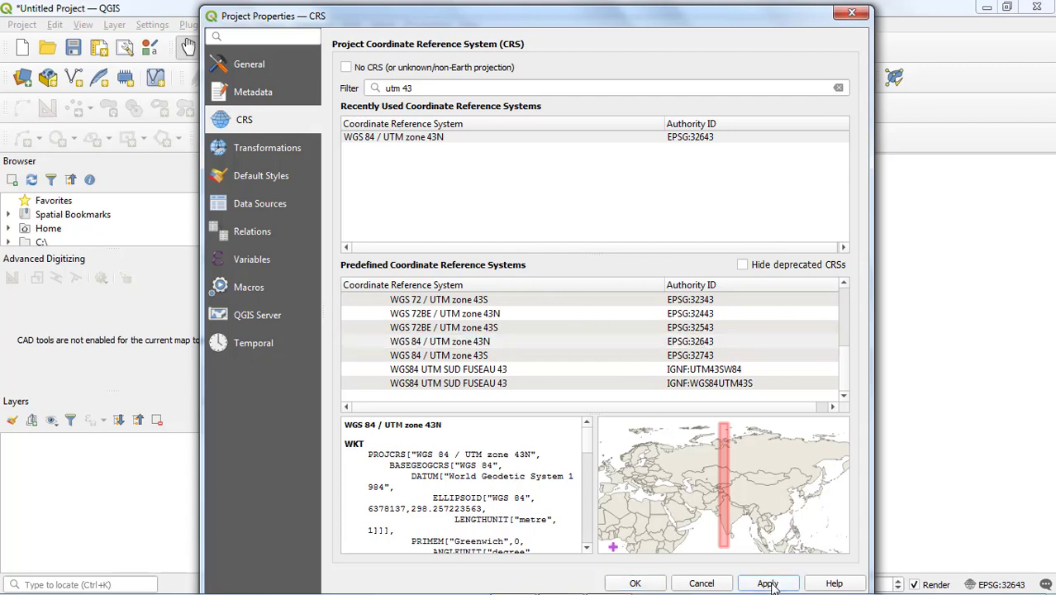
{"action": "left_click", "coordinate": [650, 585]}
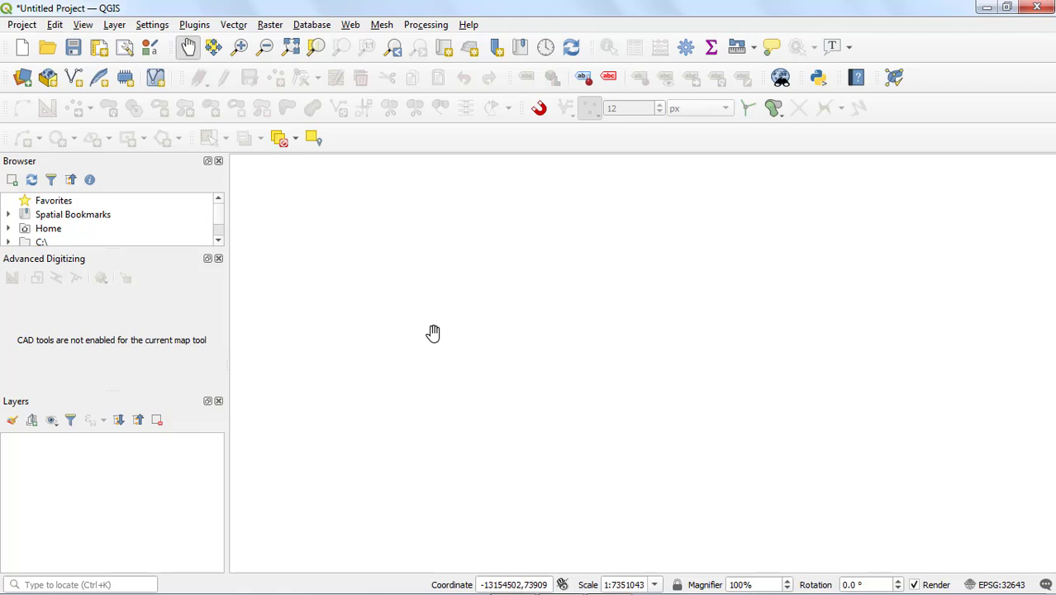
{"action": "left_click_drag", "start_coordinate": [433, 333], "coordinate": [453, 301]}
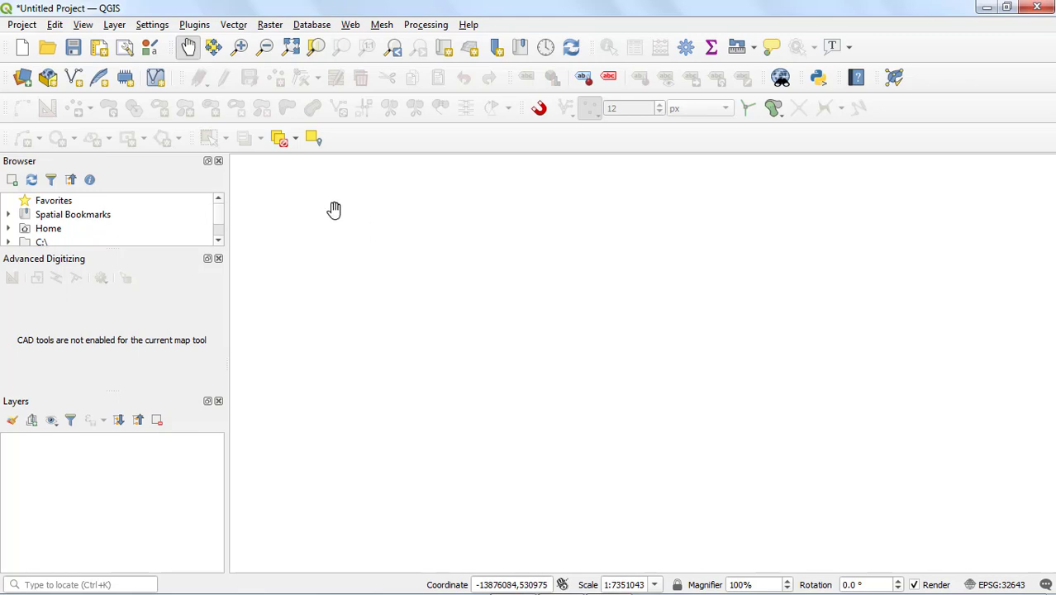
- Start saving the project, create a Desktop folder named TRAINING 1, and open it as the save location
{"action": "left_click", "coordinate": [74, 51]}
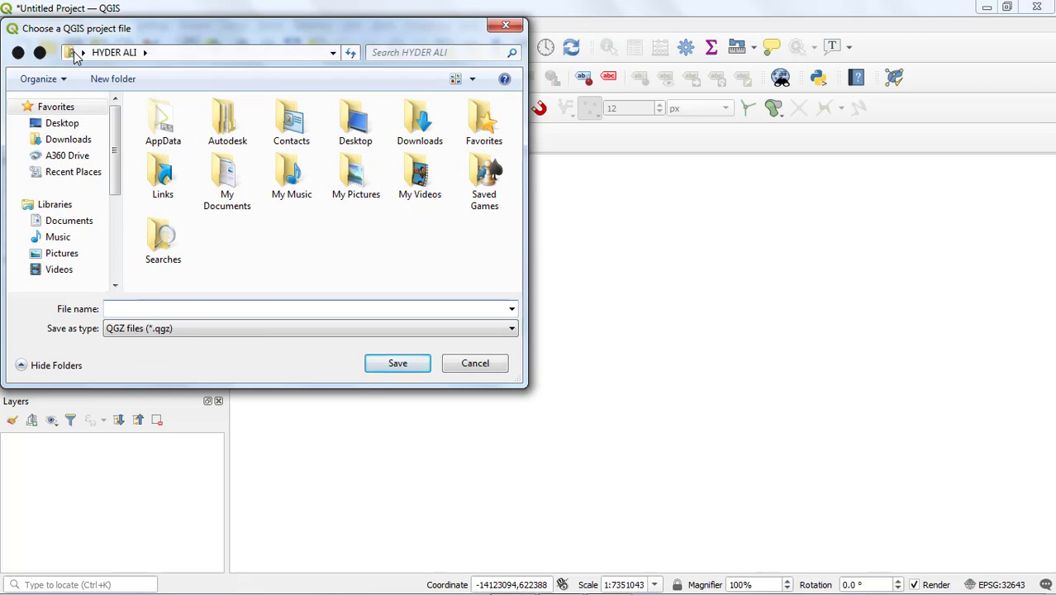
{"action": "left_click", "coordinate": [64, 124]}
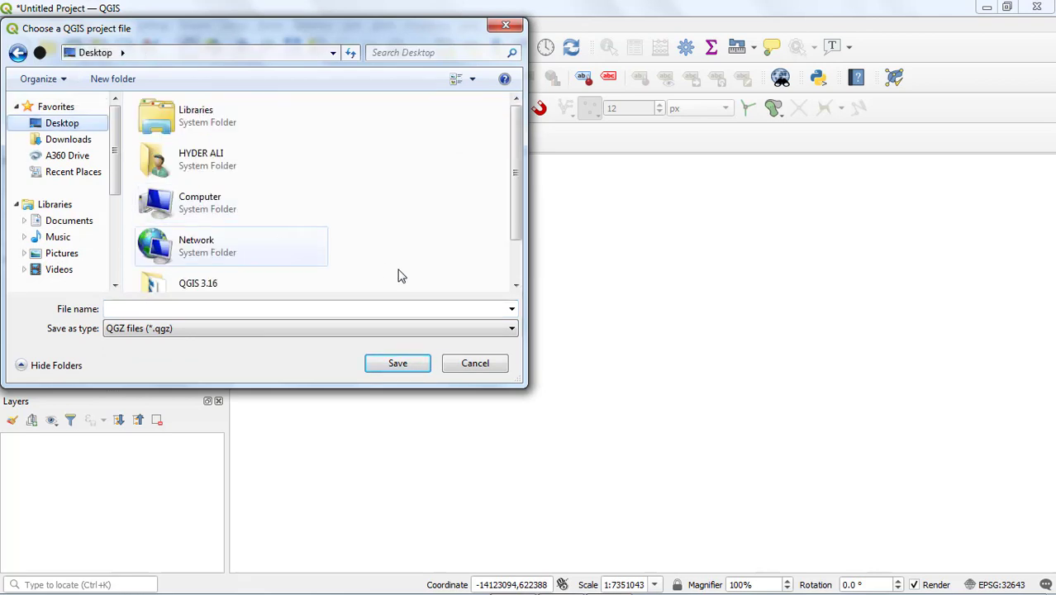
{"action": "right_click", "coordinate": [386, 221]}
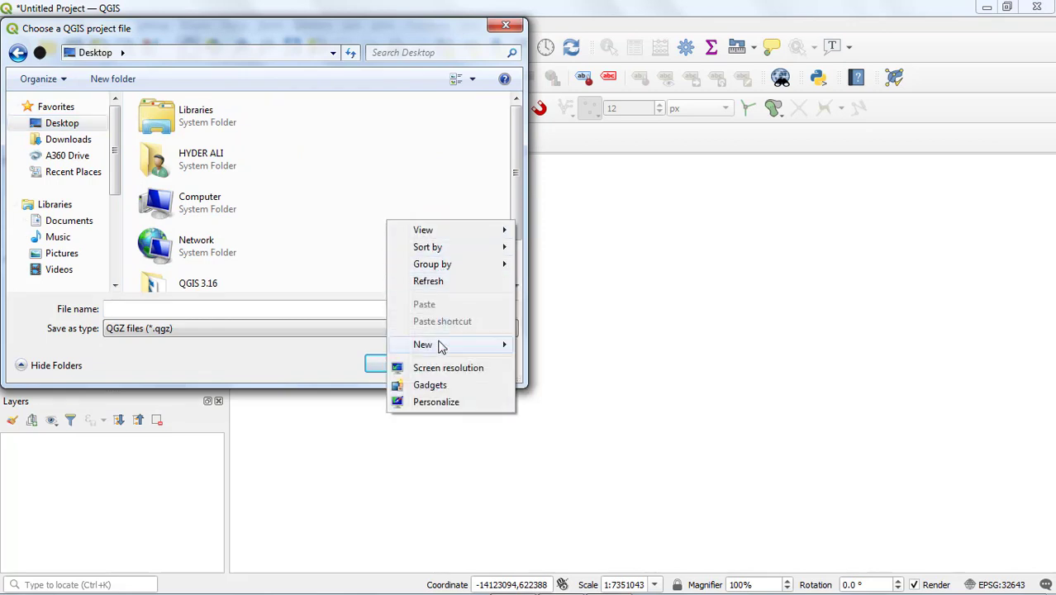
{"action": "mouse_move", "coordinate": [443, 346]}
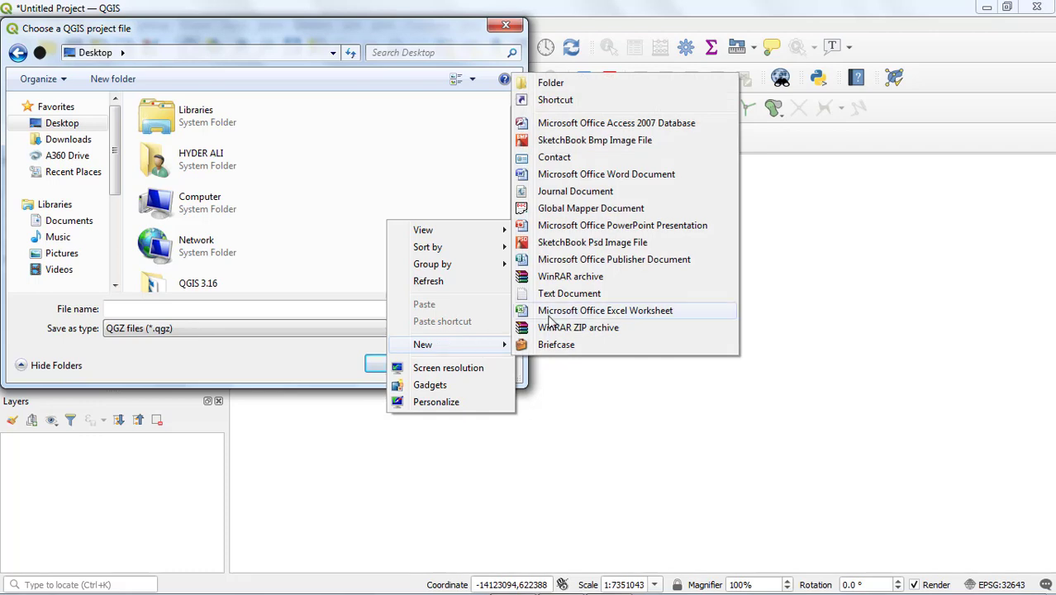
{"action": "left_click", "coordinate": [549, 84]}
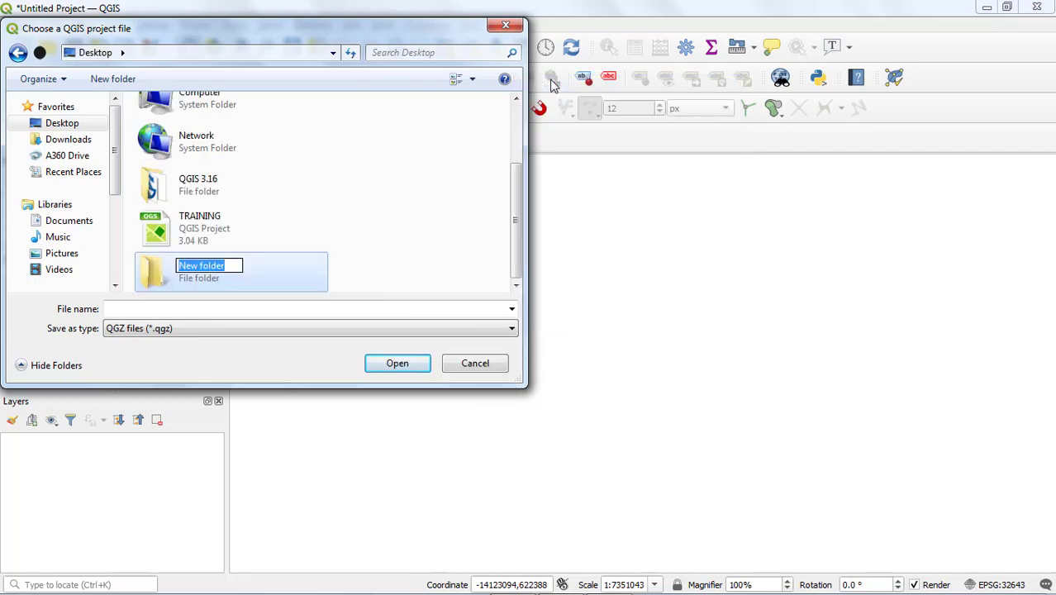
{"action": "type", "text": "TRAI"}
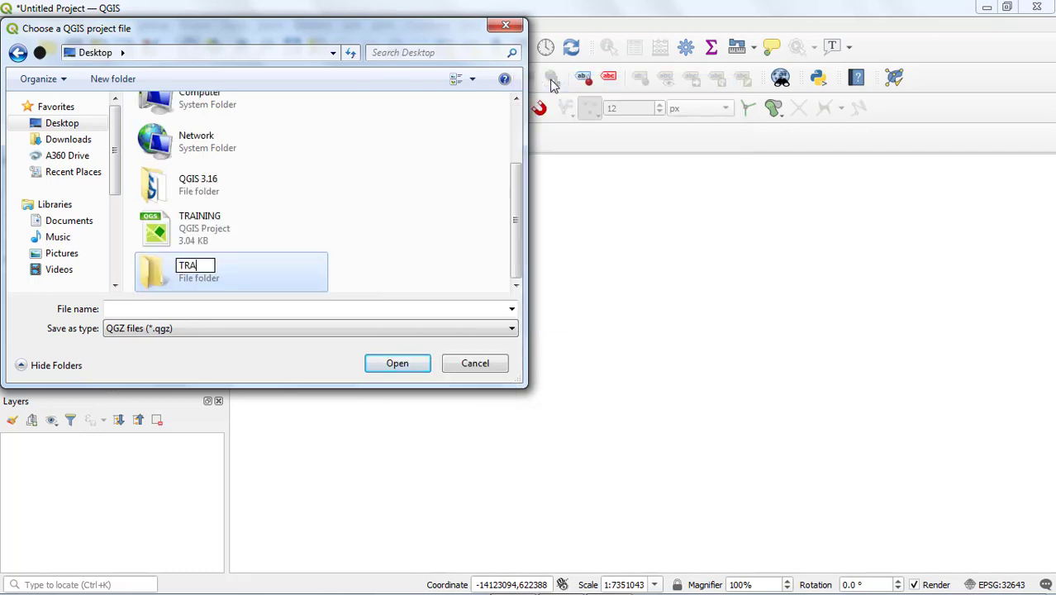
{"action": "type", "text": "NING 1"}
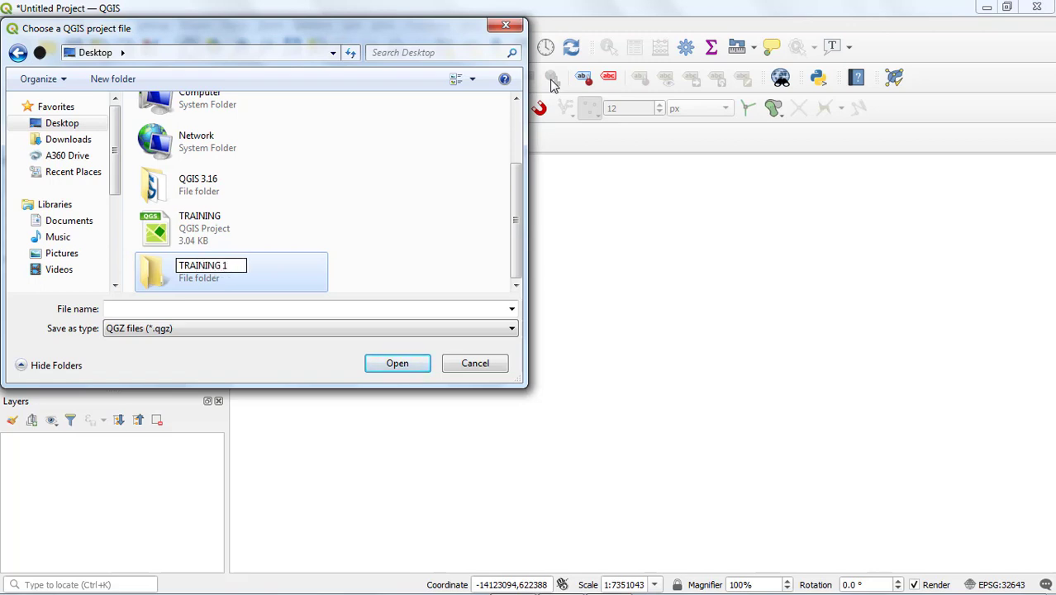
{"action": "key", "text": "Return"}
{"action": "double_click", "coordinate": [238, 279]}
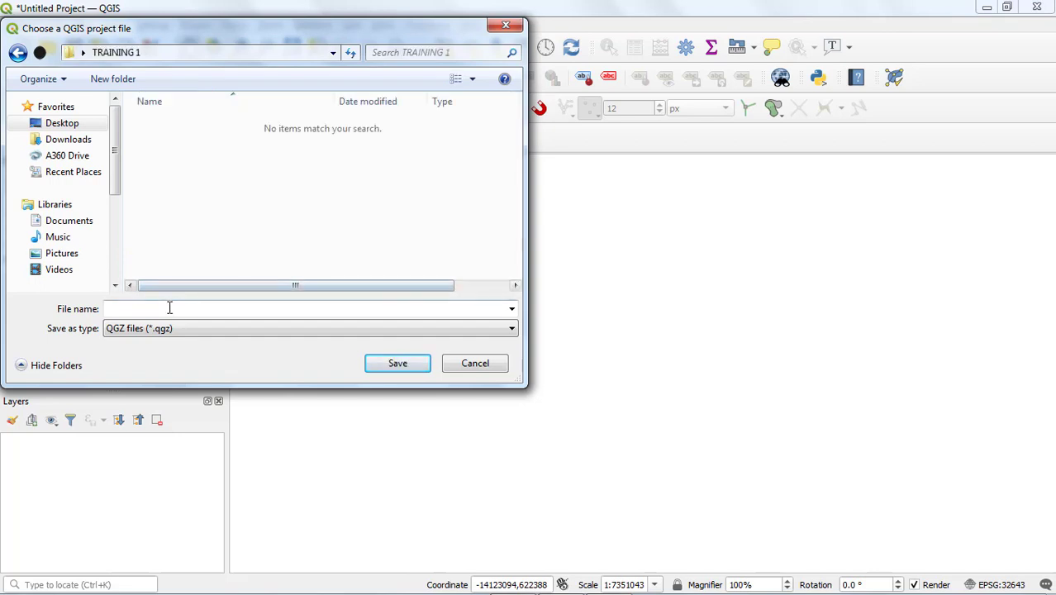
- Save the project under the name CLASS1 in the TRAINING 1 folder
{"action": "left_click", "coordinate": [169, 307]}
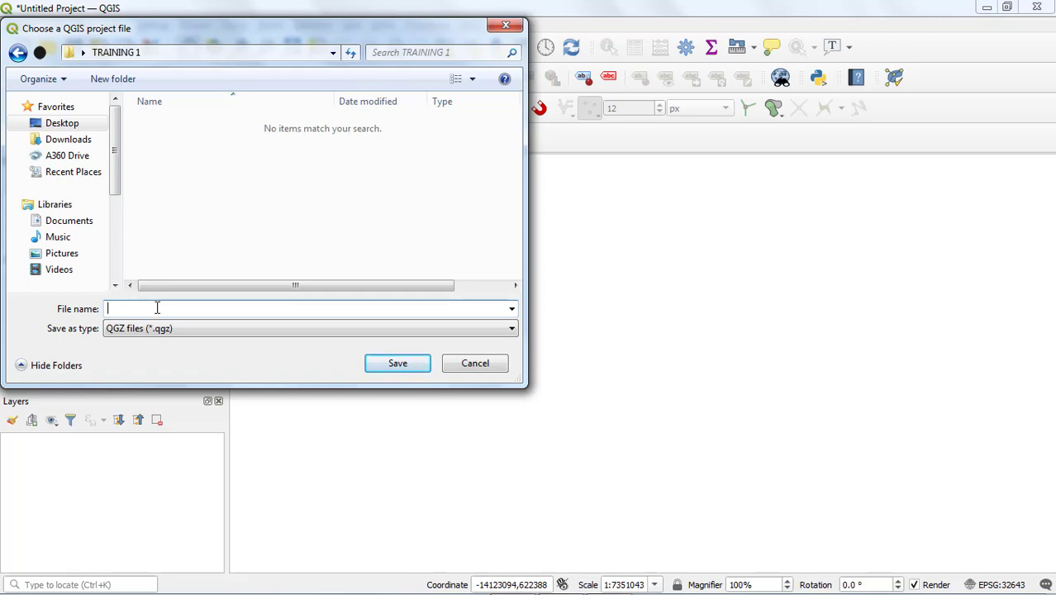
{"action": "type", "text": "CLASS1"}
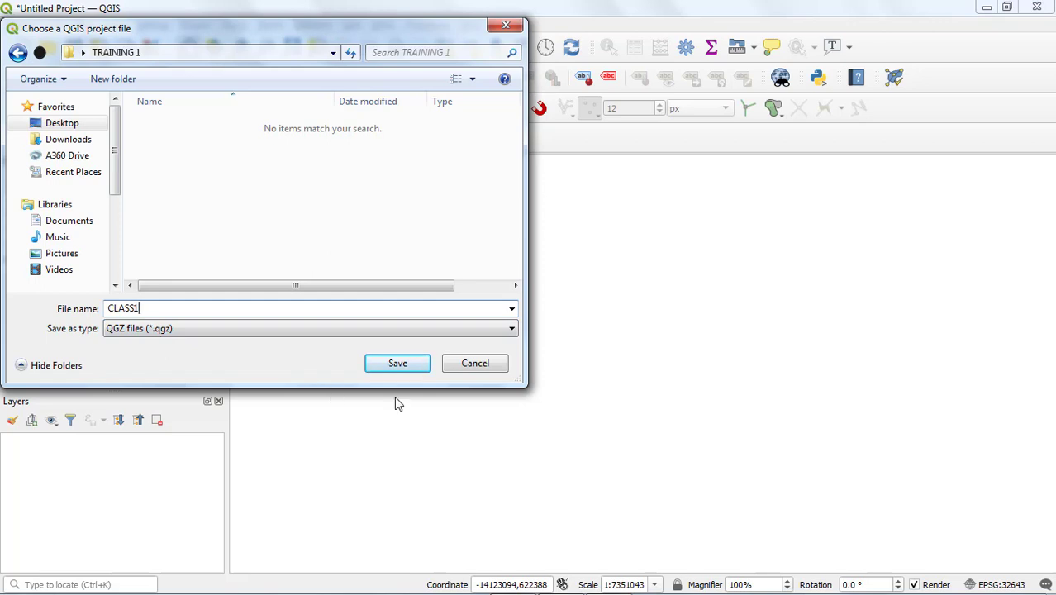
{"action": "left_click", "coordinate": [396, 364]}
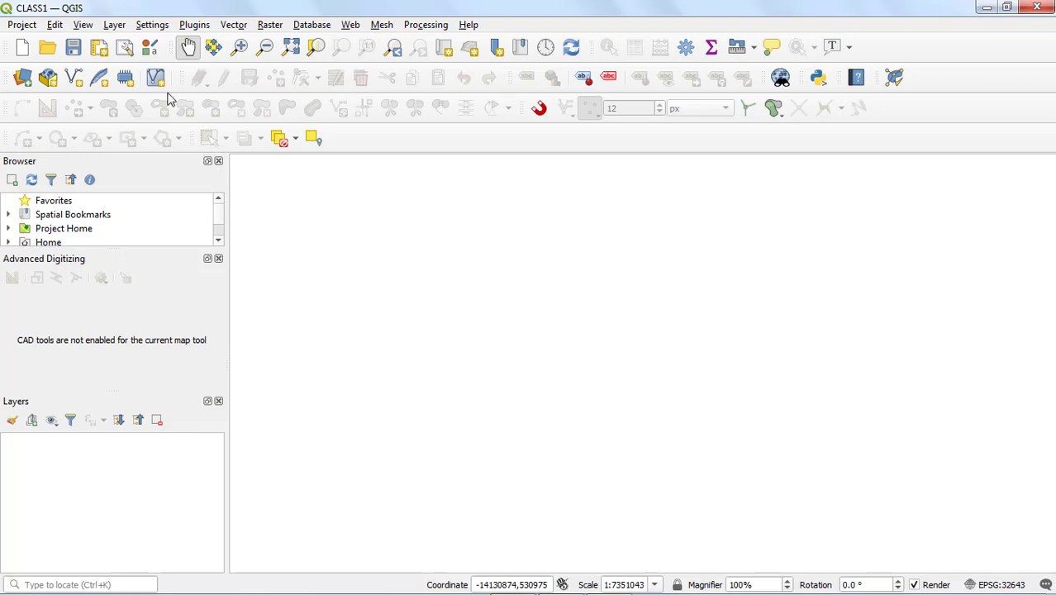
{"action": "left_click", "coordinate": [116, 26]}
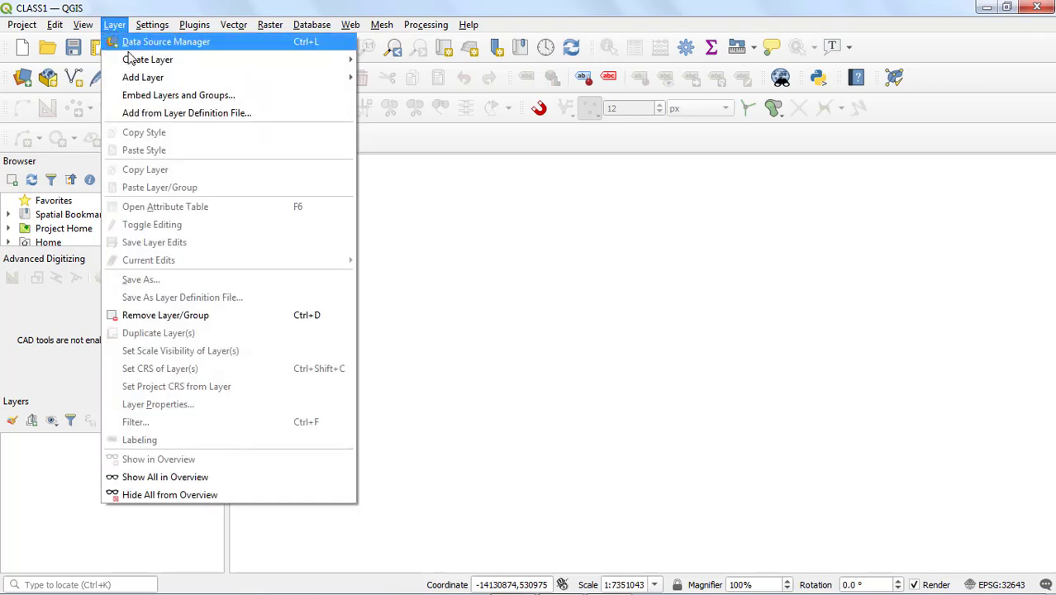
{"action": "mouse_move", "coordinate": [130, 65]}
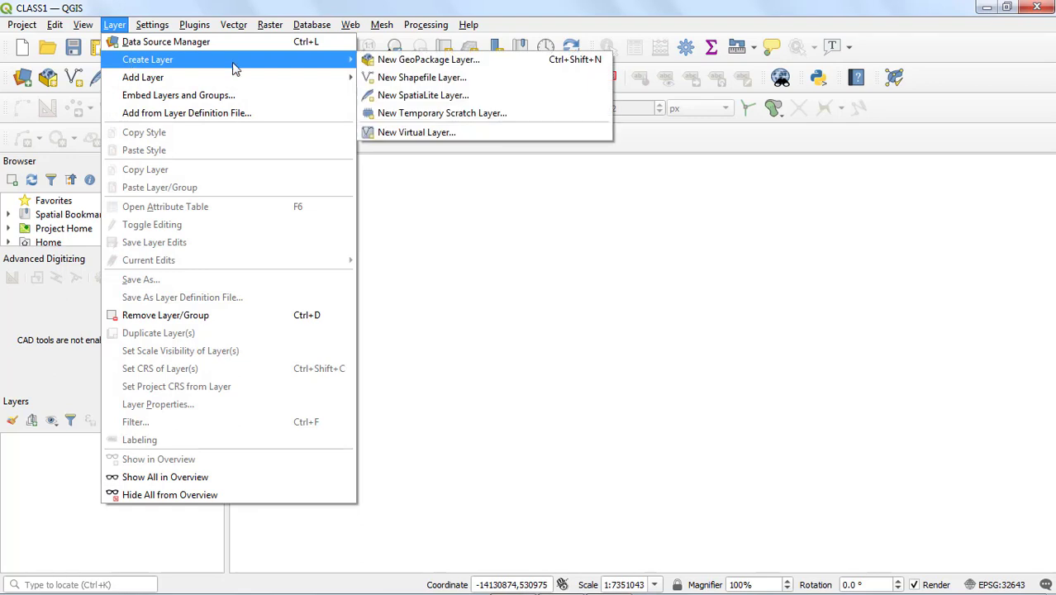
{"action": "left_click", "coordinate": [421, 80]}
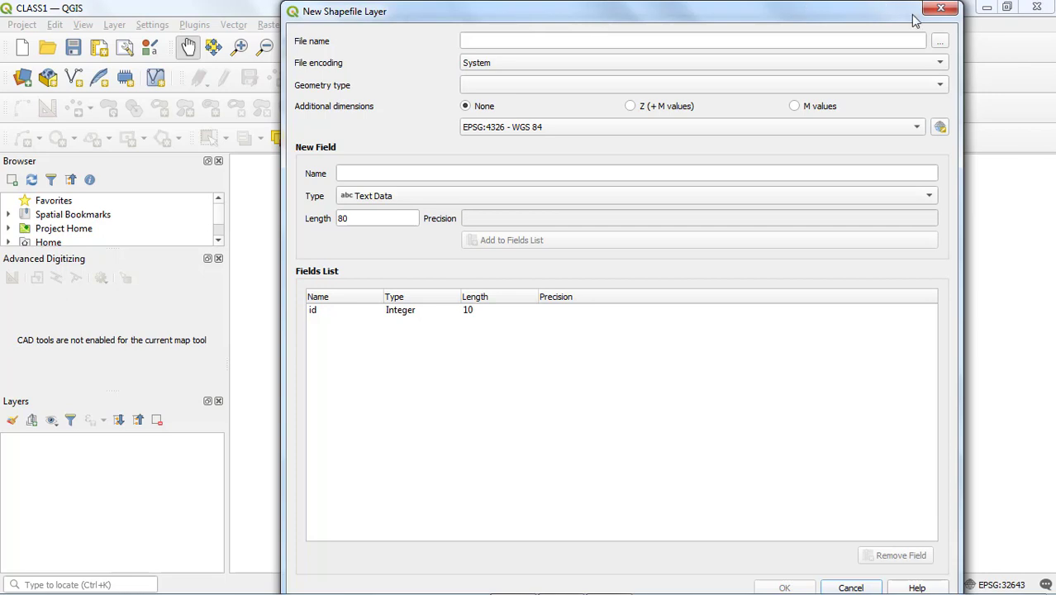
{"action": "left_click", "coordinate": [941, 8]}
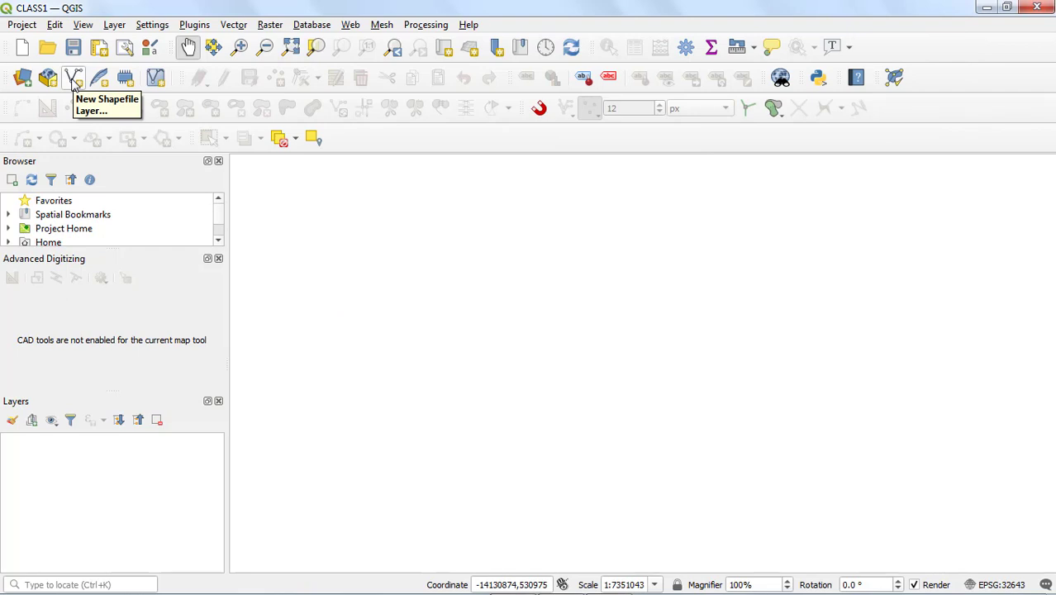
- Start a new shapefile layer and set its output file to POINTS in the Desktop folder TRAINING 1
{"action": "left_click", "coordinate": [72, 83]}
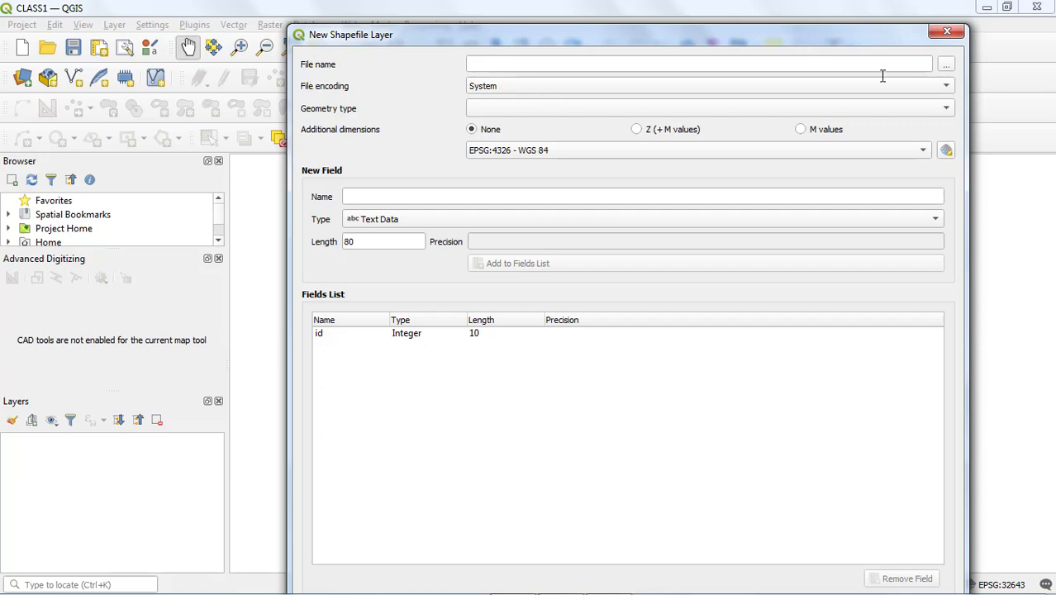
{"action": "left_click", "coordinate": [947, 66]}
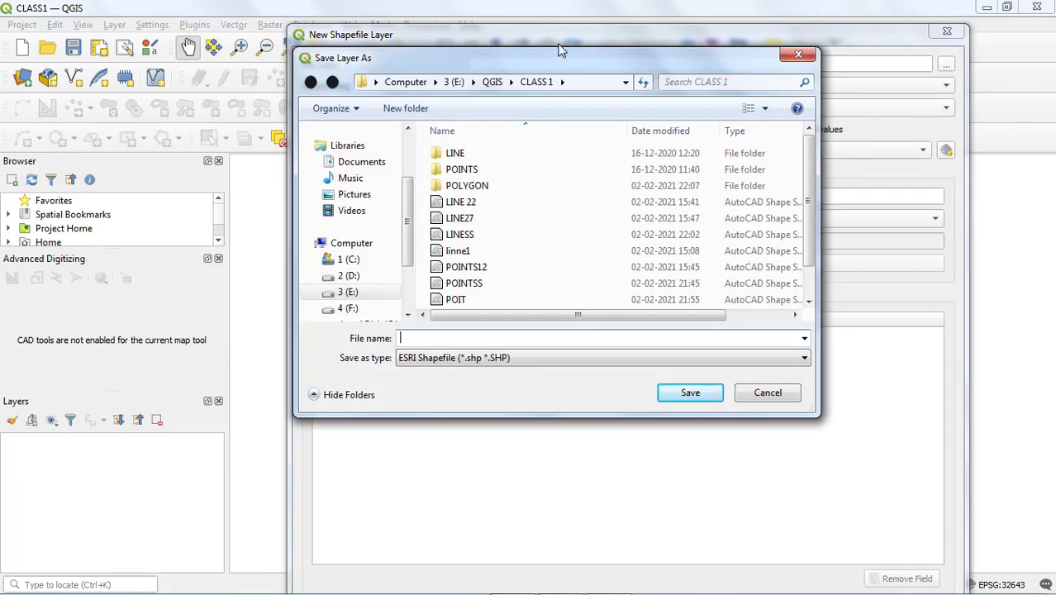
{"action": "scroll", "coordinate": [388, 215], "scroll_direction": "up", "scroll_amount": 3}
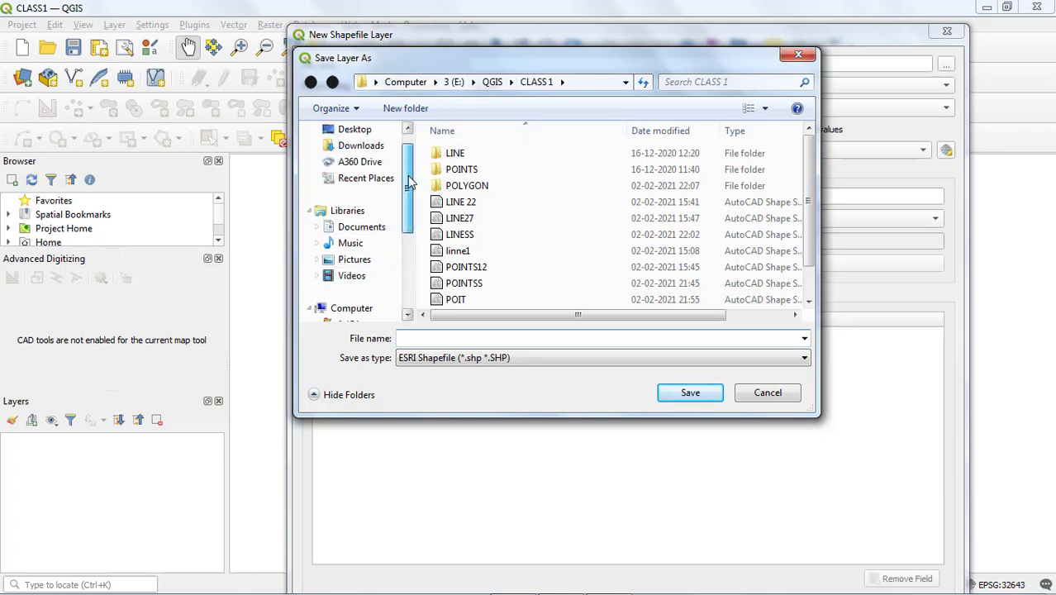
{"action": "left_click", "coordinate": [365, 155]}
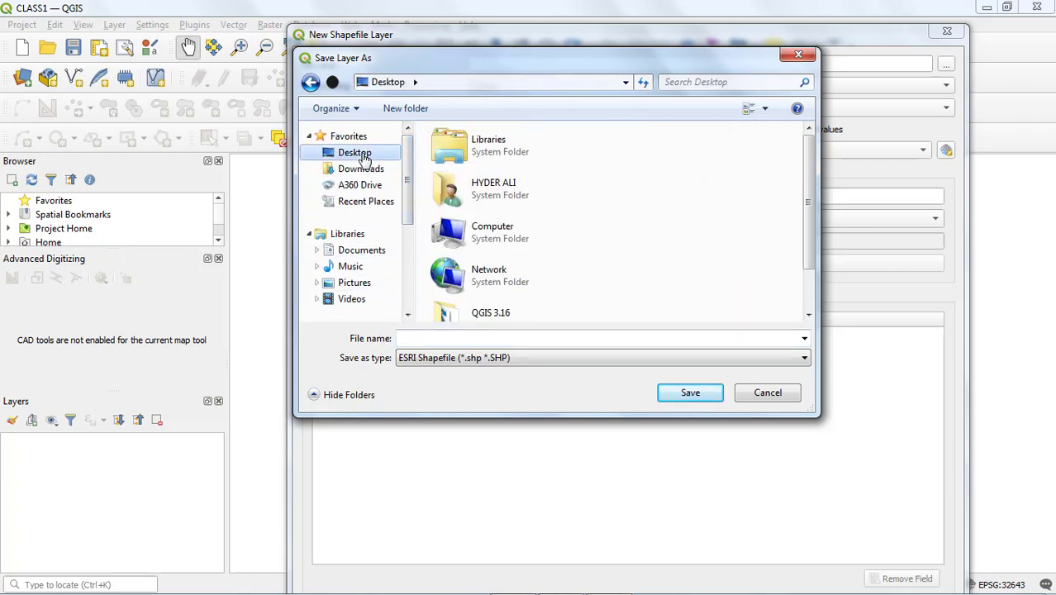
{"action": "left_click_drag", "start_coordinate": [811, 188], "coordinate": [822, 266]}
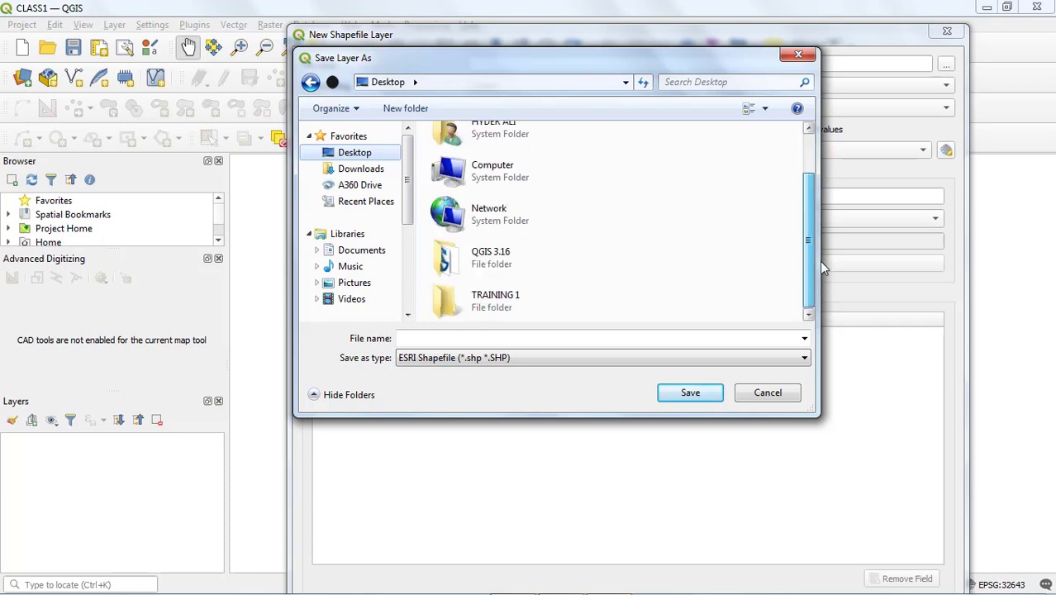
{"action": "double_click", "coordinate": [496, 306]}
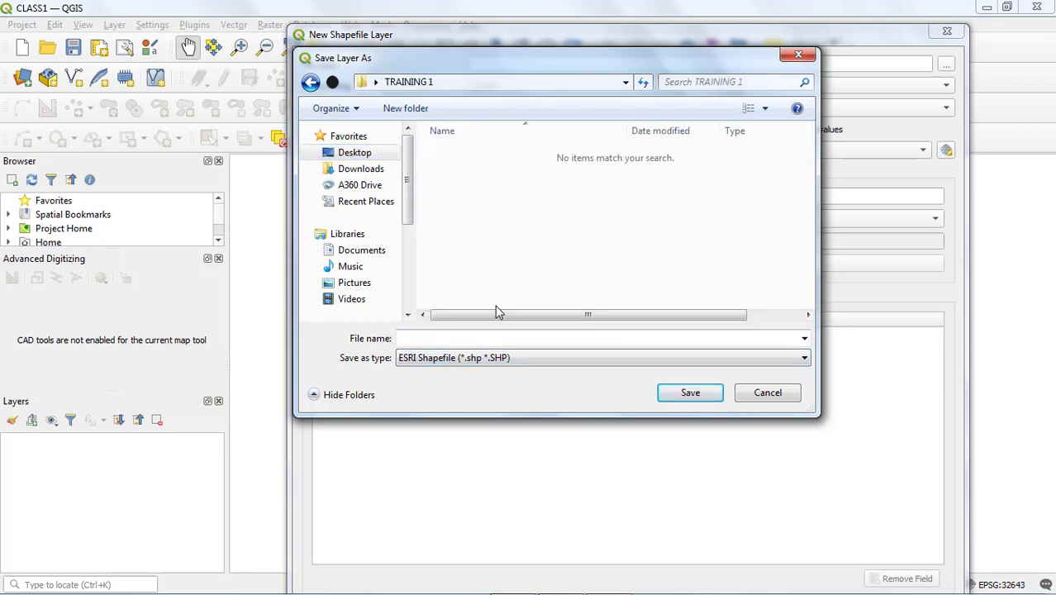
{"action": "left_click", "coordinate": [461, 340]}
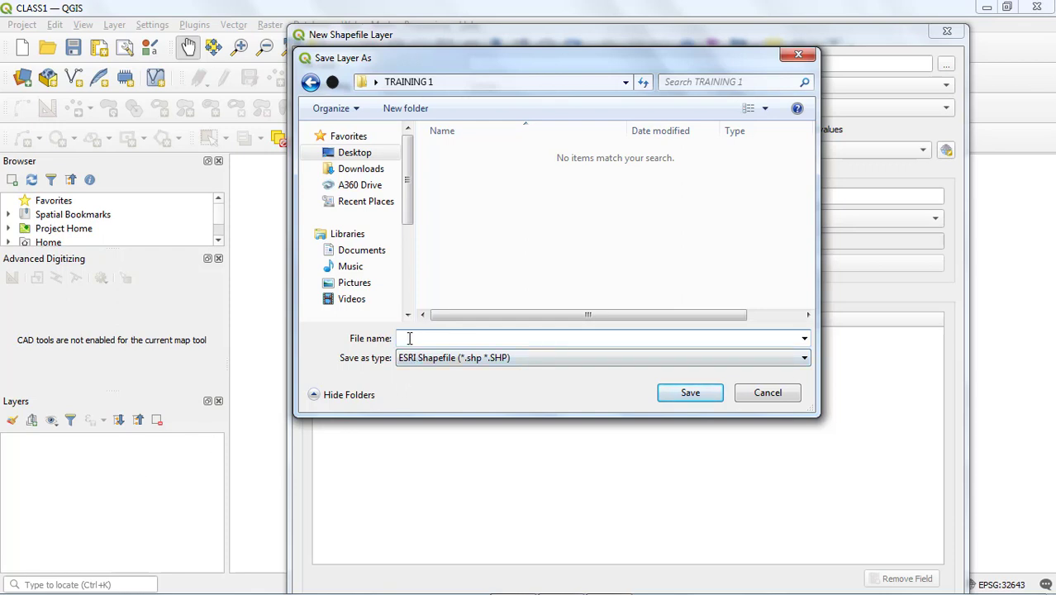
{"action": "type", "text": "POINTS"}
{"action": "left_click", "coordinate": [682, 395]}
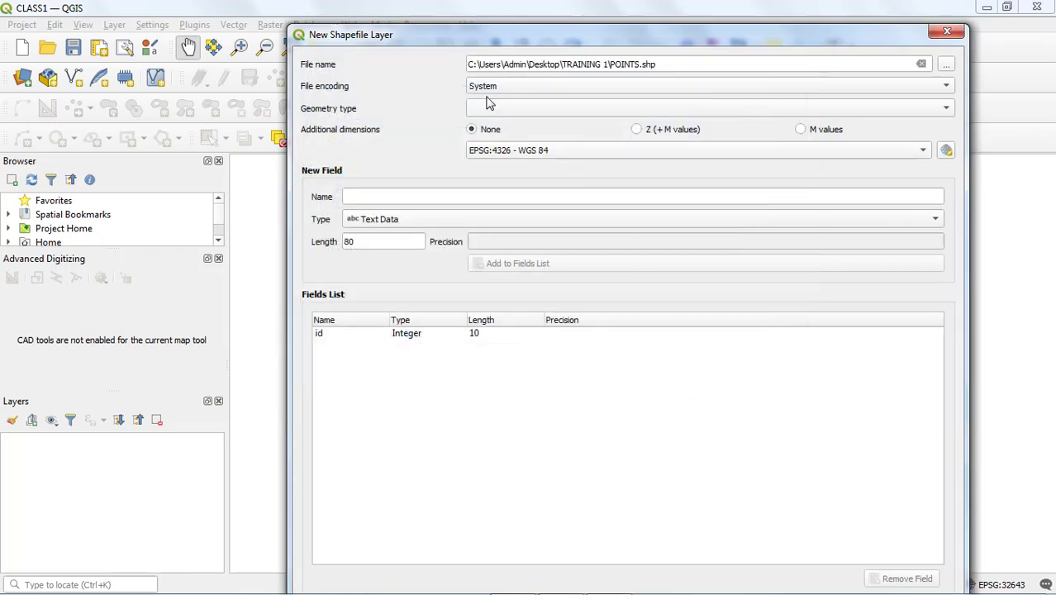
- Set the new shapefile's geometry type to Point and its CRS to WGS 84 / UTM zone 43N (EPSG:32643)
{"action": "left_click", "coordinate": [736, 110]}
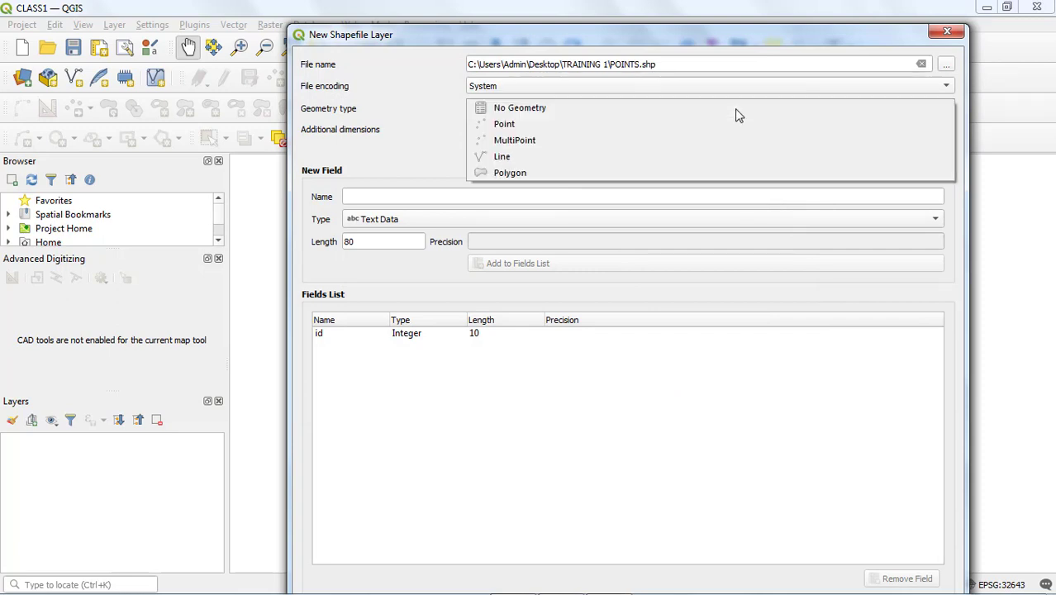
{"action": "left_click", "coordinate": [526, 124]}
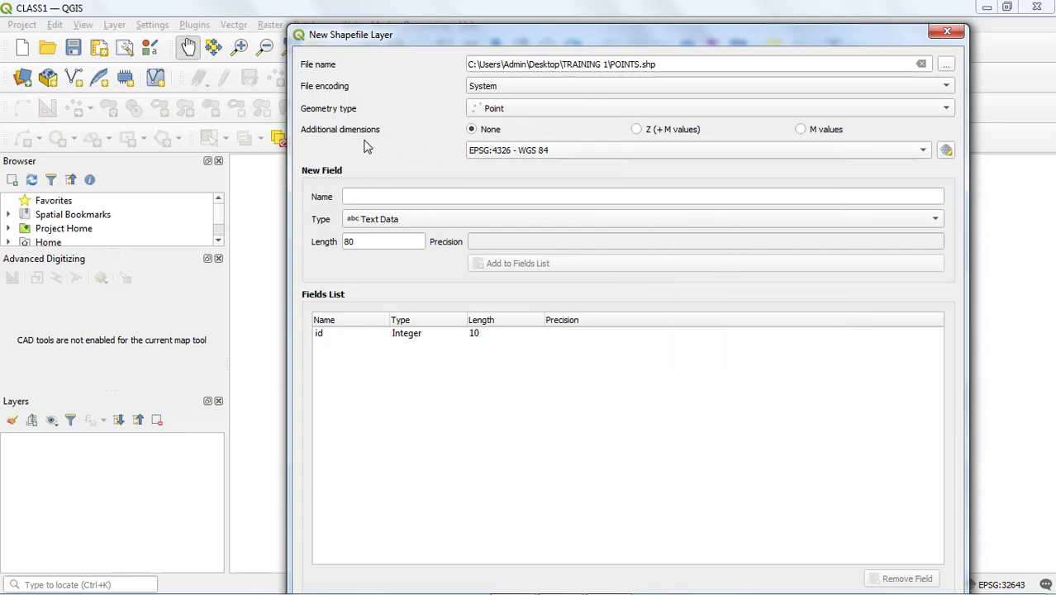
{"action": "left_click", "coordinate": [947, 154]}
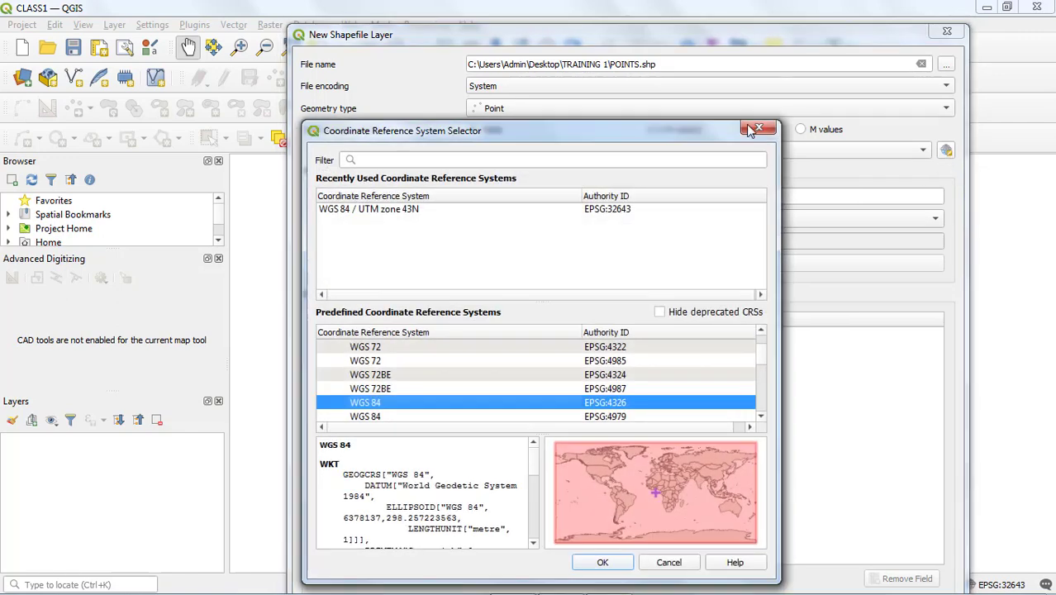
{"action": "left_click", "coordinate": [406, 209]}
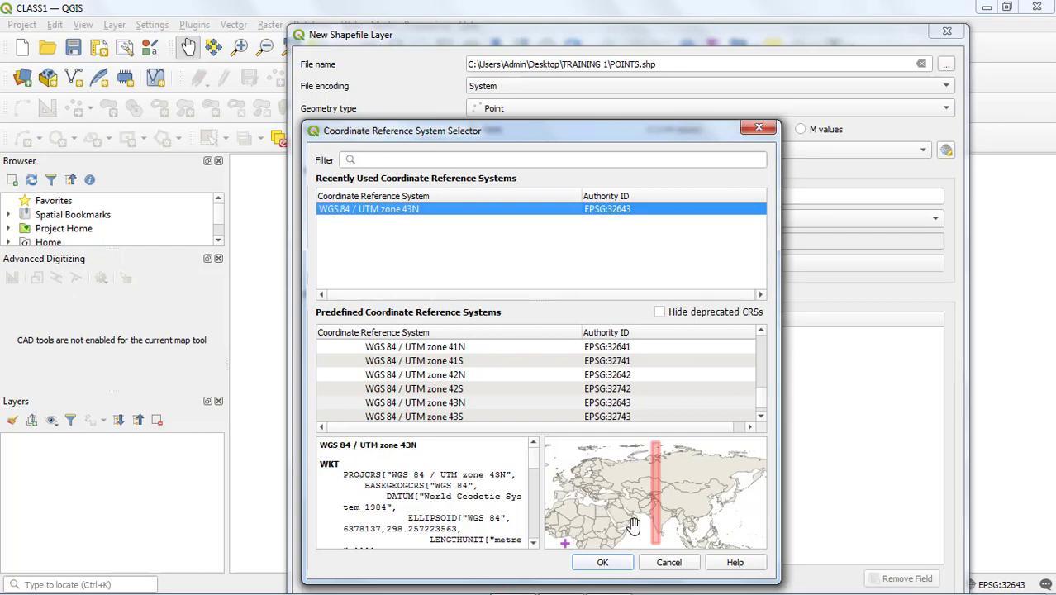
{"action": "left_click", "coordinate": [618, 564]}
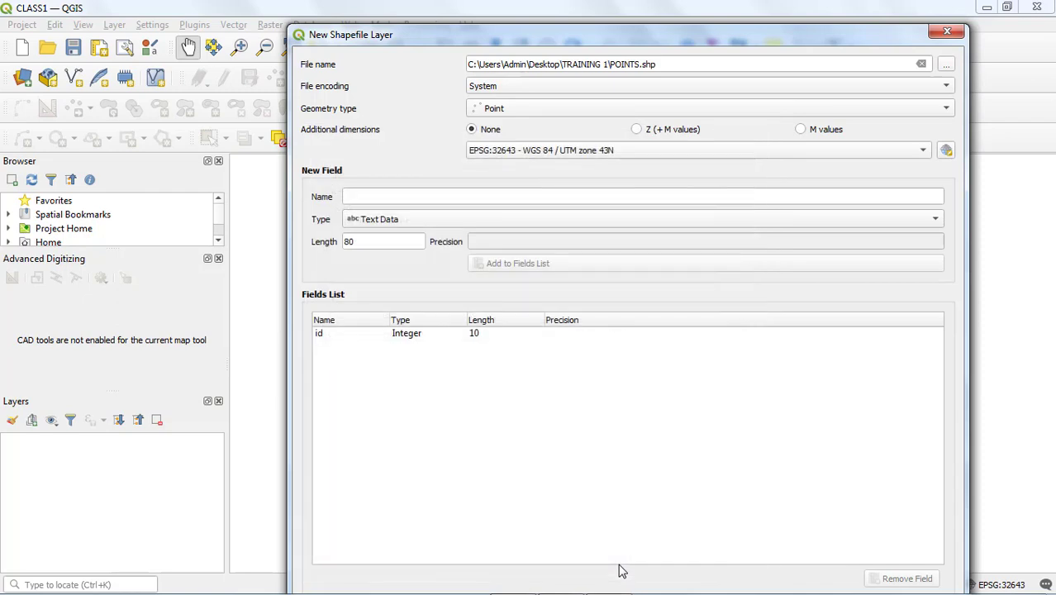
- Remove the default id field from the new shapefile's fields list
{"action": "left_click", "coordinate": [355, 198]}
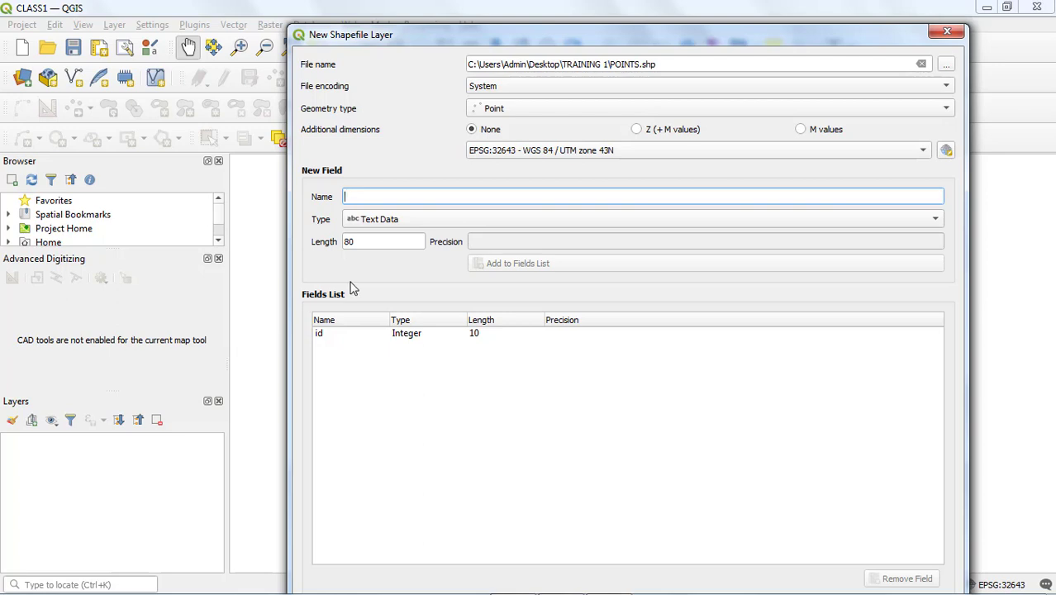
{"action": "left_click", "coordinate": [331, 338]}
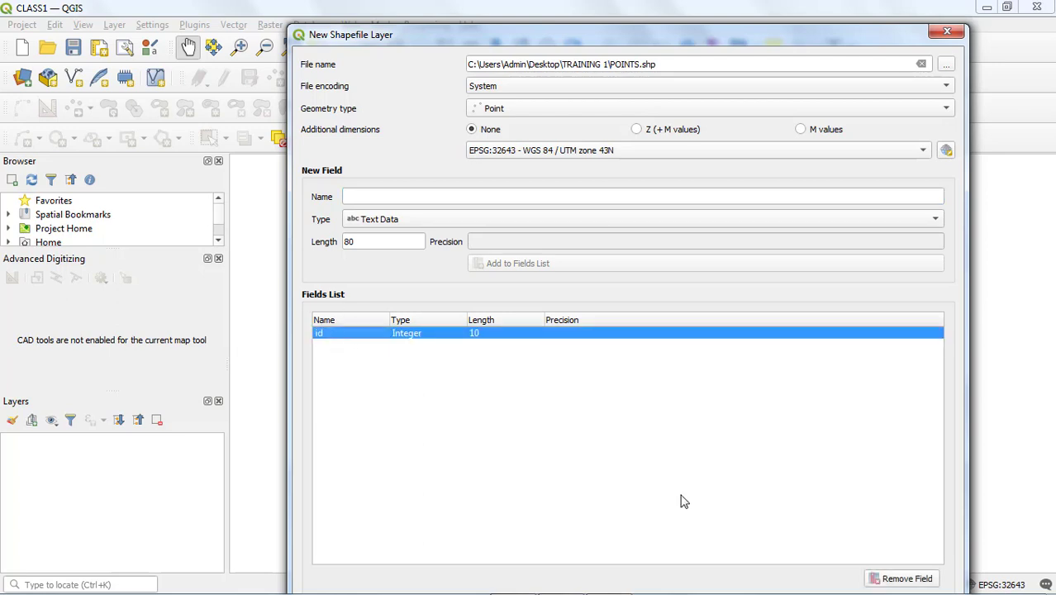
{"action": "left_click", "coordinate": [893, 583]}
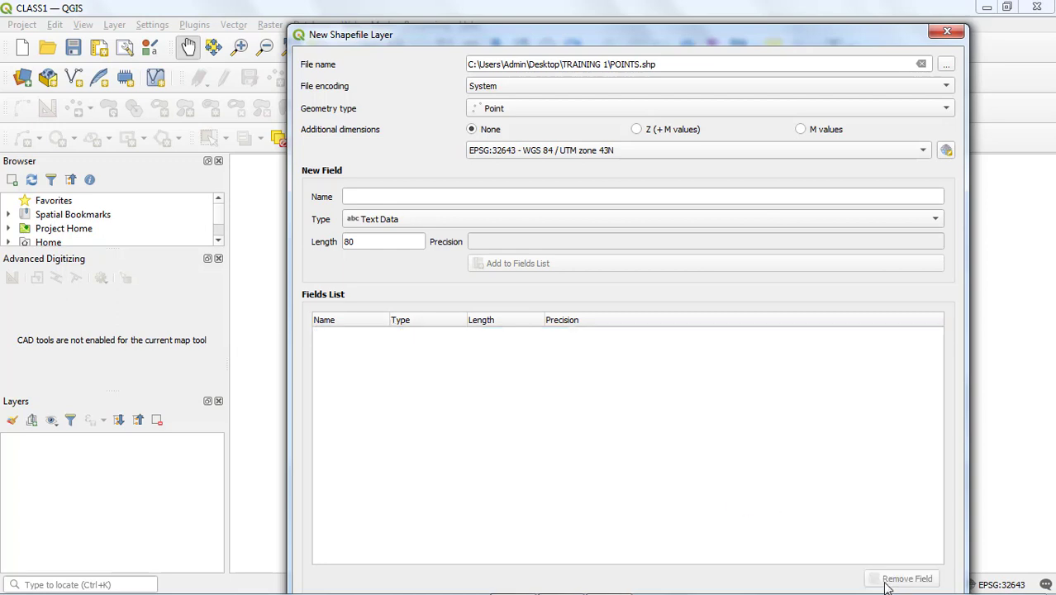
- Add a Whole Number field named STONE NUMB with length 10 to the POINTS shapefile's fields list
{"action": "left_click", "coordinate": [469, 198]}
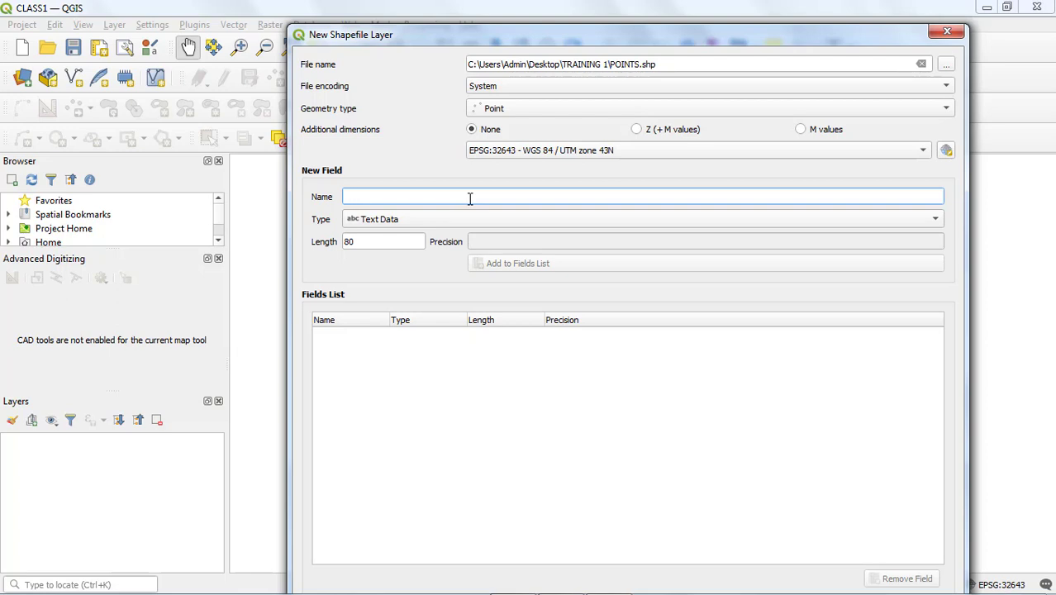
{"action": "type", "text": "STO"}
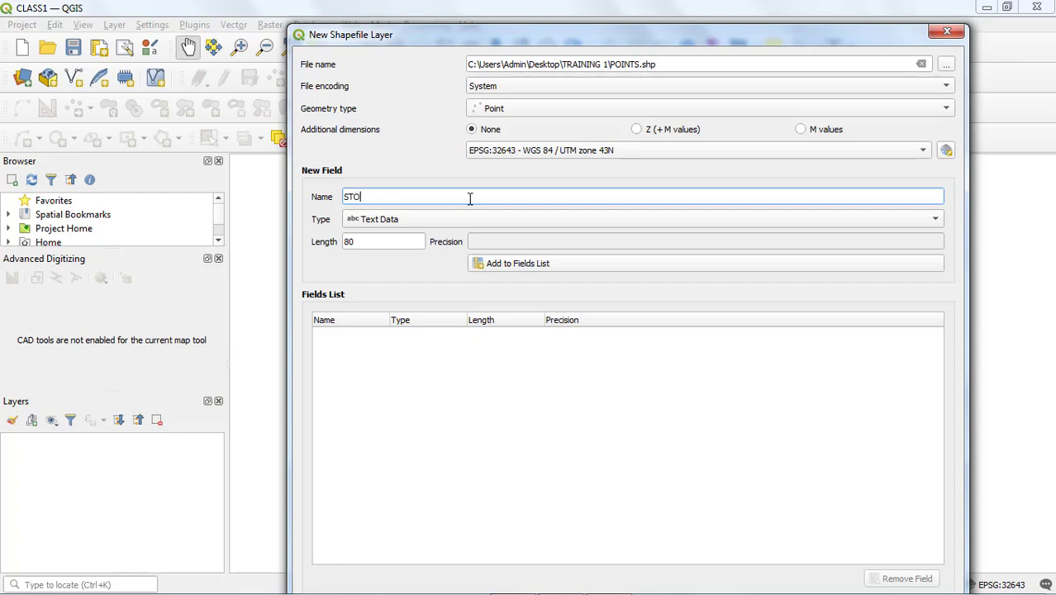
{"action": "type", "text": "NE NUMB"}
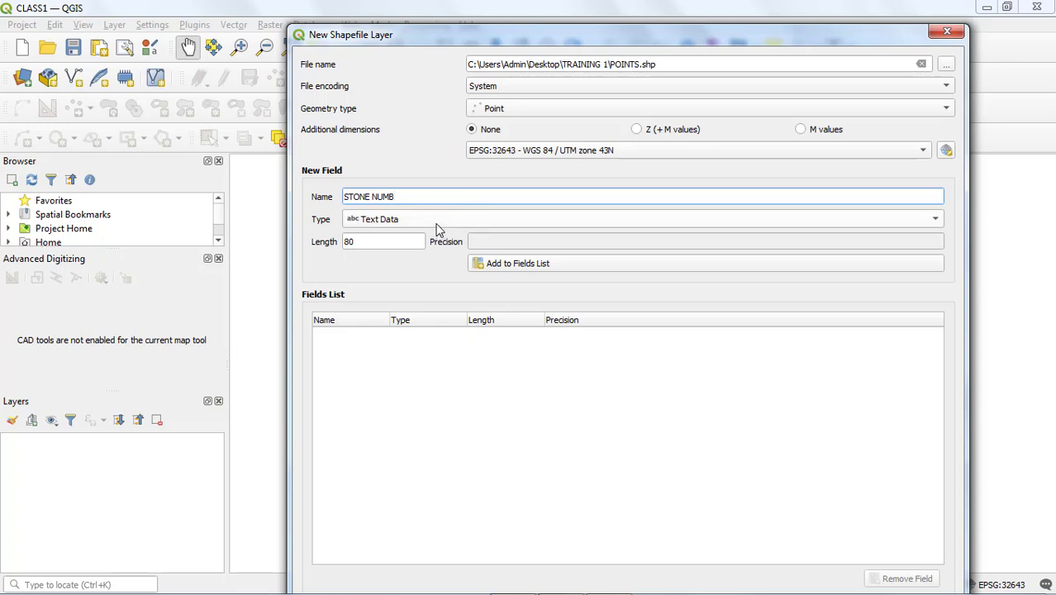
{"action": "left_click", "coordinate": [438, 222]}
{"action": "left_click", "coordinate": [431, 232]}
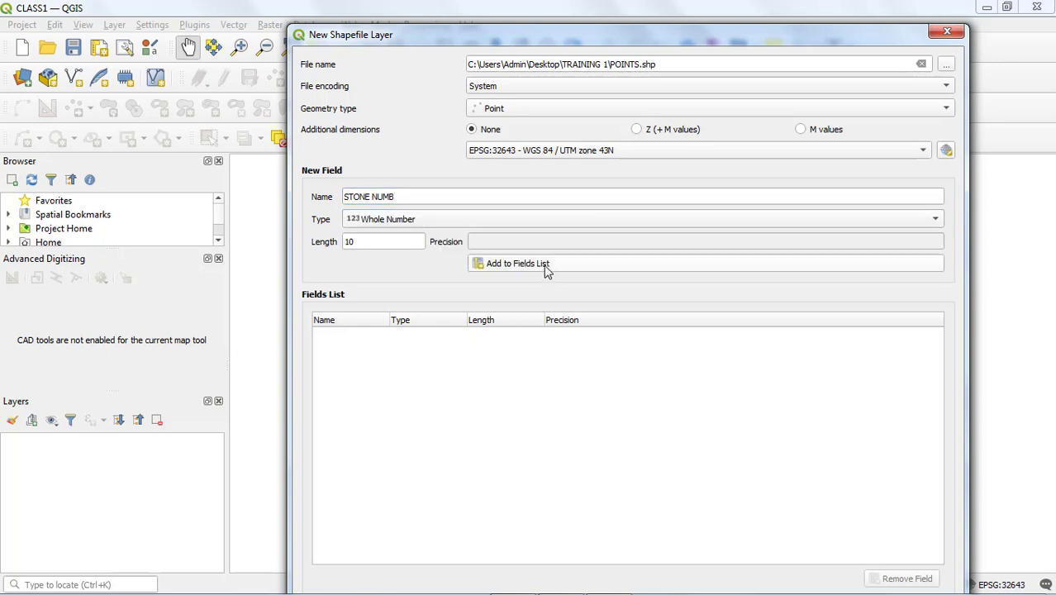
{"action": "left_click", "coordinate": [546, 268]}
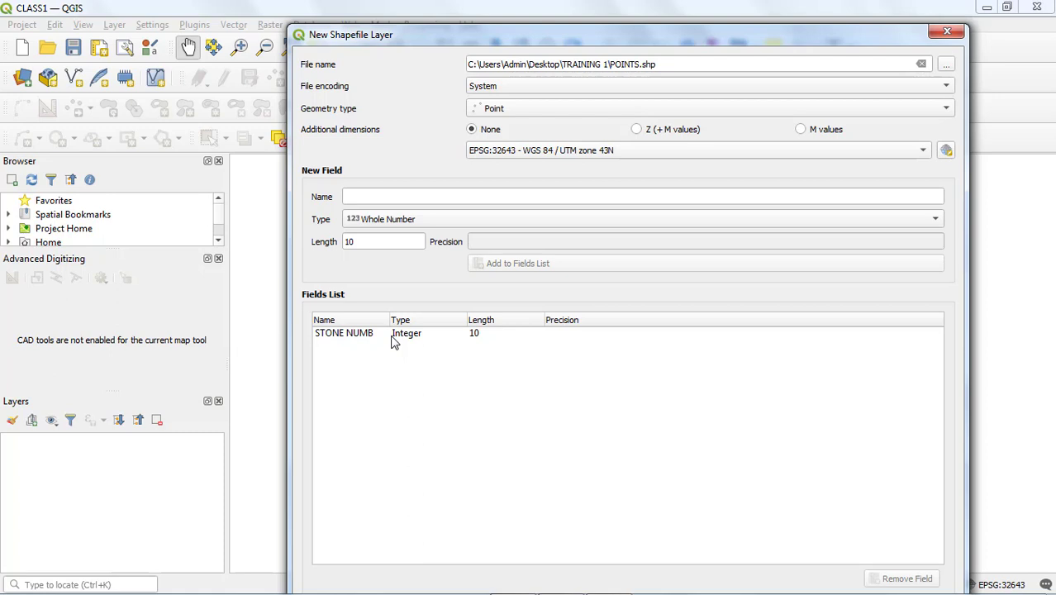
- Add a Text Data field named STONE NAME with length 10 to the POINTS shapefile's fields list
{"action": "left_click", "coordinate": [369, 197]}
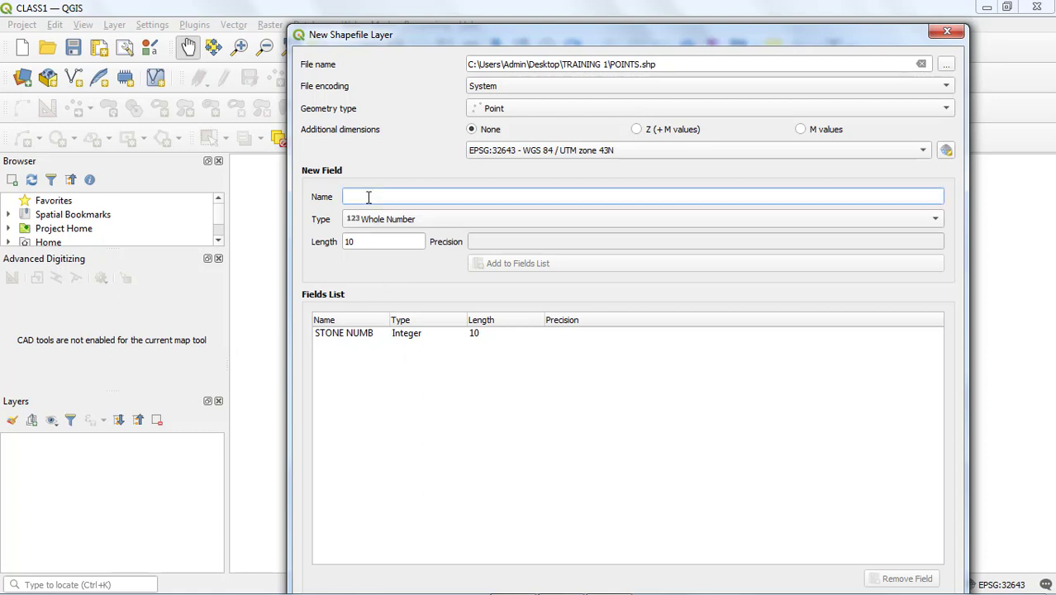
{"action": "type", "text": "STONE"}
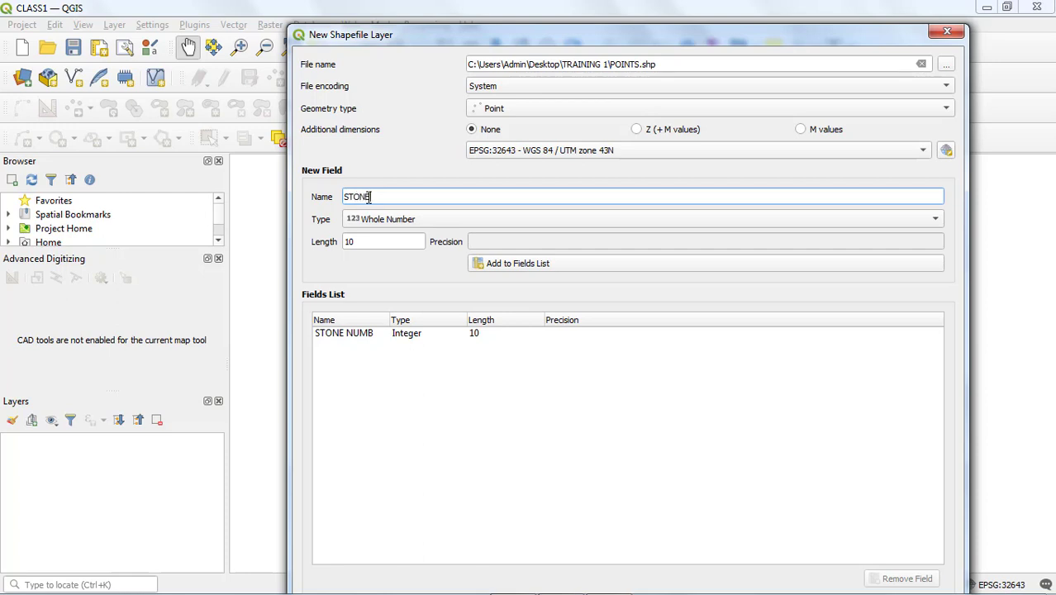
{"action": "type", "text": " NAME"}
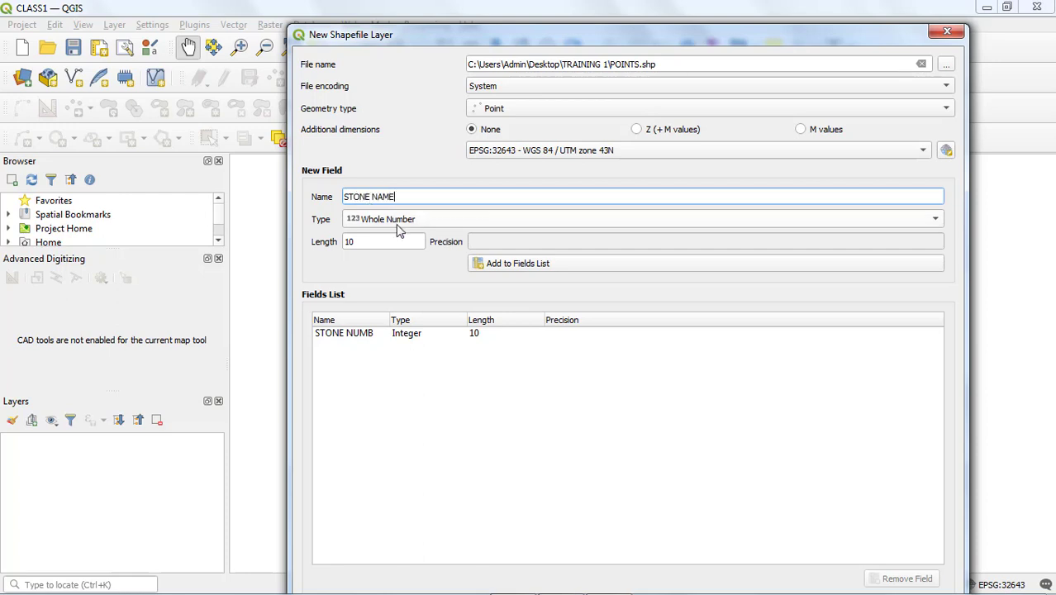
{"action": "left_click", "coordinate": [401, 221]}
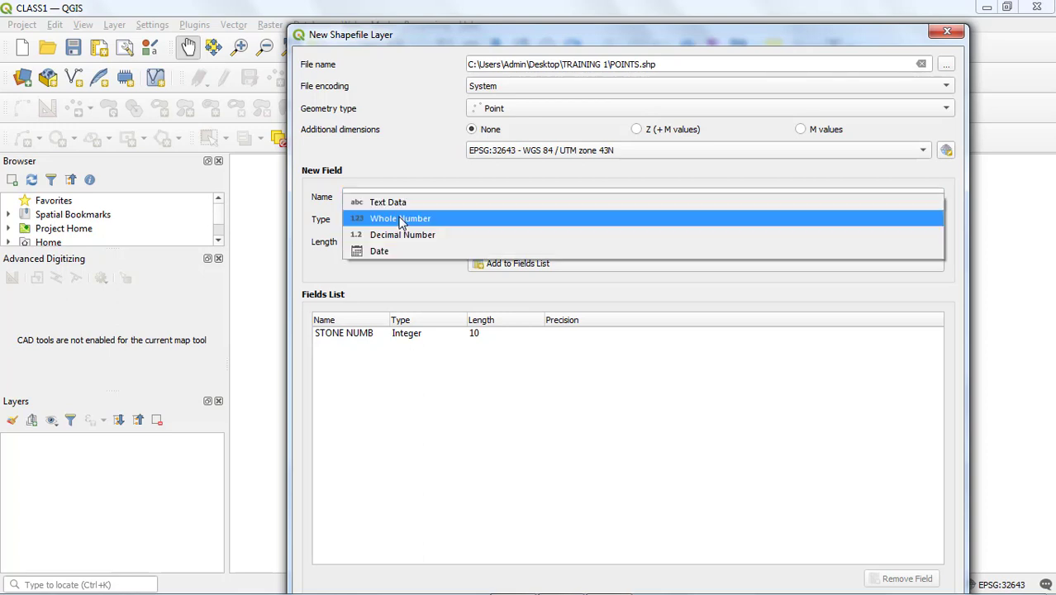
{"action": "left_click", "coordinate": [399, 204]}
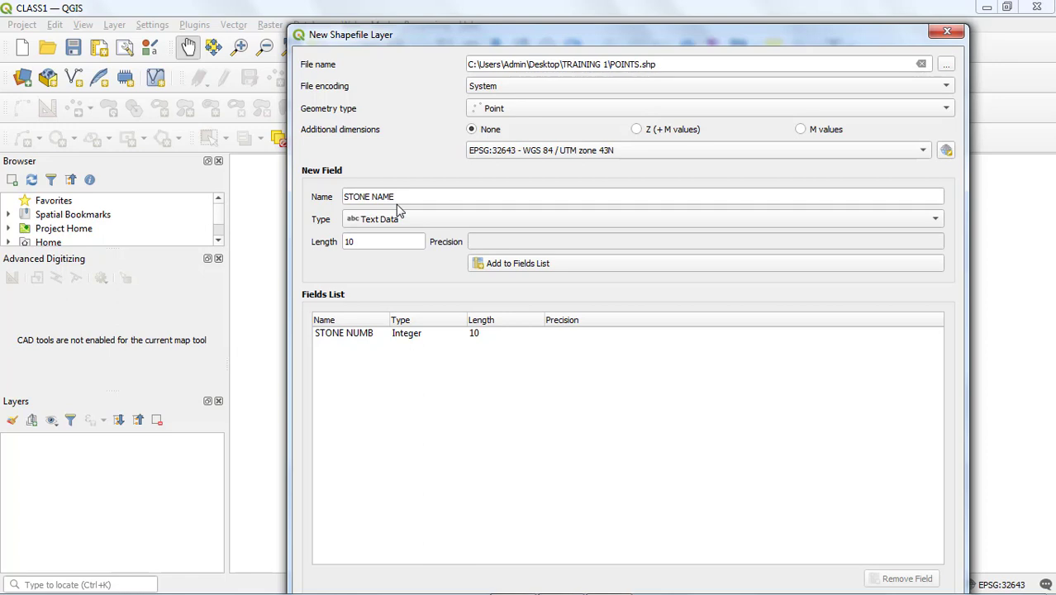
{"action": "left_click", "coordinate": [516, 268]}
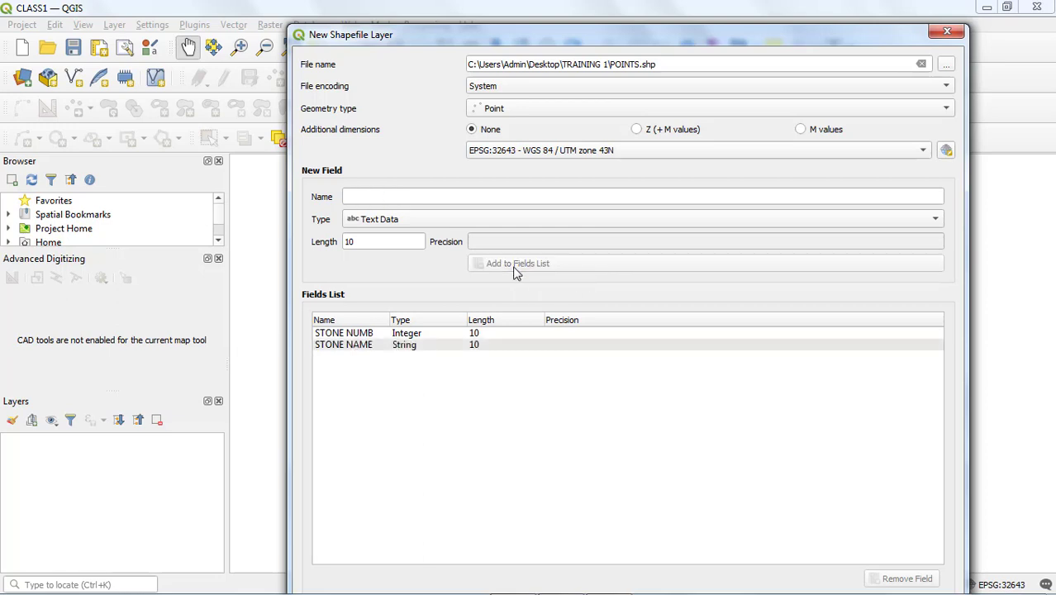
- Add a Text Data field named STONE CLAS with length 10 to the POINTS shapefile's fields list
{"action": "left_click", "coordinate": [383, 198]}
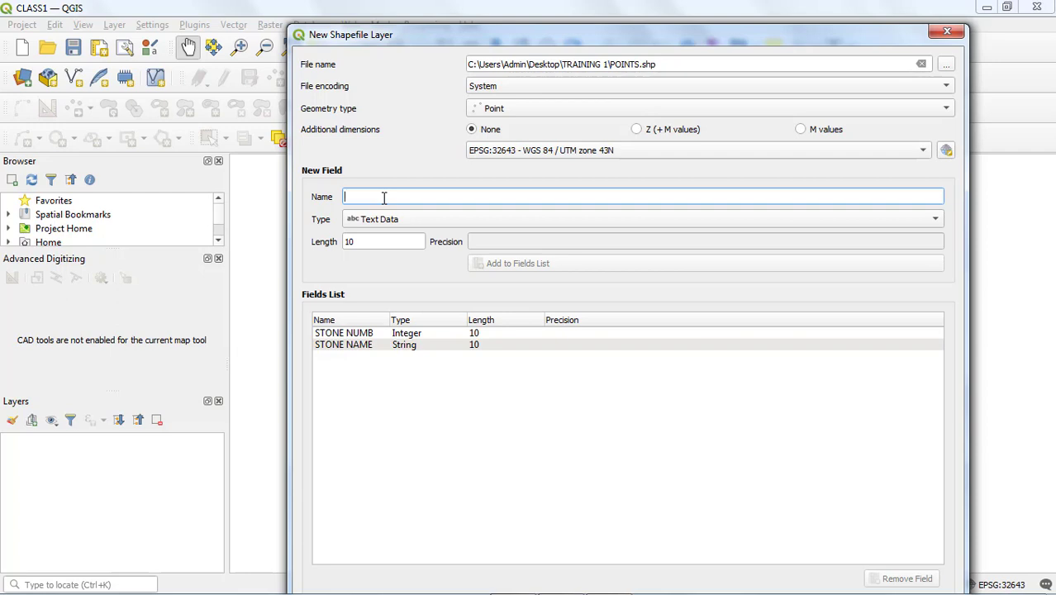
{"action": "type", "text": "STONE "}
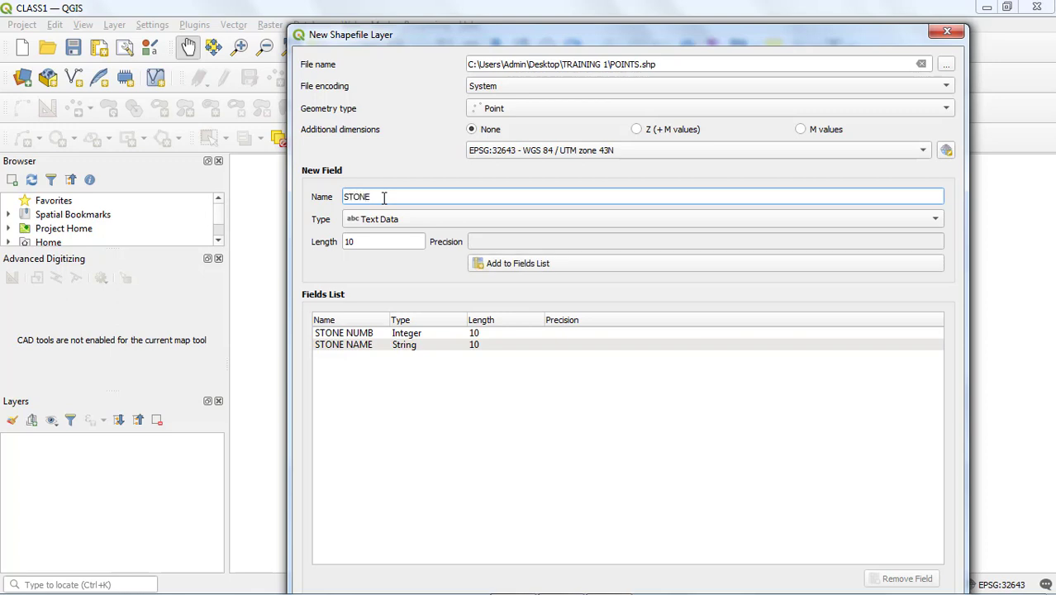
{"action": "type", "text": "CLAS"}
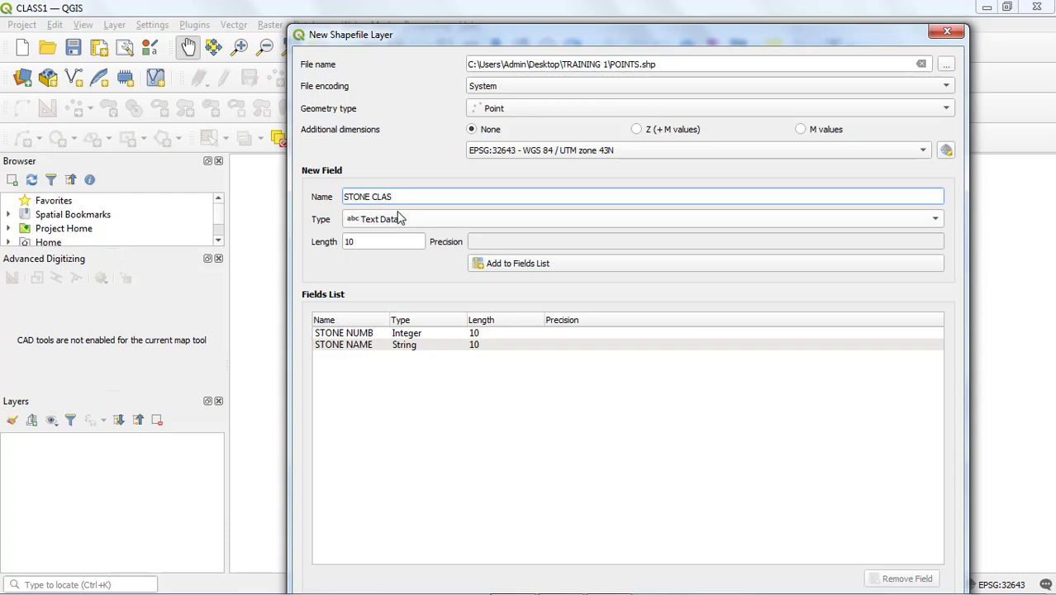
{"action": "left_click", "coordinate": [397, 220]}
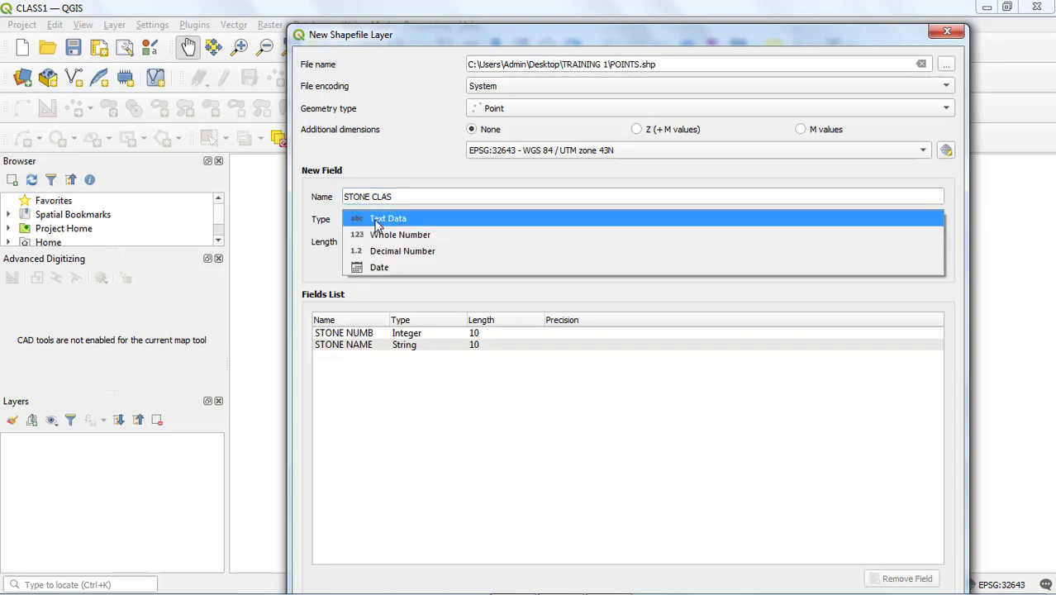
{"action": "left_click", "coordinate": [373, 222]}
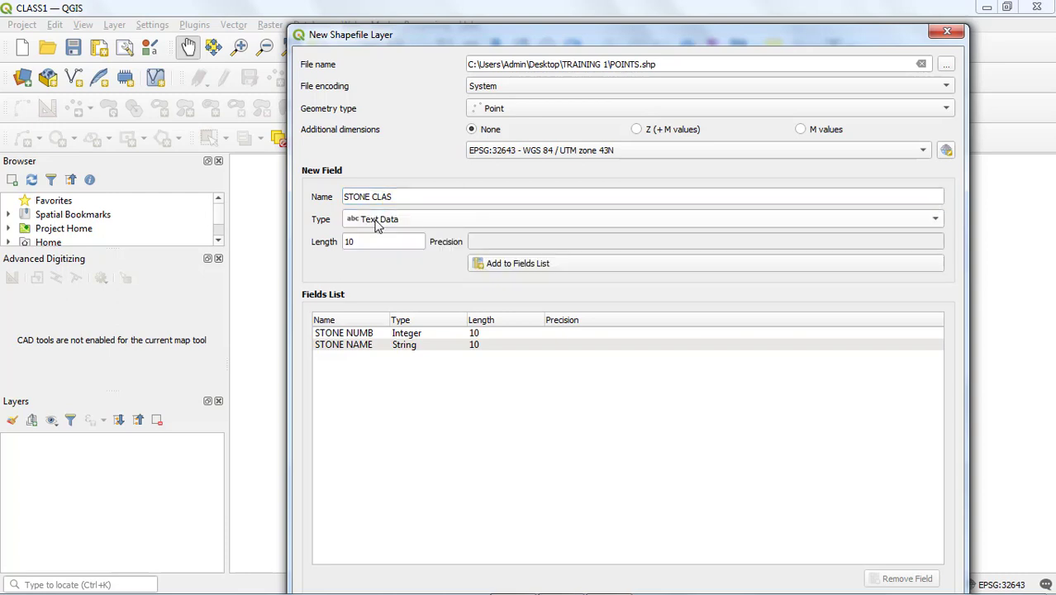
{"action": "left_click", "coordinate": [498, 266]}
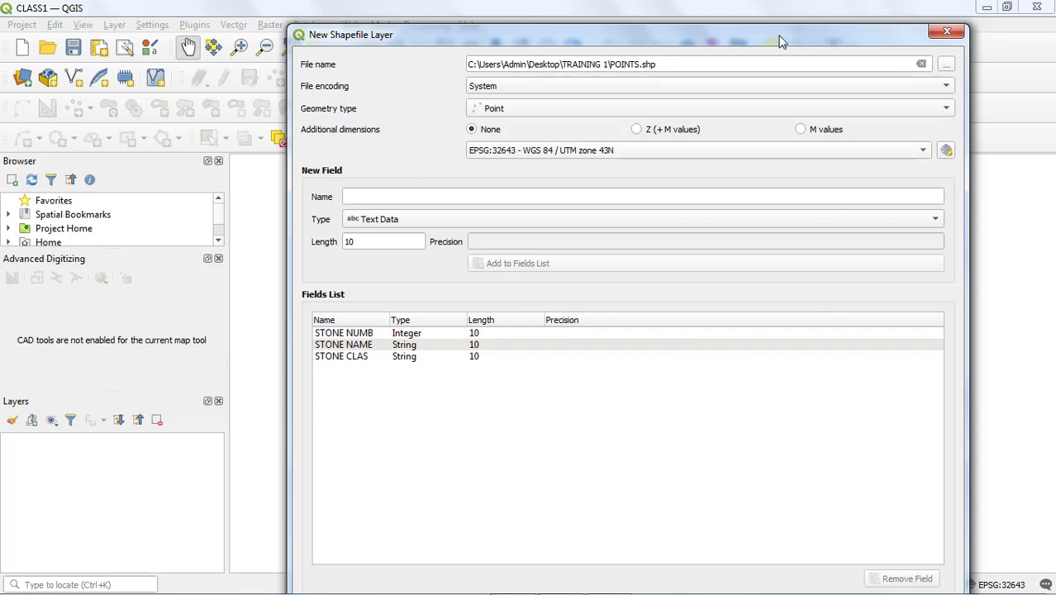
- Create the POINTS shapefile layer from the finished settings and turn on editing for it
{"action": "left_click_drag", "start_coordinate": [777, 31], "coordinate": [782, 8]}
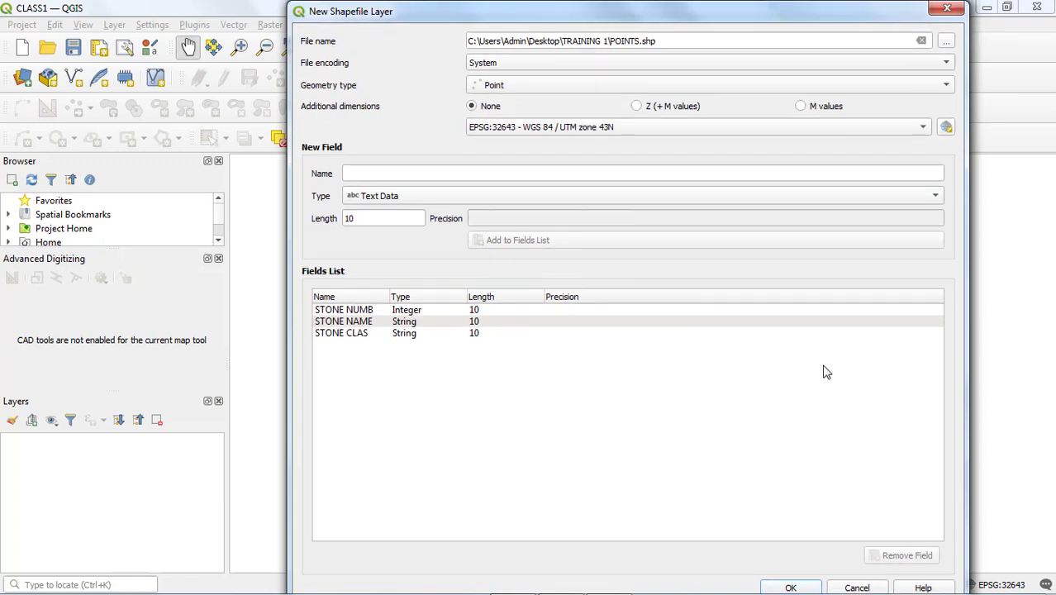
{"action": "left_click", "coordinate": [791, 588]}
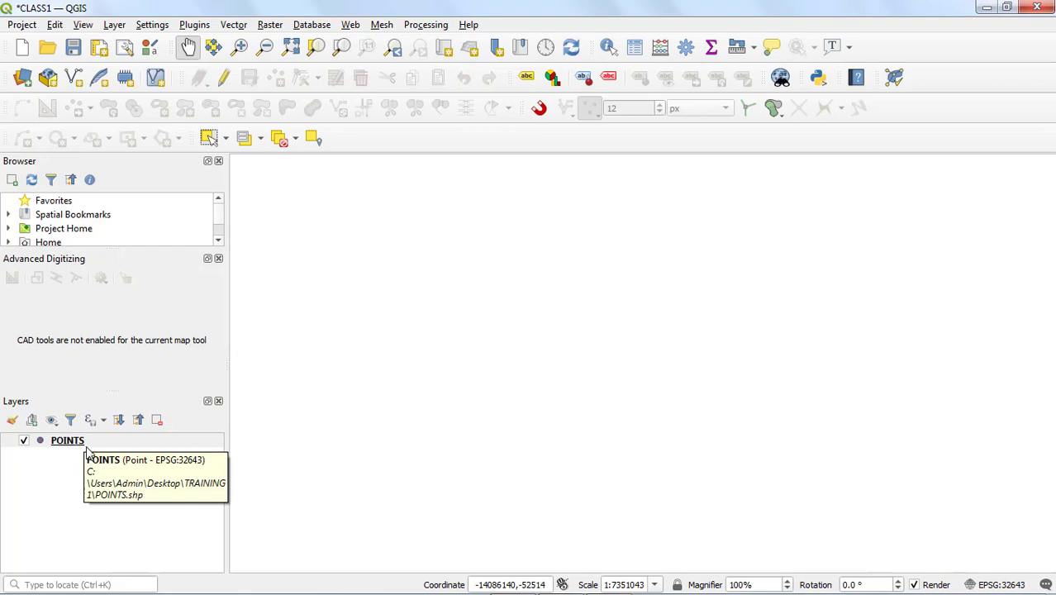
{"action": "left_click", "coordinate": [86, 441]}
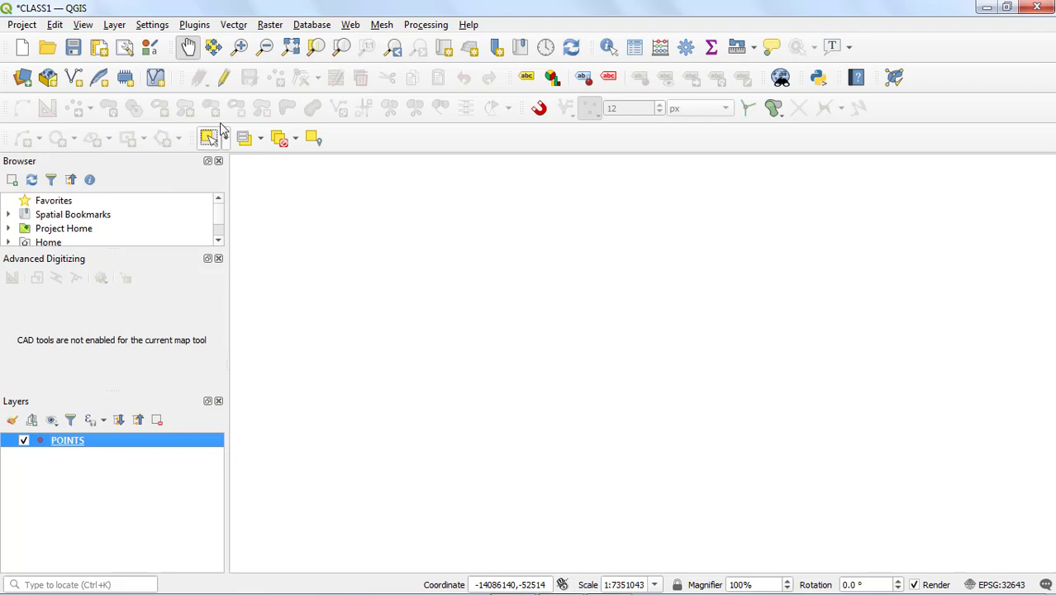
{"action": "left_click", "coordinate": [225, 79]}
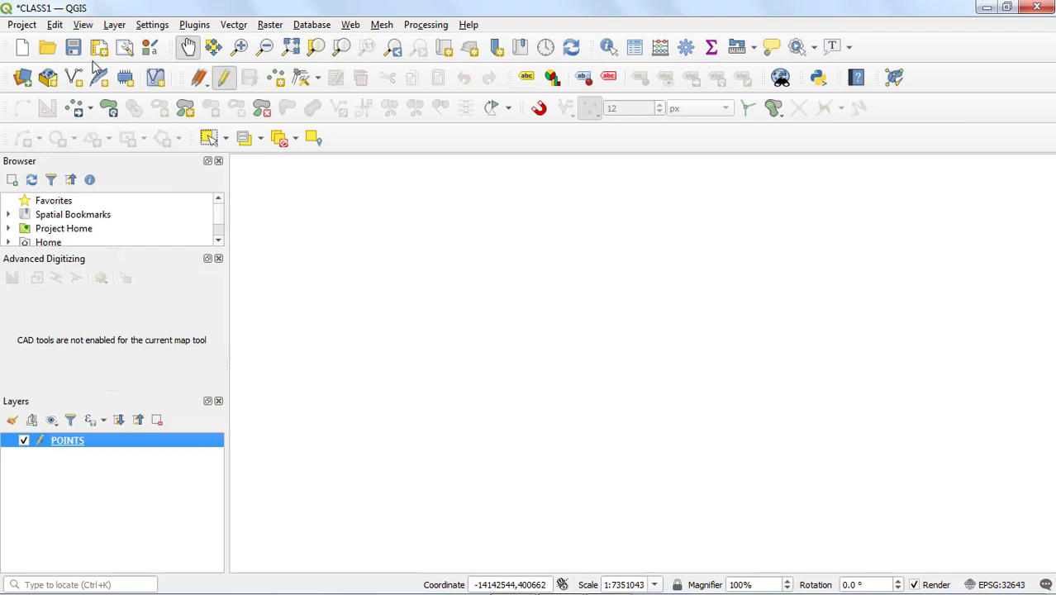
- Start another new shapefile layer and set its file name to LINE1 in the TRAINING 1 folder
{"action": "left_click", "coordinate": [114, 24]}
{"action": "mouse_move", "coordinate": [129, 66]}
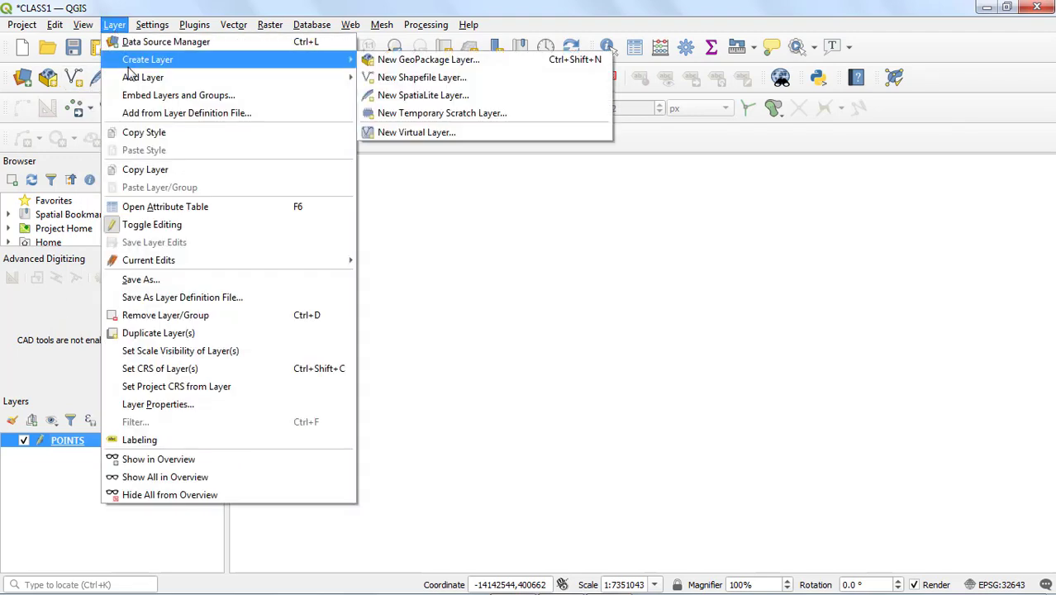
{"action": "left_click", "coordinate": [75, 83]}
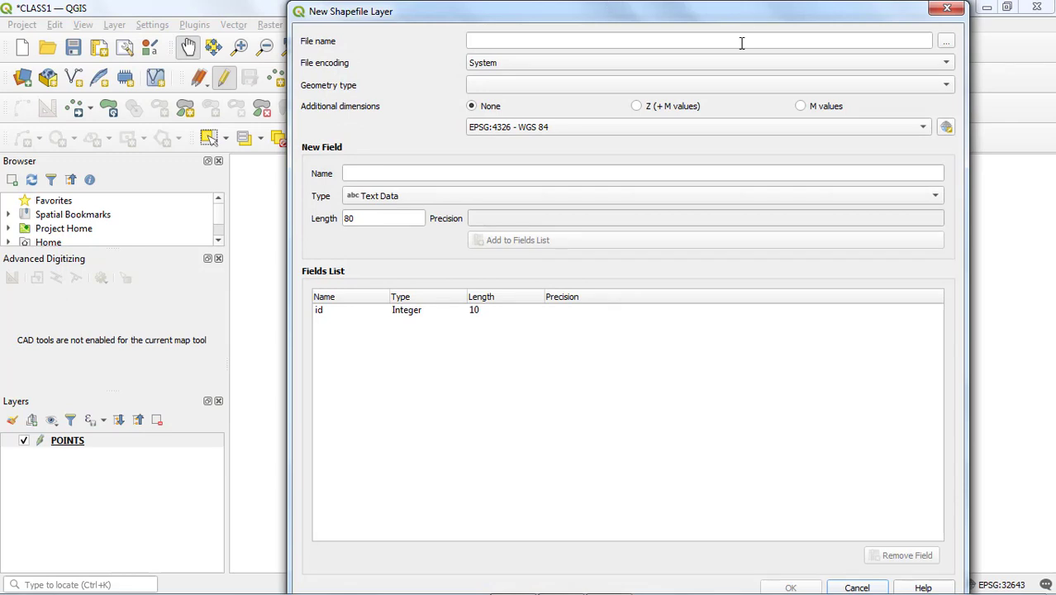
{"action": "left_click", "coordinate": [946, 41]}
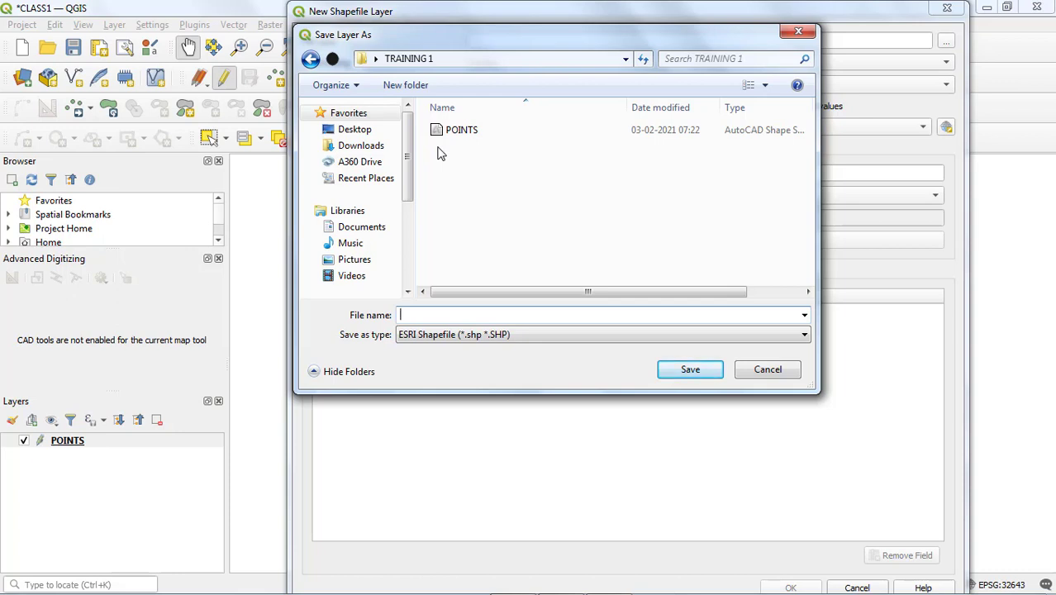
{"action": "type", "text": "LINE1"}
{"action": "left_click", "coordinate": [692, 370]}
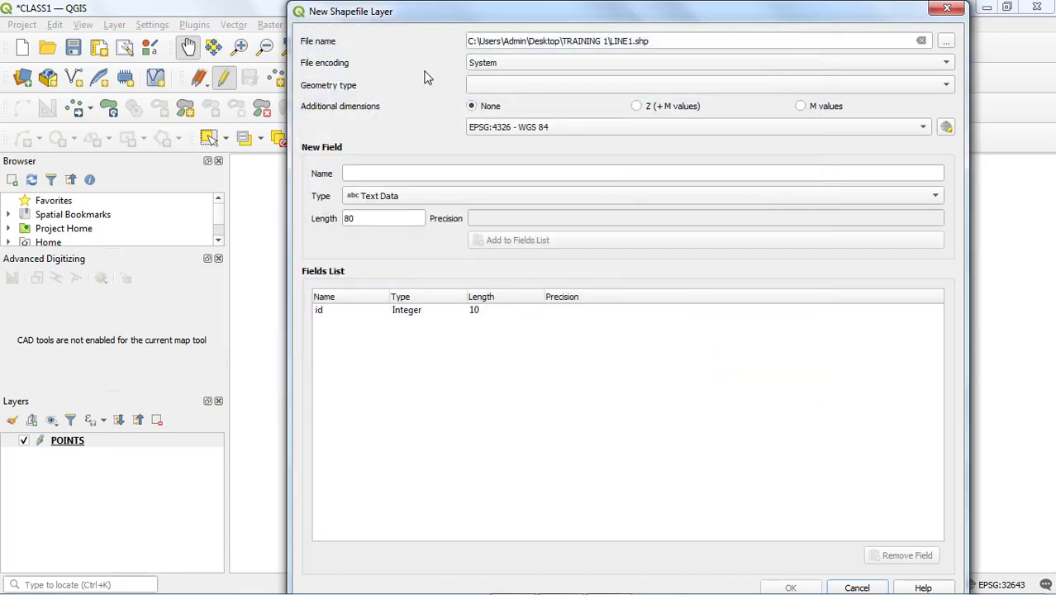
- Set the LINE1 shapefile's geometry type to Line and its CRS to WGS 84 / UTM zone 43N (EPSG:32643)
{"action": "left_click", "coordinate": [511, 89]}
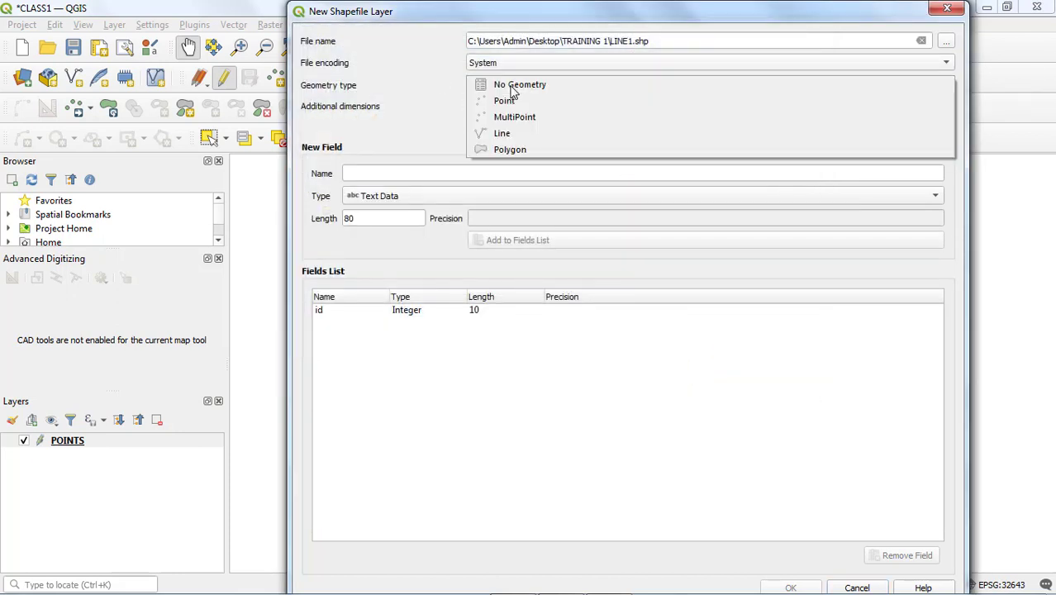
{"action": "left_click", "coordinate": [503, 134]}
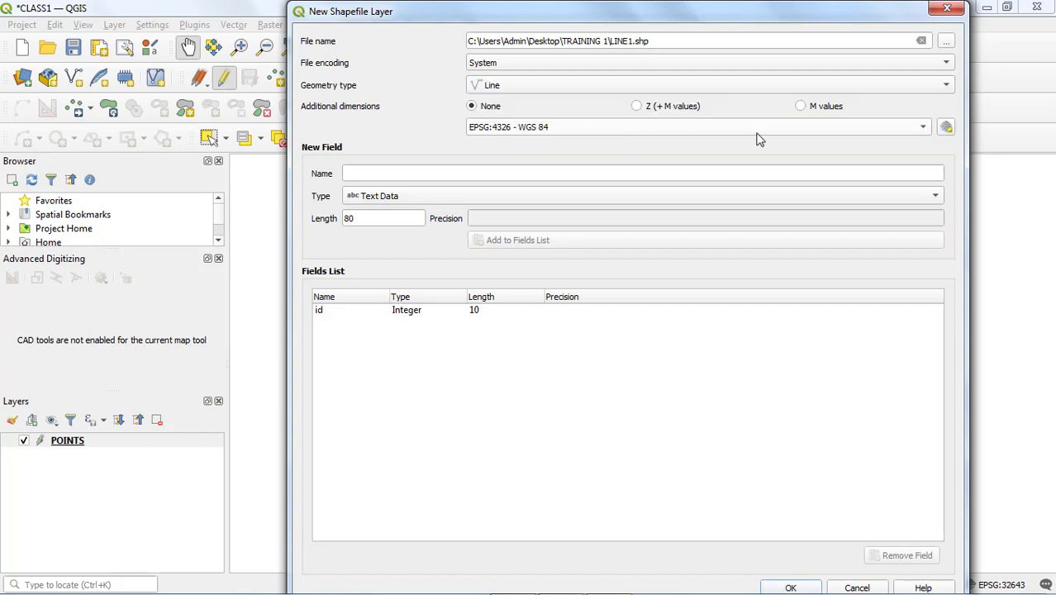
{"action": "left_click", "coordinate": [947, 128]}
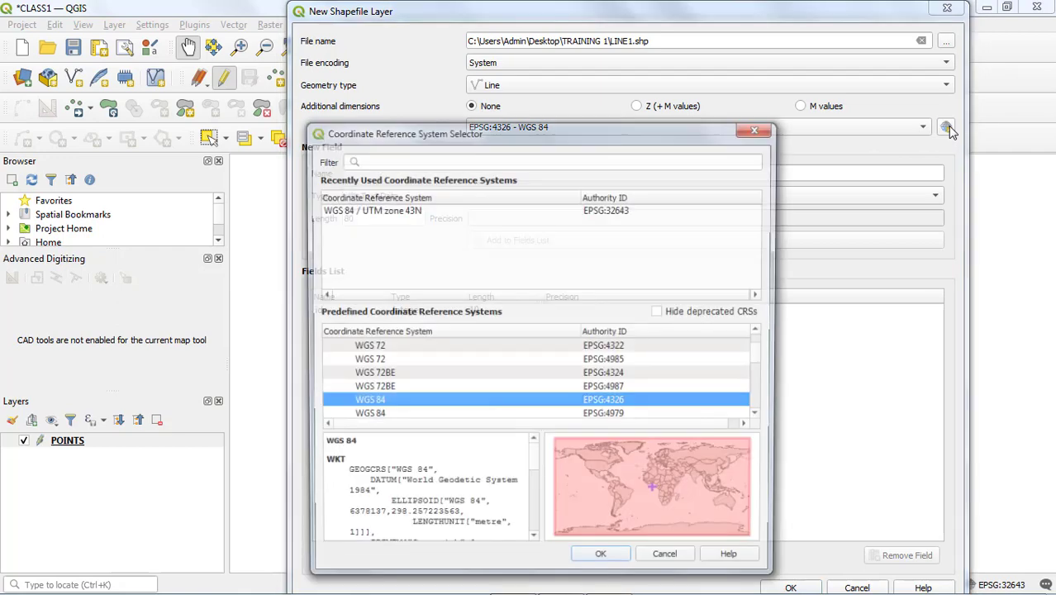
{"action": "left_click", "coordinate": [357, 213]}
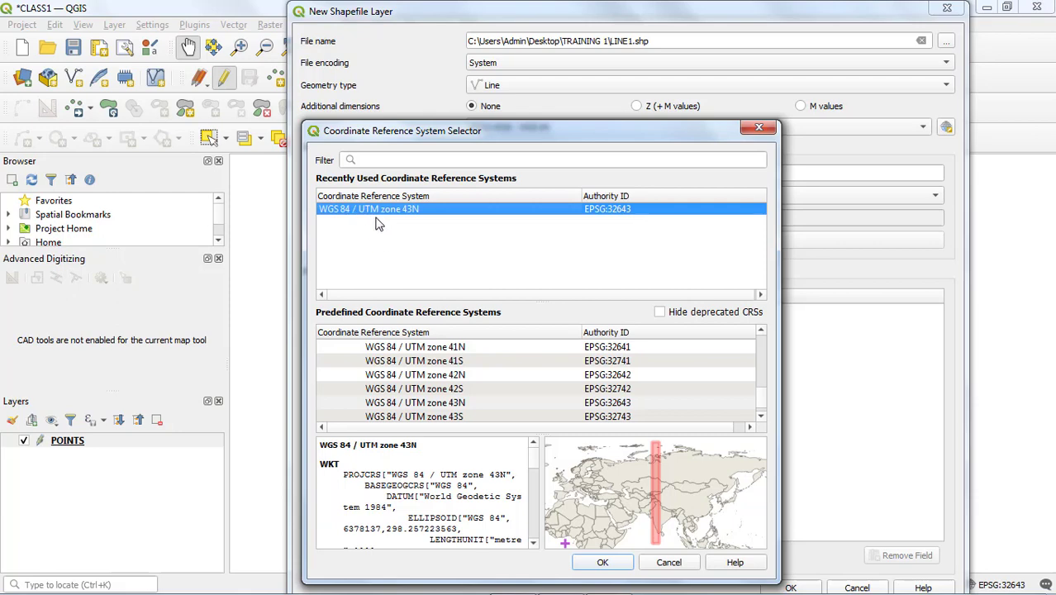
{"action": "left_click", "coordinate": [361, 160]}
{"action": "type", "text": "UTM 43"}
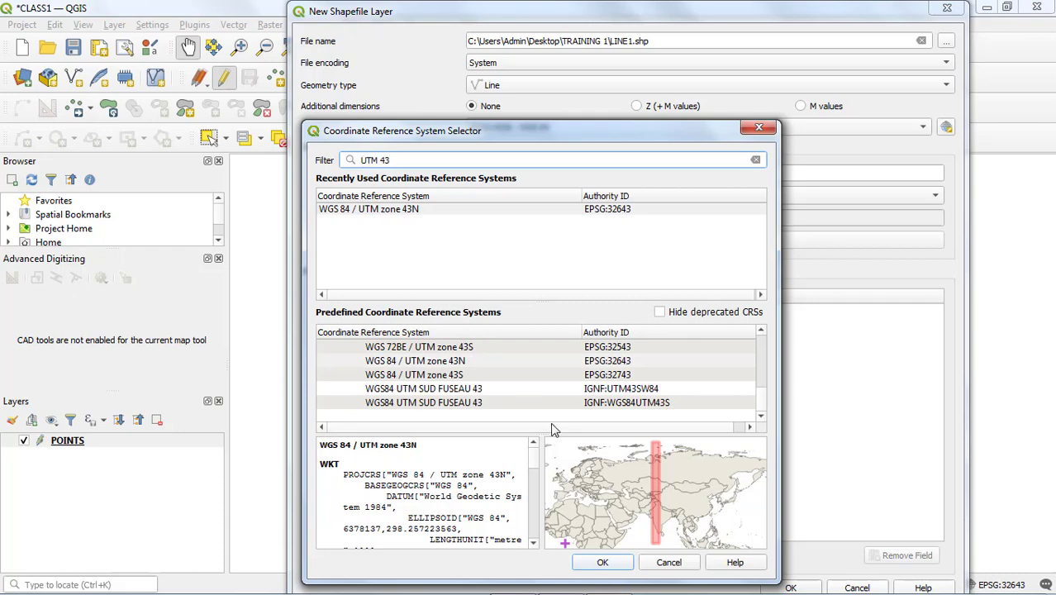
{"action": "left_click", "coordinate": [463, 364]}
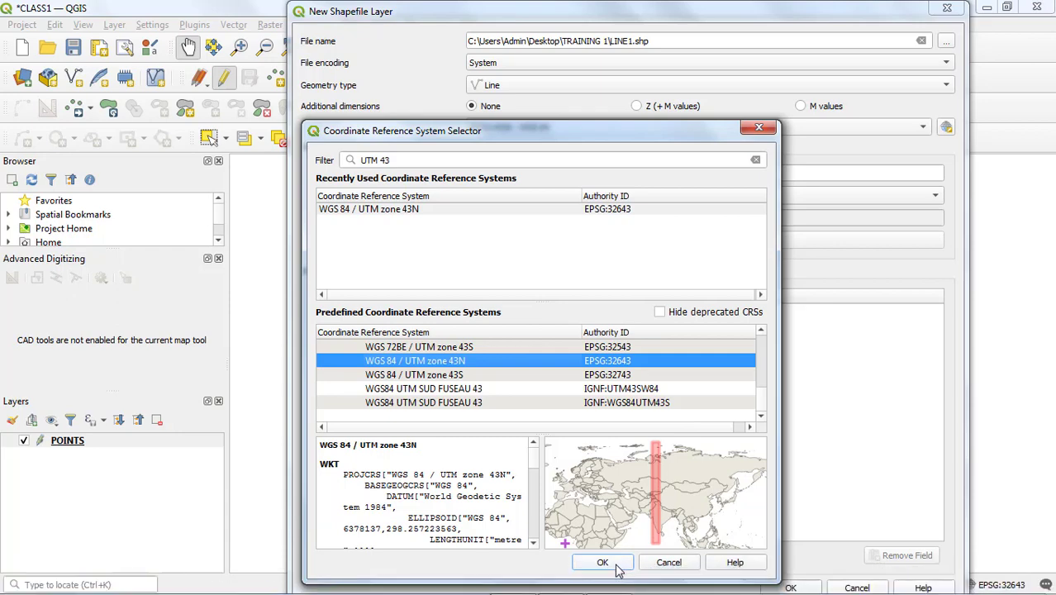
{"action": "left_click", "coordinate": [614, 563]}
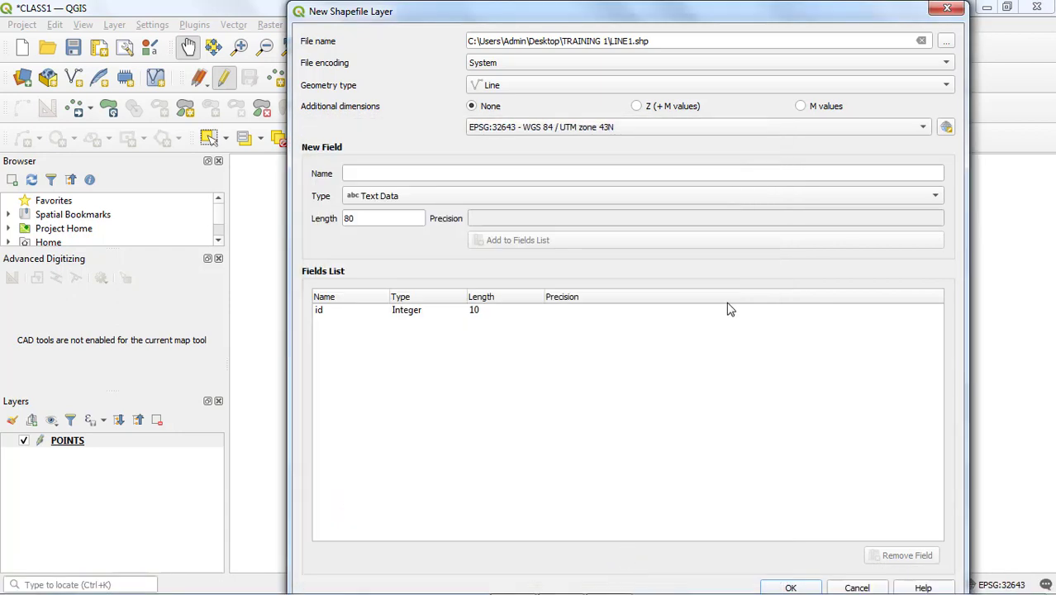
- Replace the default id field of the LINE1 shapefile with a Whole Number field named LINE NUMBE, length 10
{"action": "left_click", "coordinate": [453, 317]}
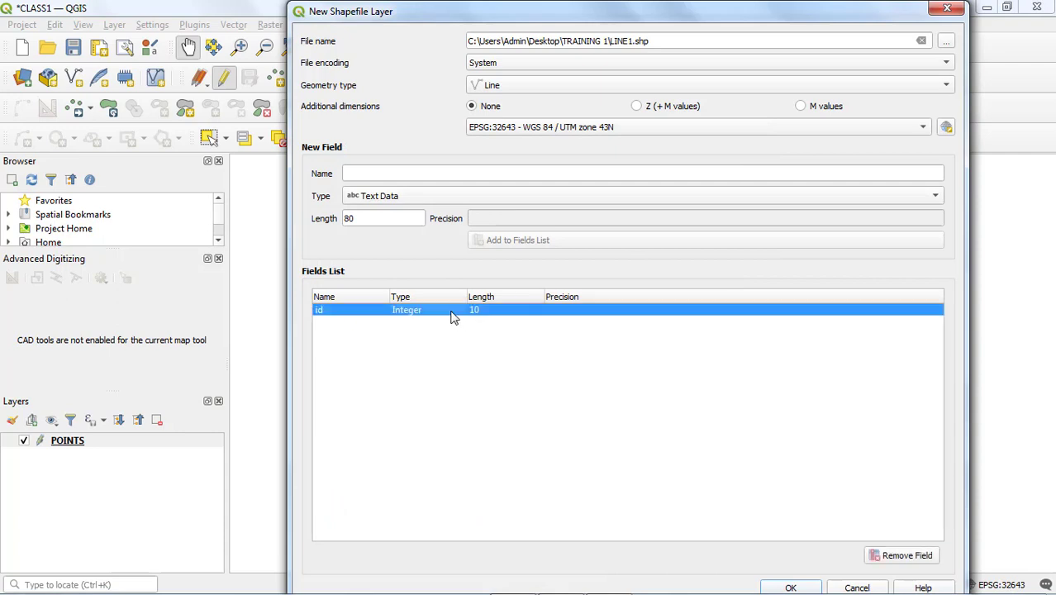
{"action": "left_click", "coordinate": [886, 557]}
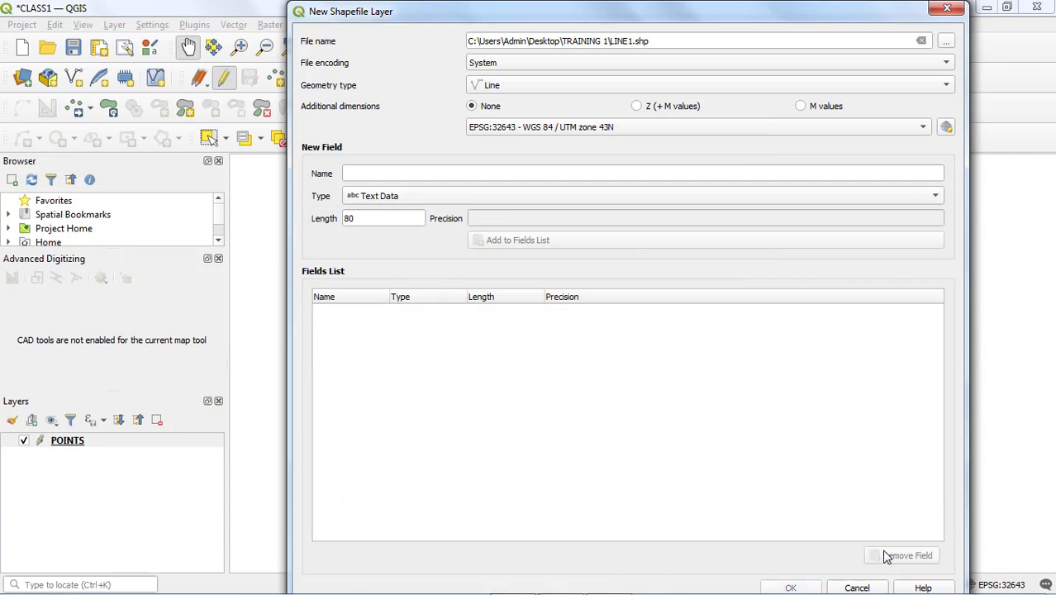
{"action": "left_click", "coordinate": [470, 172]}
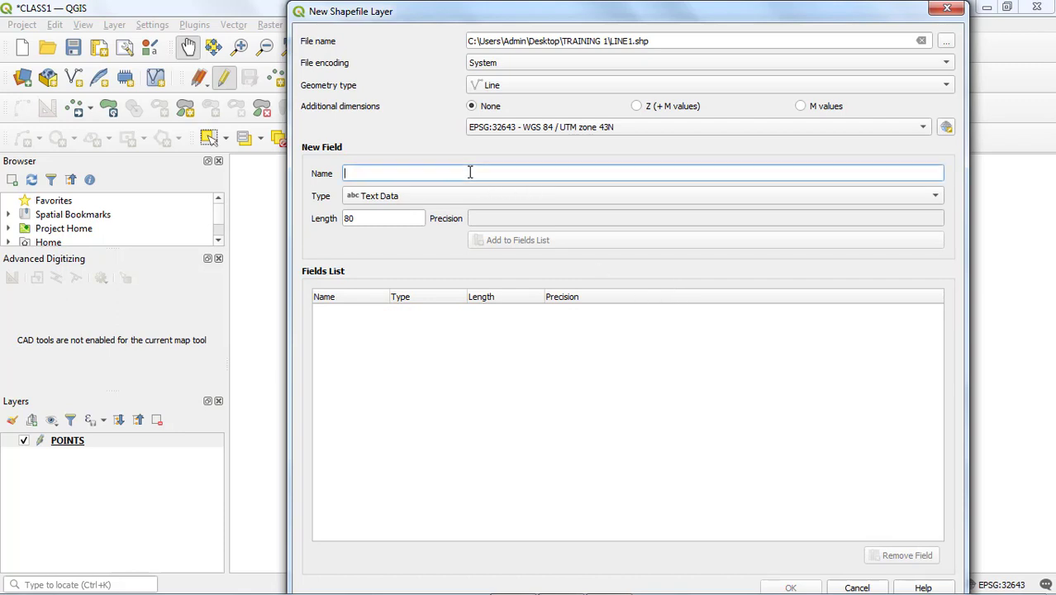
{"action": "type", "text": "LINE "}
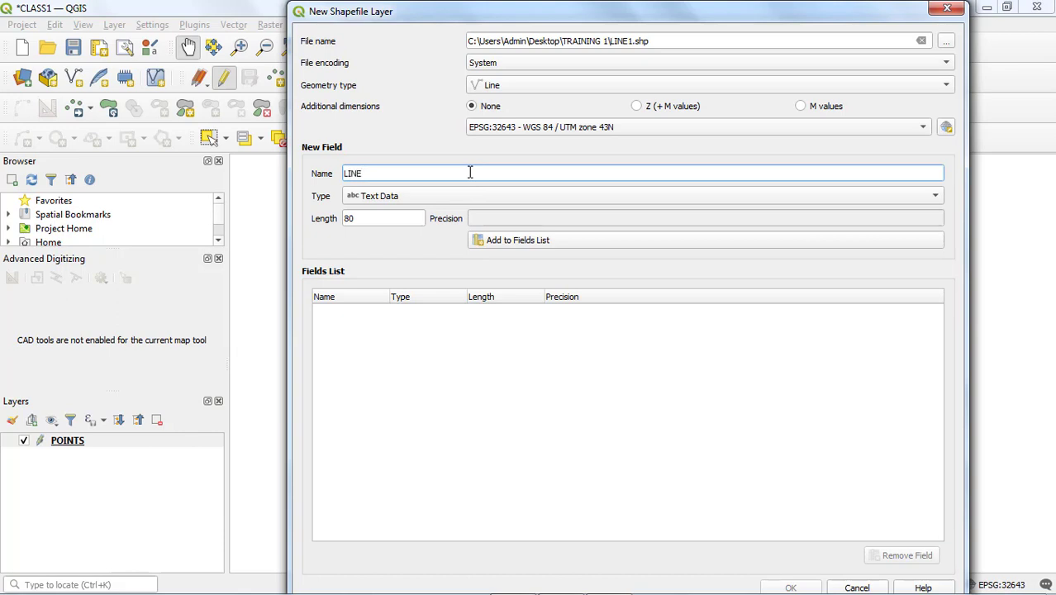
{"action": "type", "text": "NUMBE"}
{"action": "left_click", "coordinate": [408, 196]}
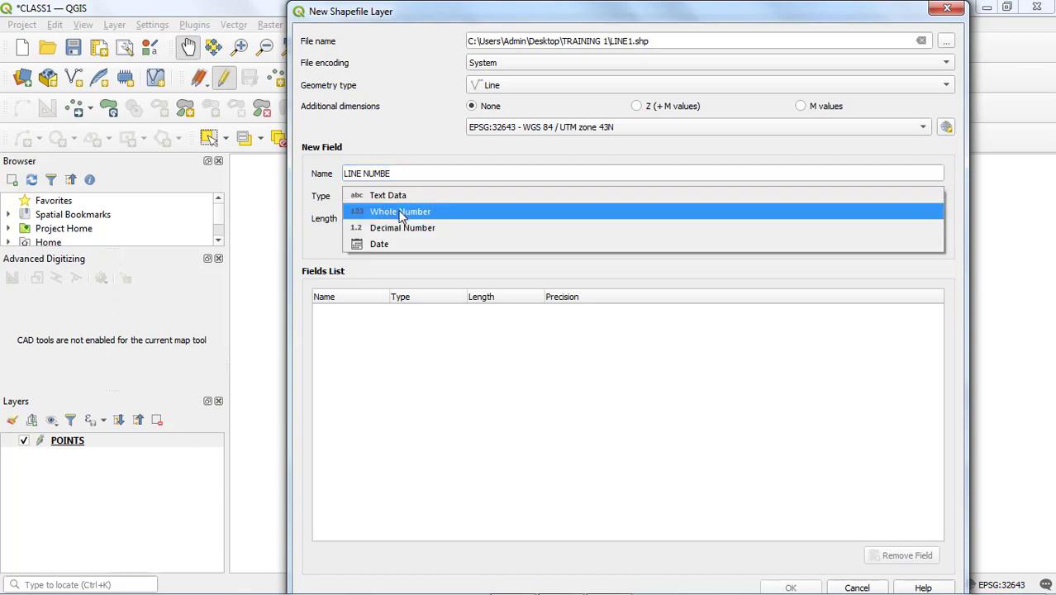
{"action": "left_click", "coordinate": [400, 212]}
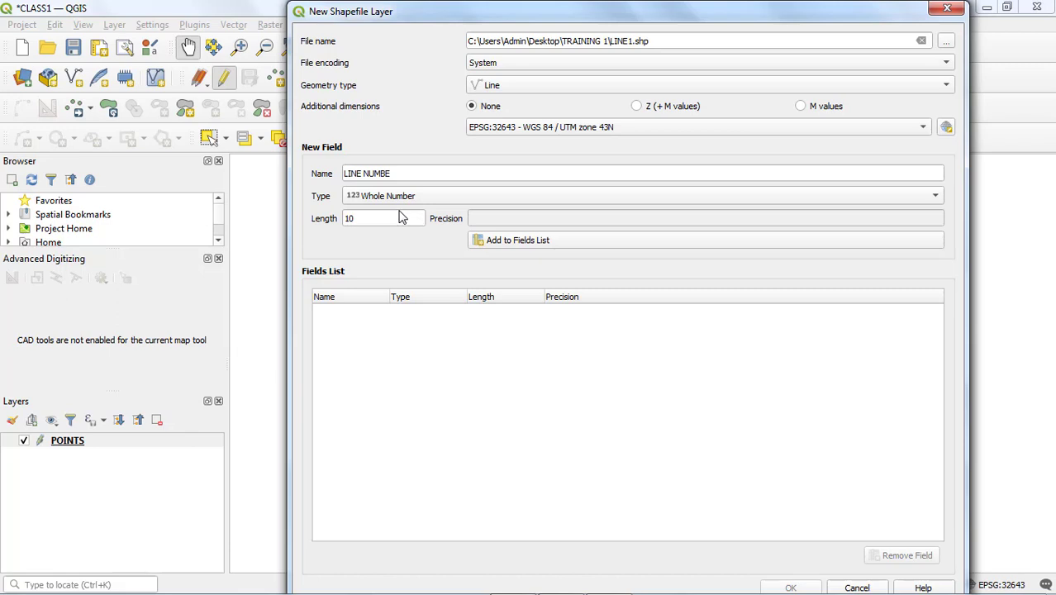
{"action": "left_click", "coordinate": [480, 246]}
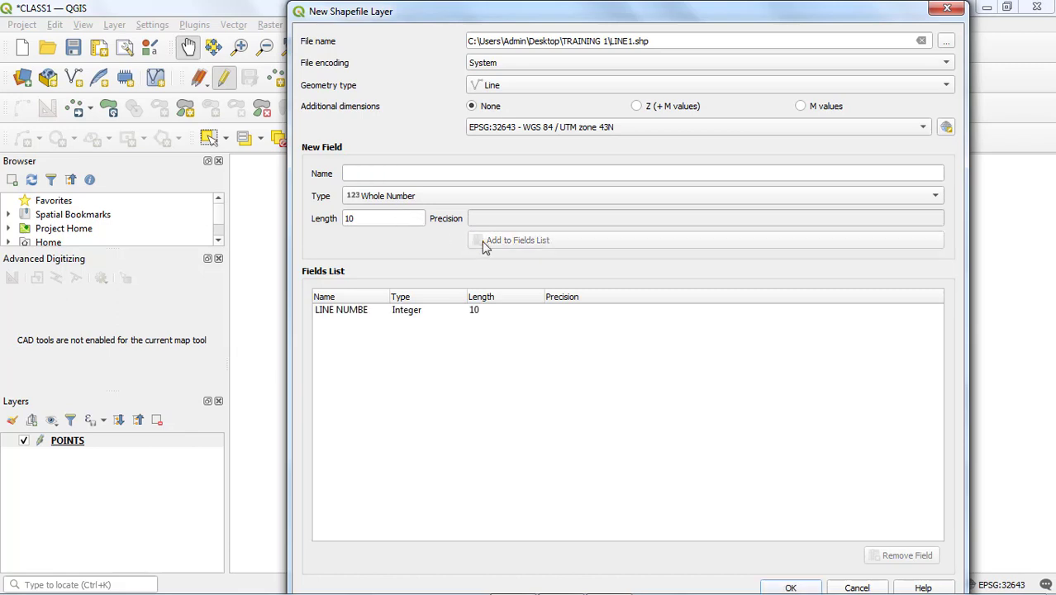
- Add a Text Data field named LINE TYPE with length 10 and create the LINE1 shapefile layer
{"action": "left_click", "coordinate": [370, 172]}
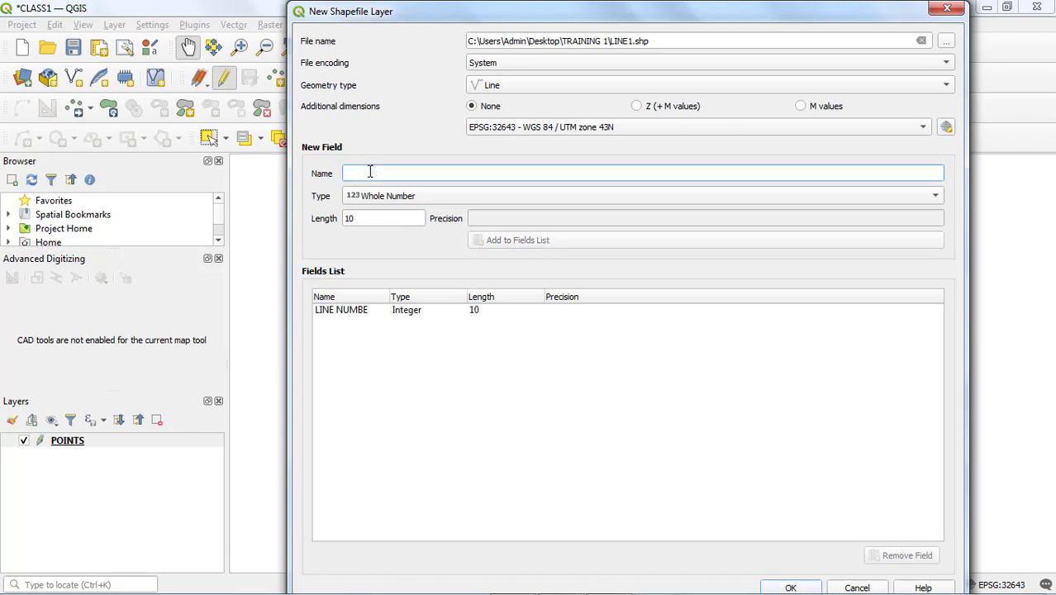
{"action": "type", "text": "LINE"}
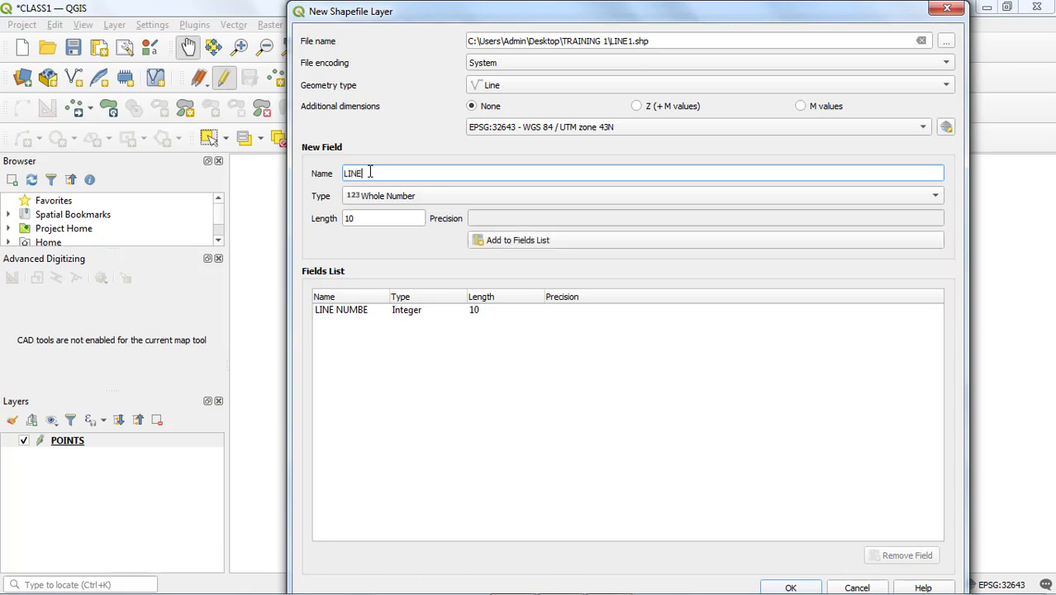
{"action": "type", "text": " TYPE"}
{"action": "left_click", "coordinate": [397, 200]}
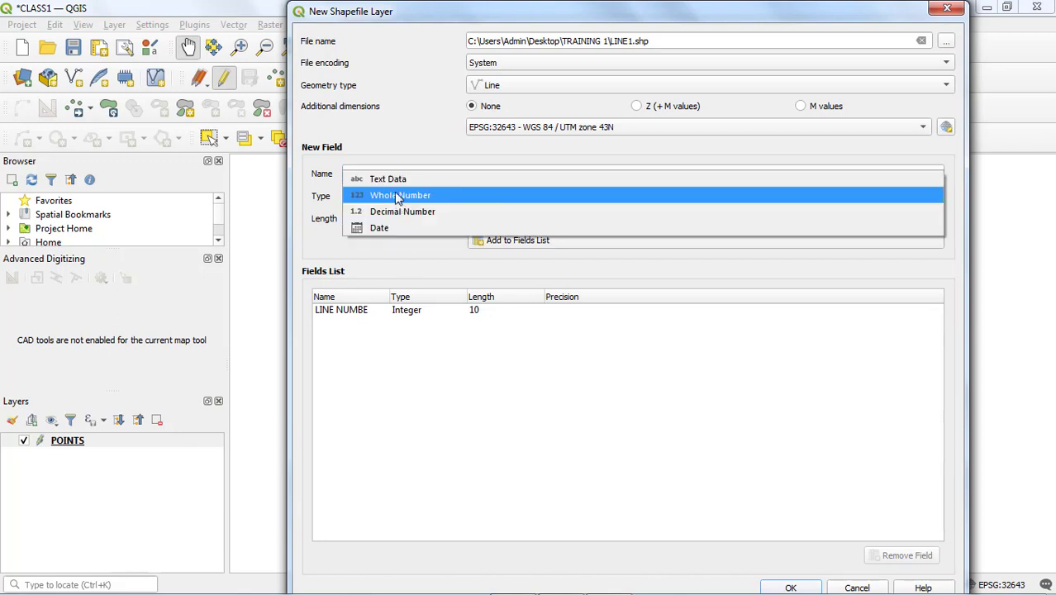
{"action": "left_click", "coordinate": [394, 181]}
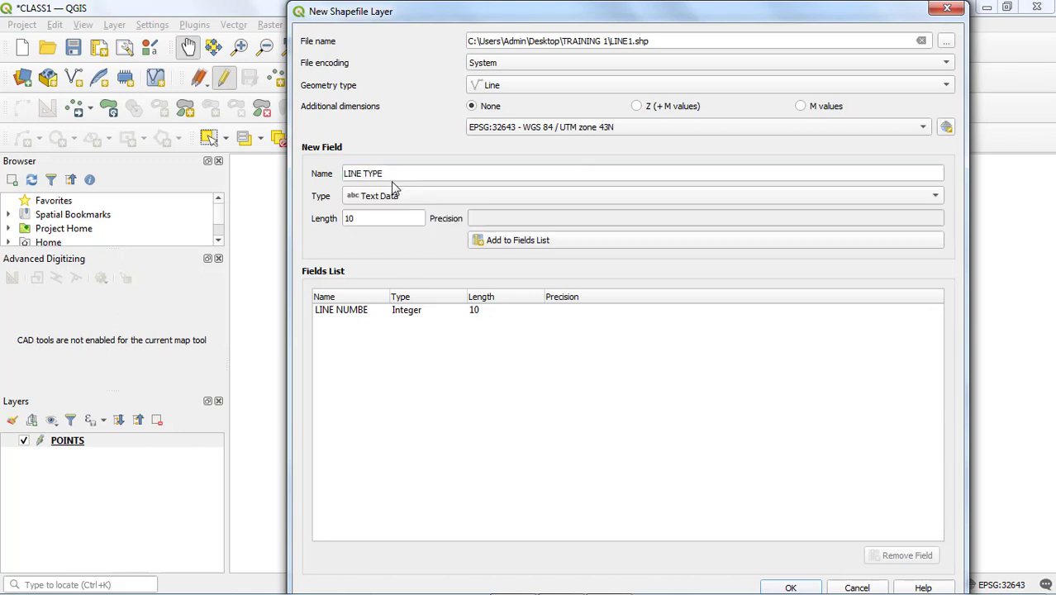
{"action": "left_click", "coordinate": [502, 246]}
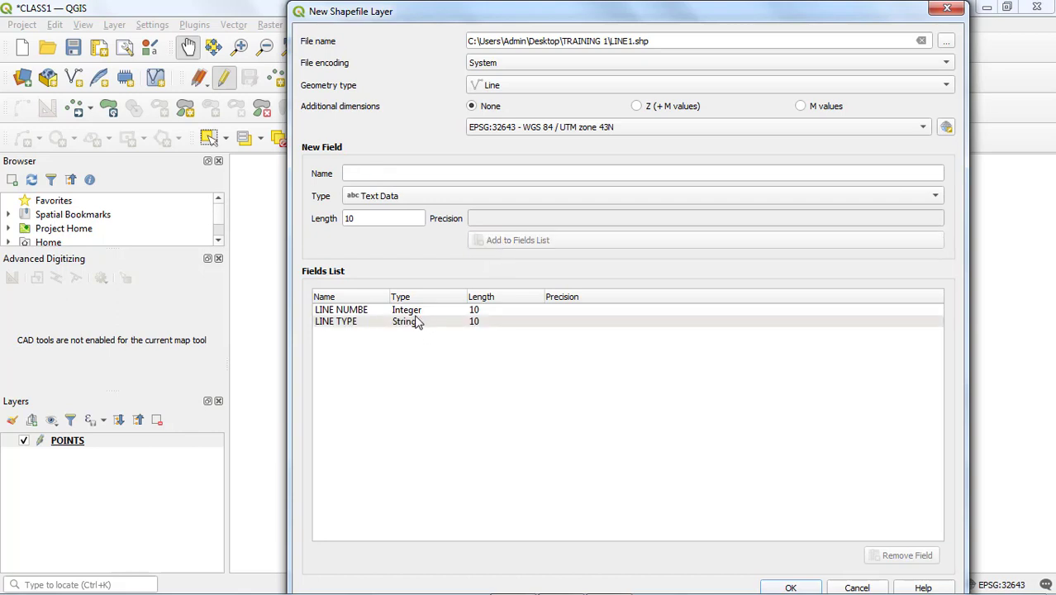
{"action": "left_click", "coordinate": [814, 587]}
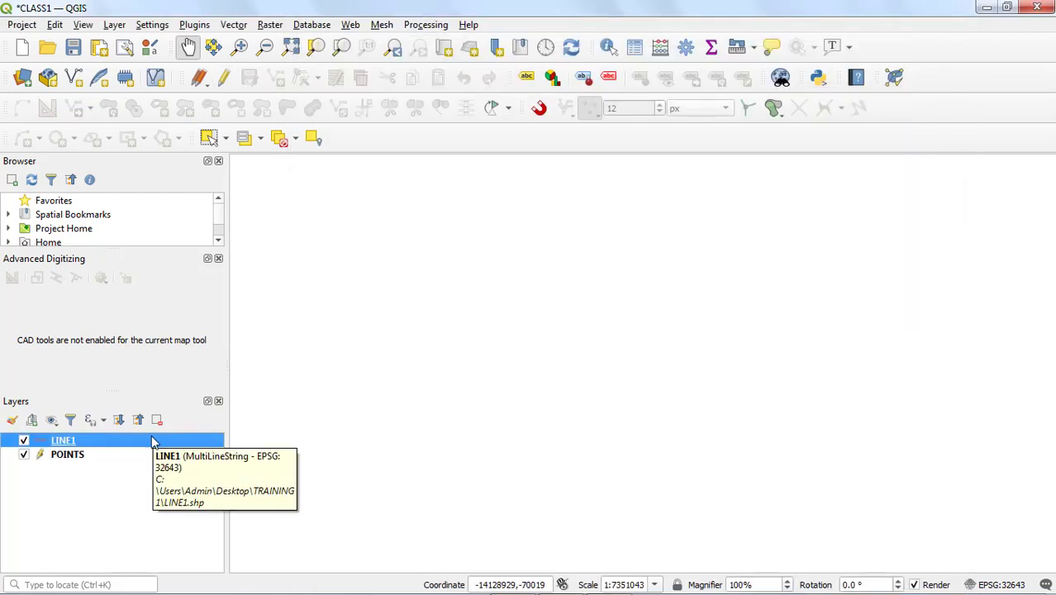
{"action": "left_click", "coordinate": [122, 491]}
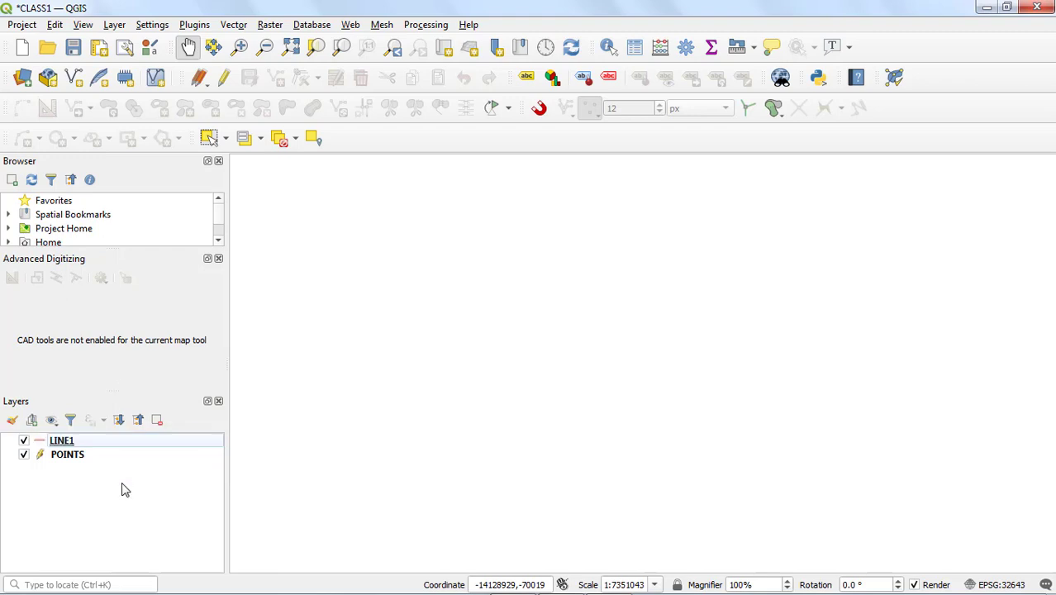
- Start a new shapefile layer and set its file name to POLYGON in the TRAINING 1 folder
{"action": "left_click", "coordinate": [74, 78]}
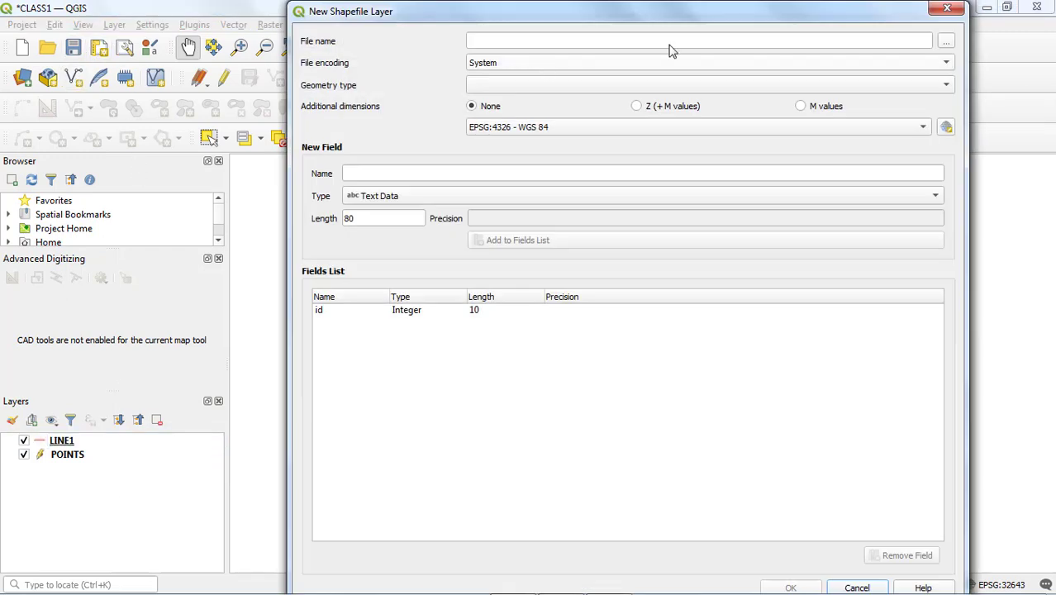
{"action": "left_click", "coordinate": [947, 43]}
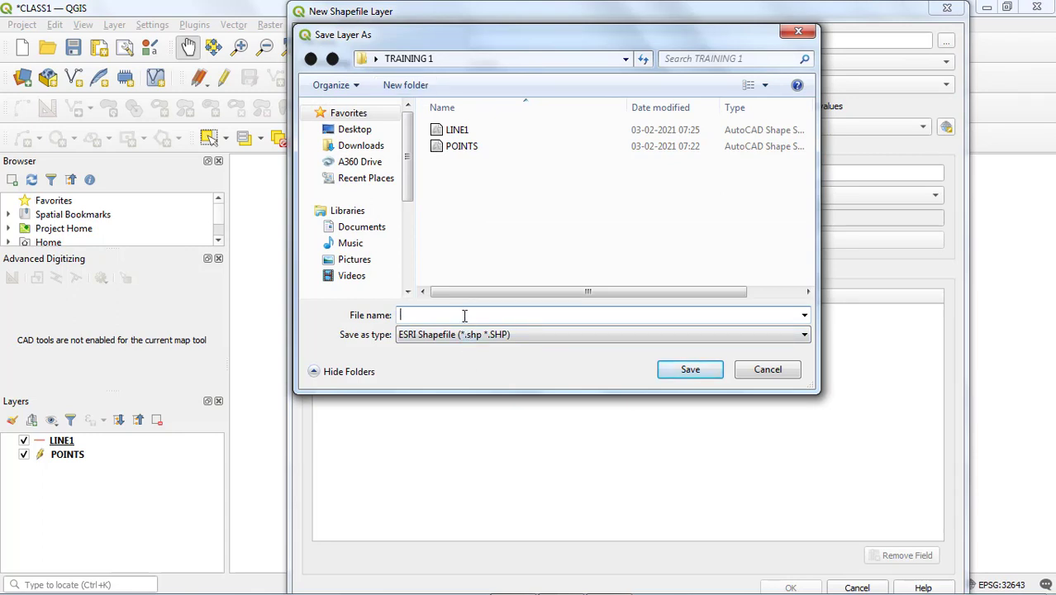
{"action": "type", "text": "POLYGON"}
{"action": "left_click", "coordinate": [685, 371]}
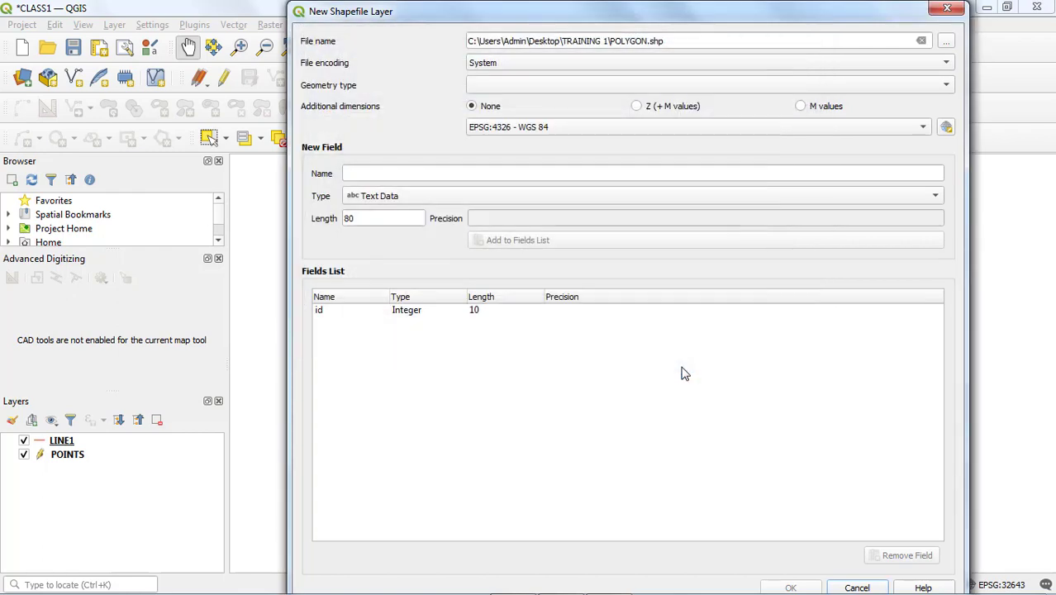
- Set the POLYGON shapefile's geometry type to Polygon and its CRS to WGS 84 / UTM zone 43N (EPSG:32643)
{"action": "left_click", "coordinate": [841, 86]}
{"action": "left_click", "coordinate": [573, 153]}
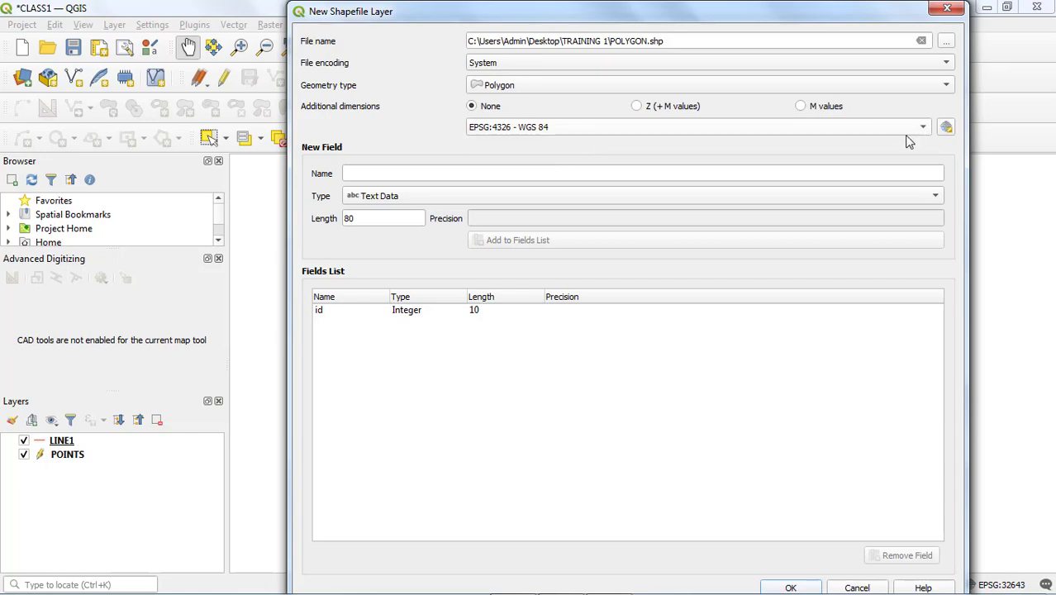
{"action": "left_click", "coordinate": [946, 129]}
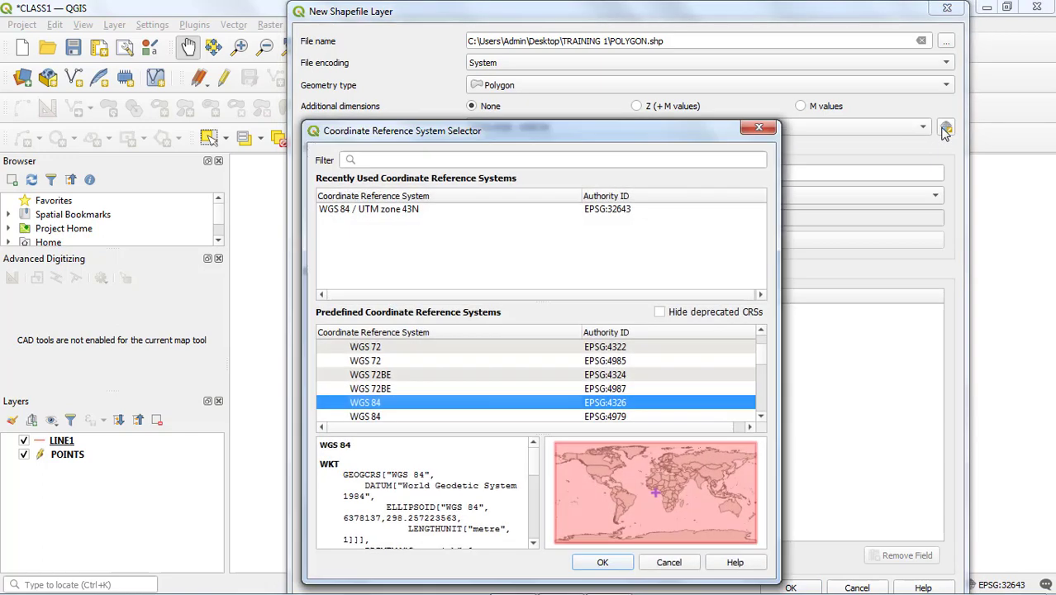
{"action": "left_click", "coordinate": [369, 212]}
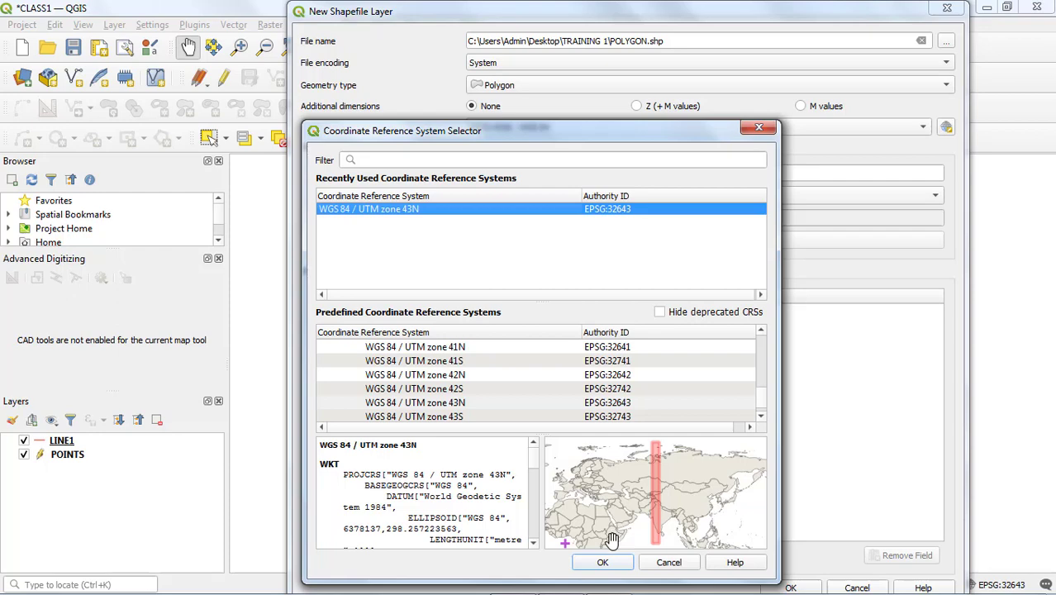
{"action": "left_click", "coordinate": [611, 563]}
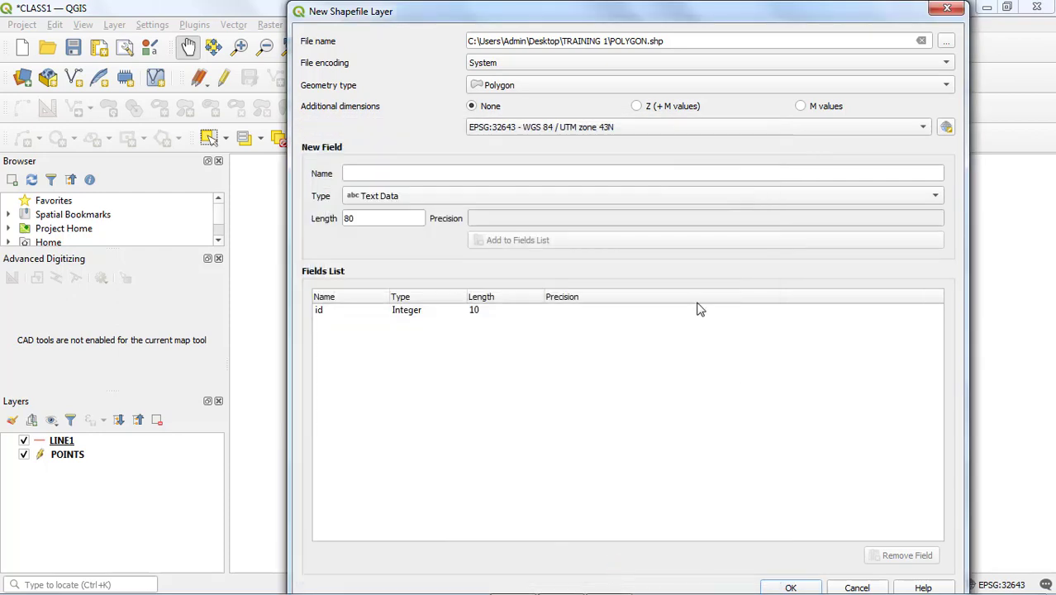
- Replace the default id field of the POLYGON shapefile with a Whole Number field named LPM NO, length 10
{"action": "left_click", "coordinate": [422, 173]}
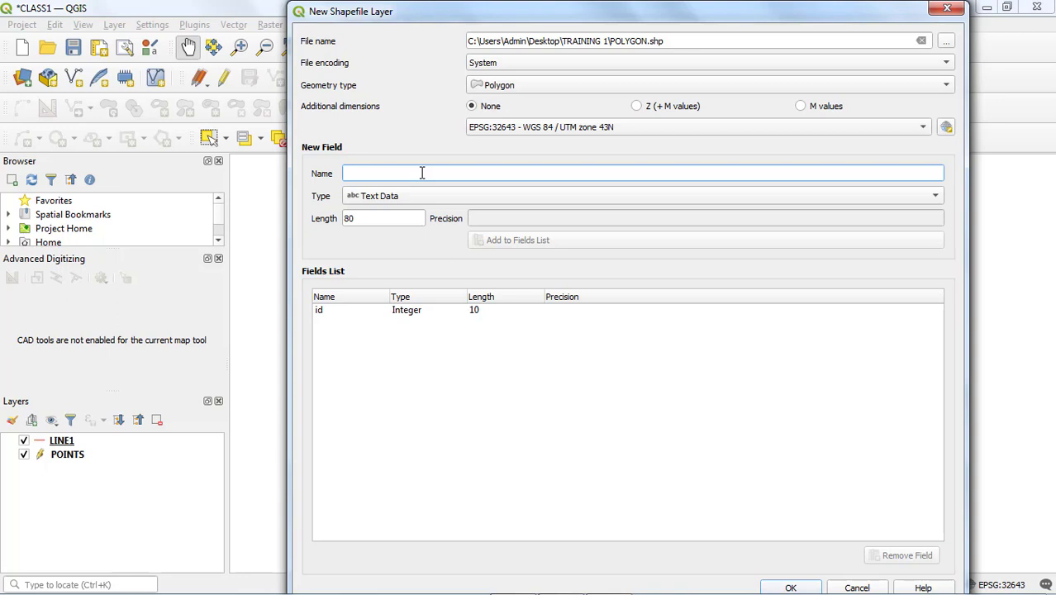
{"action": "type", "text": "L"}
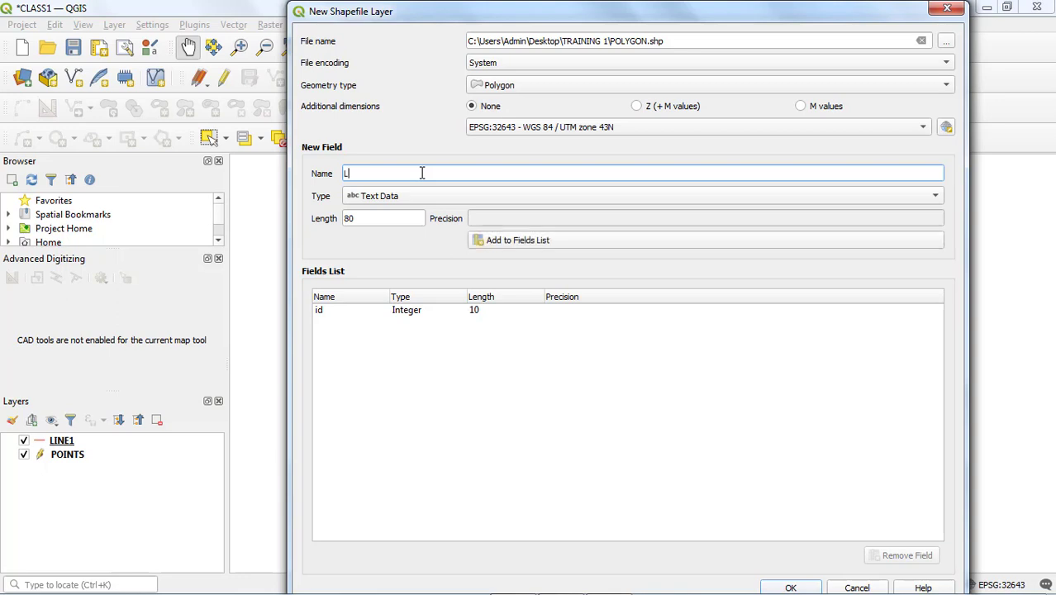
{"action": "type", "text": "PM NO"}
{"action": "left_click", "coordinate": [401, 196]}
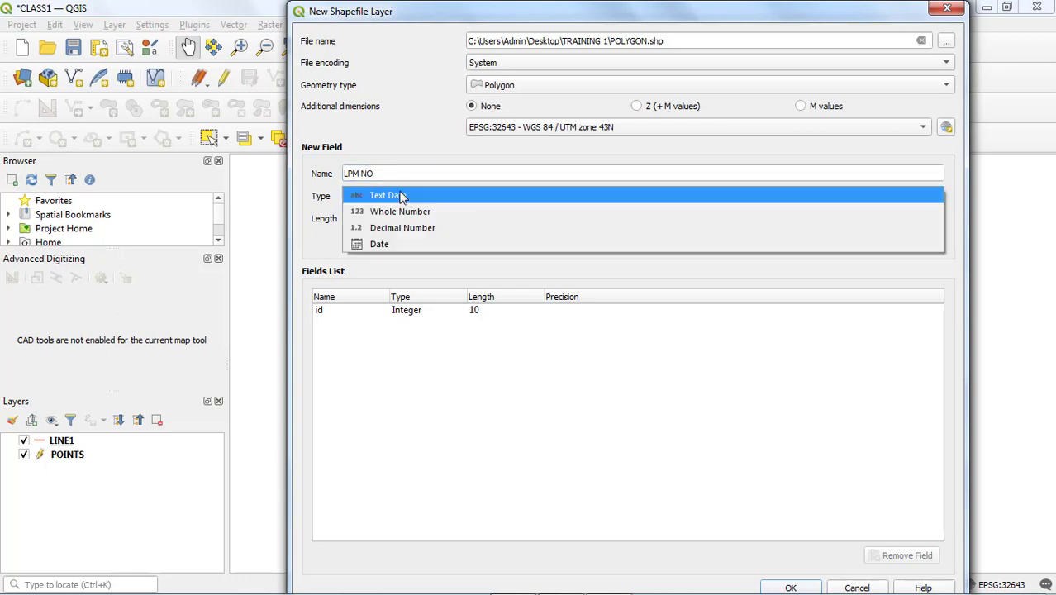
{"action": "left_click", "coordinate": [401, 211]}
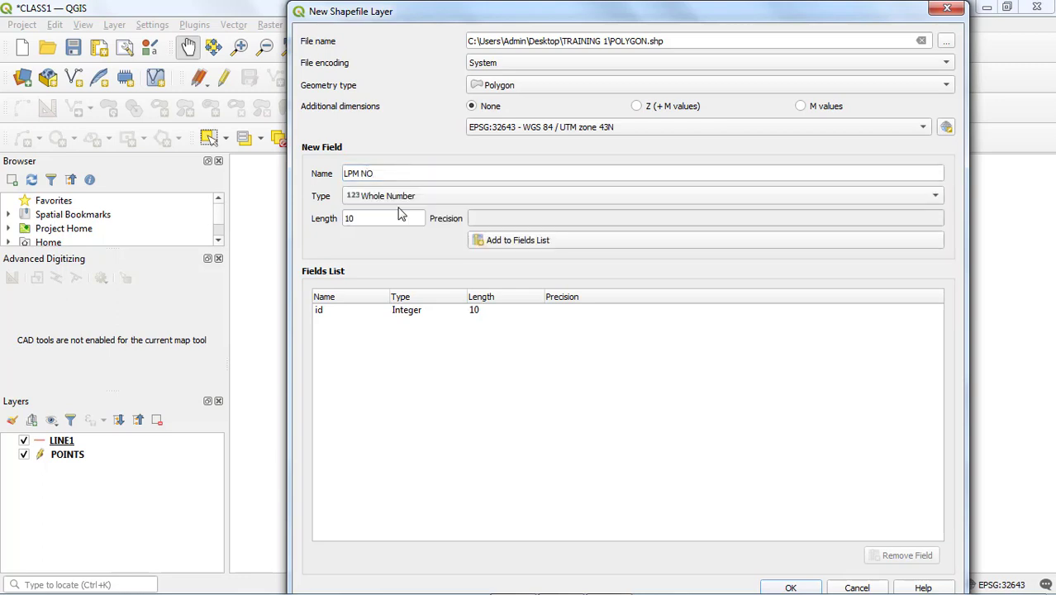
{"action": "left_click", "coordinate": [504, 242]}
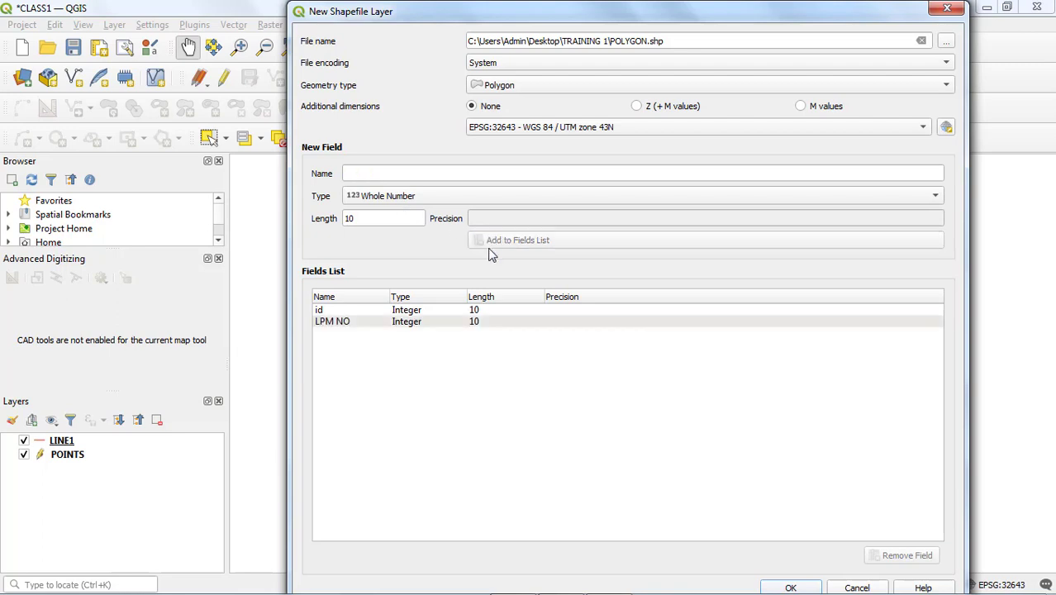
{"action": "left_click", "coordinate": [416, 312]}
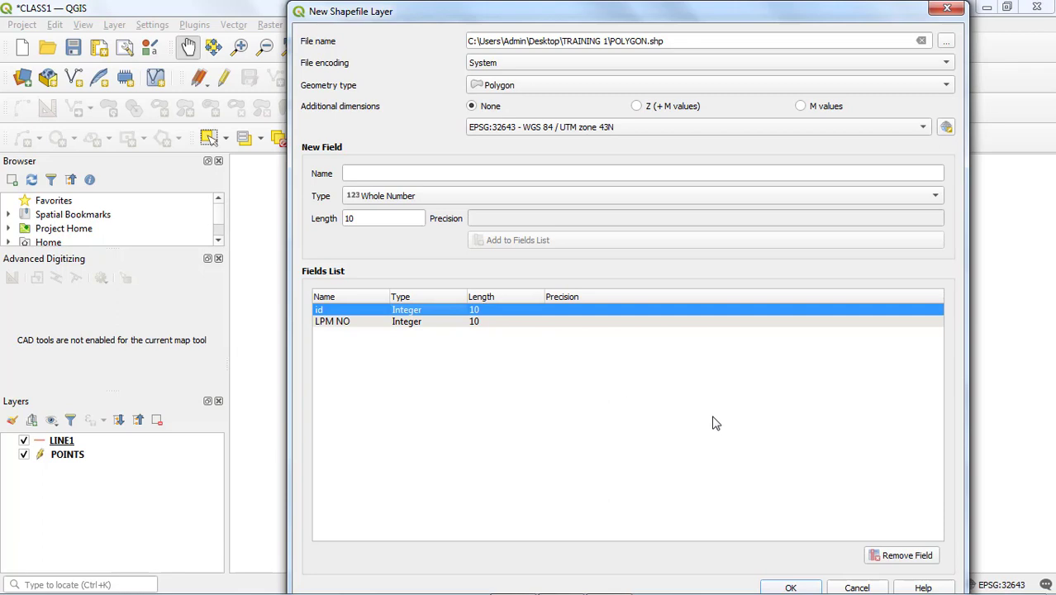
{"action": "left_click", "coordinate": [897, 556]}
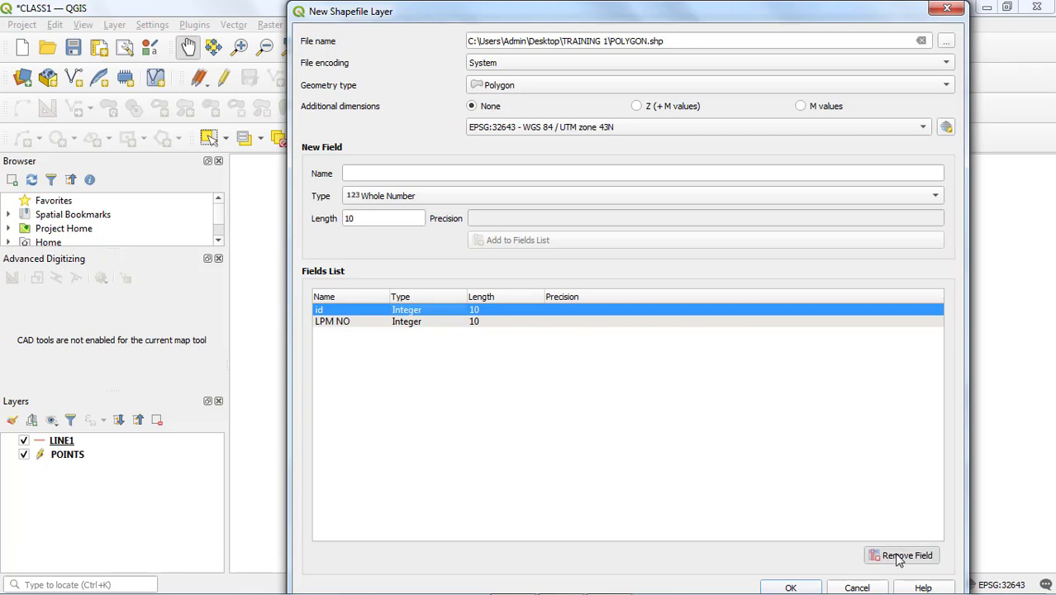
- Add a Text Data field named TYPE OF LA with length 10 to the POLYGON shapefile
{"action": "left_click", "coordinate": [360, 173]}
{"action": "type", "text": "TYPE OF LA"}
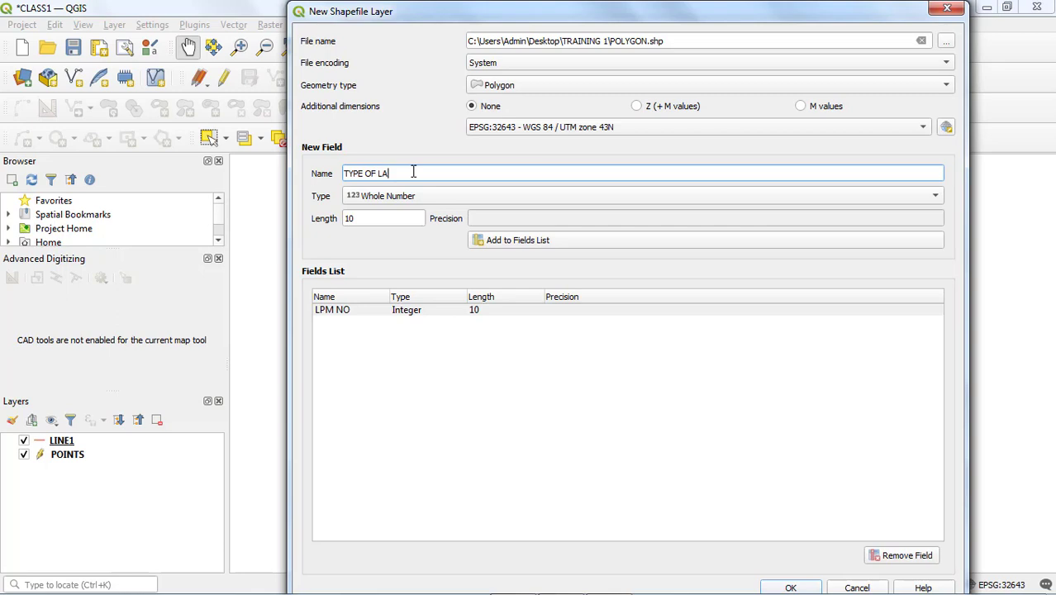
{"action": "left_click", "coordinate": [372, 197]}
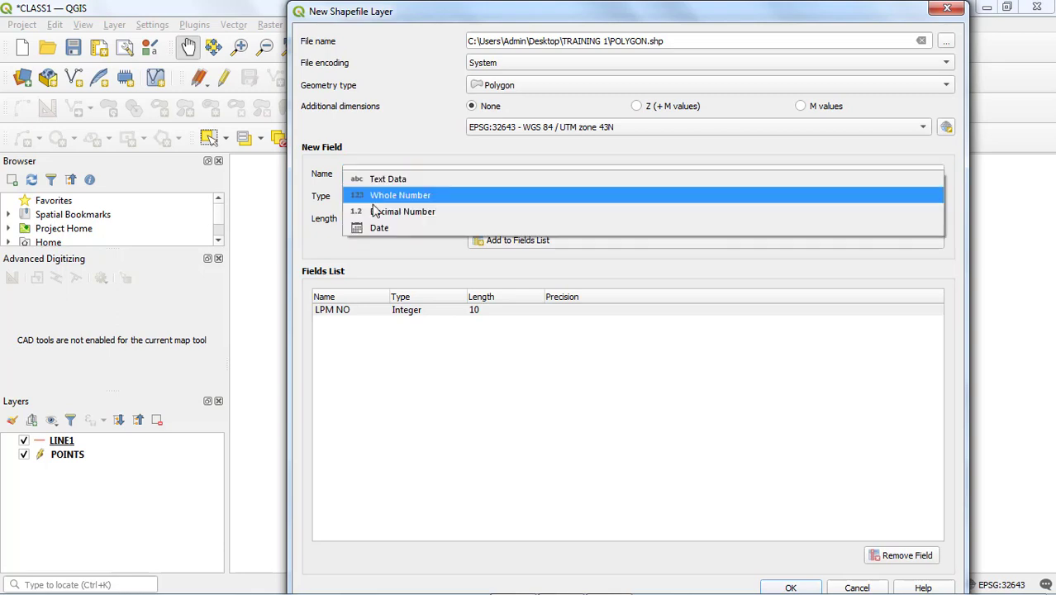
{"action": "left_click", "coordinate": [378, 184]}
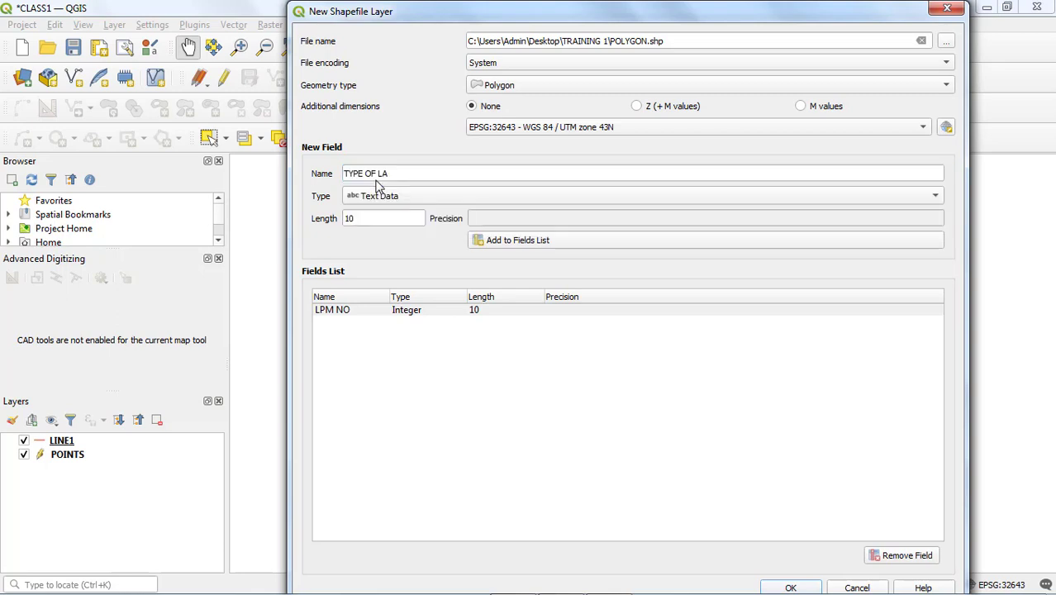
{"action": "left_click", "coordinate": [499, 241]}
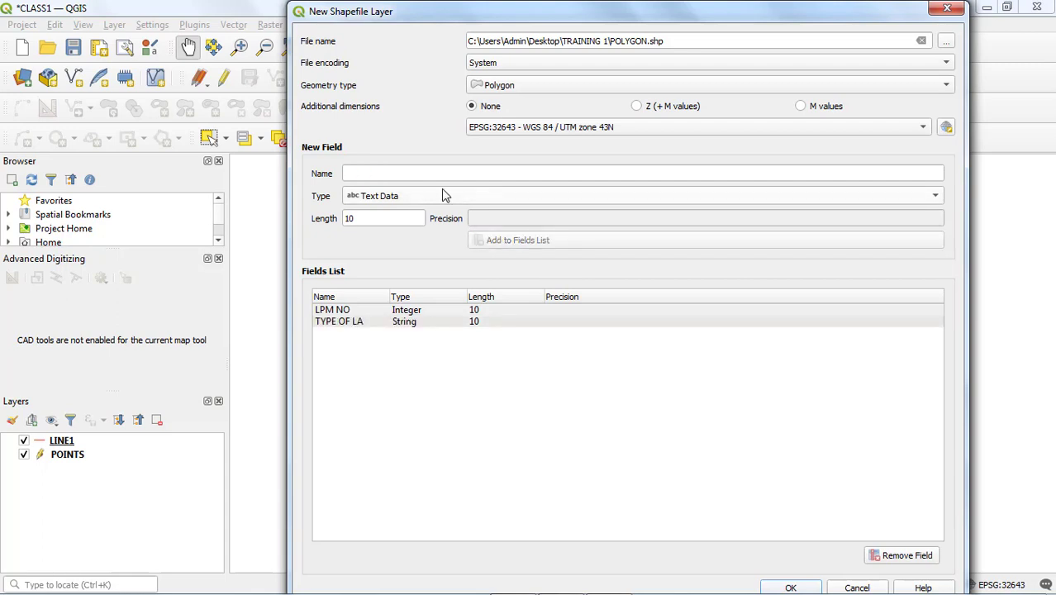
- Add a Decimal Number field named AREA with length 10 and precision 2, and create the POLYGON shapefile layer
{"action": "left_click", "coordinate": [417, 173]}
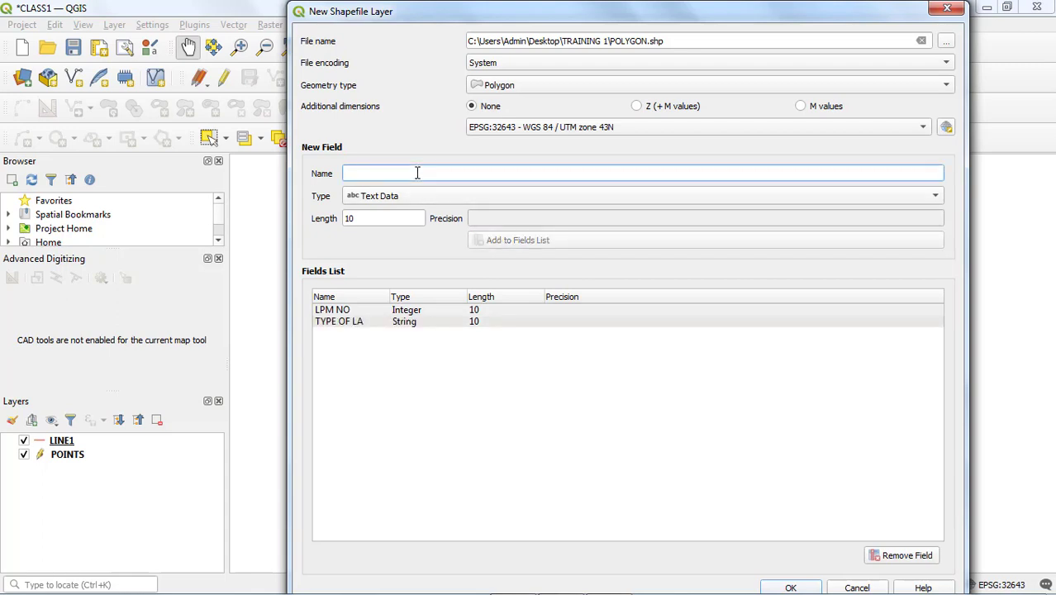
{"action": "type", "text": "AREA"}
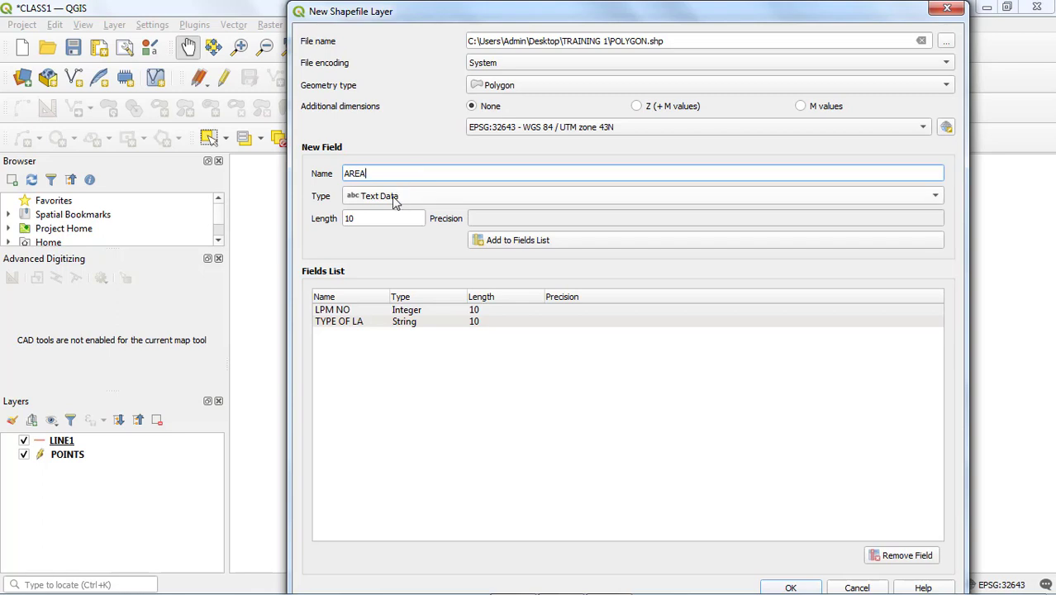
{"action": "left_click", "coordinate": [396, 203]}
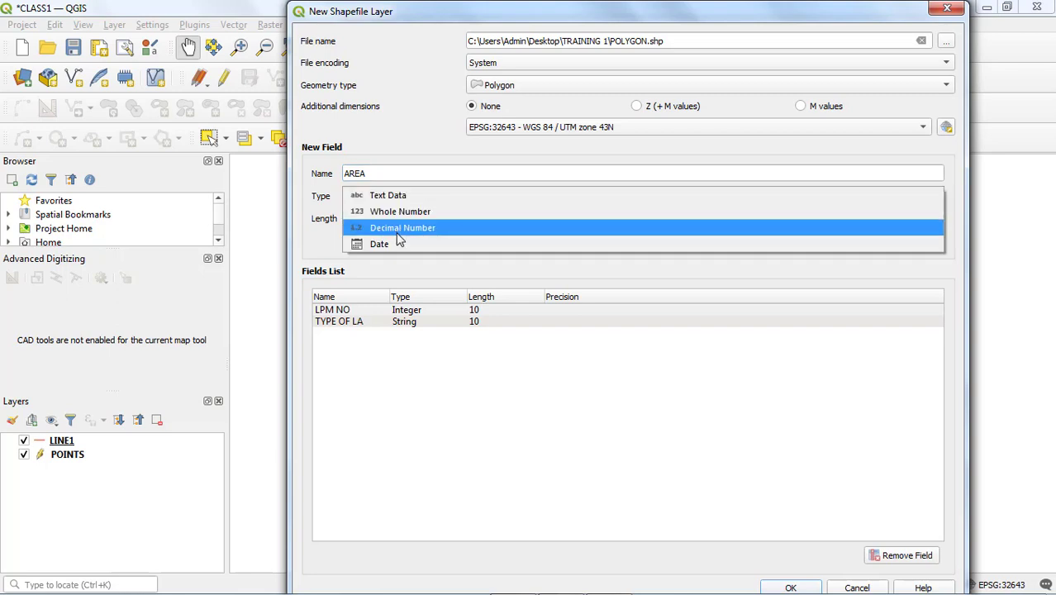
{"action": "left_click", "coordinate": [398, 235]}
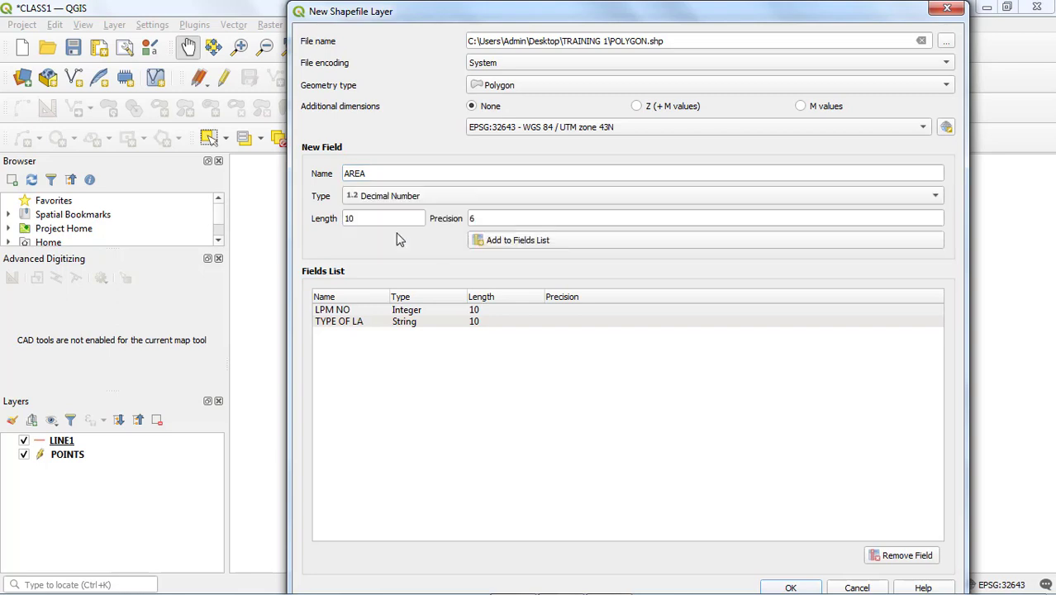
{"action": "left_click", "coordinate": [472, 219]}
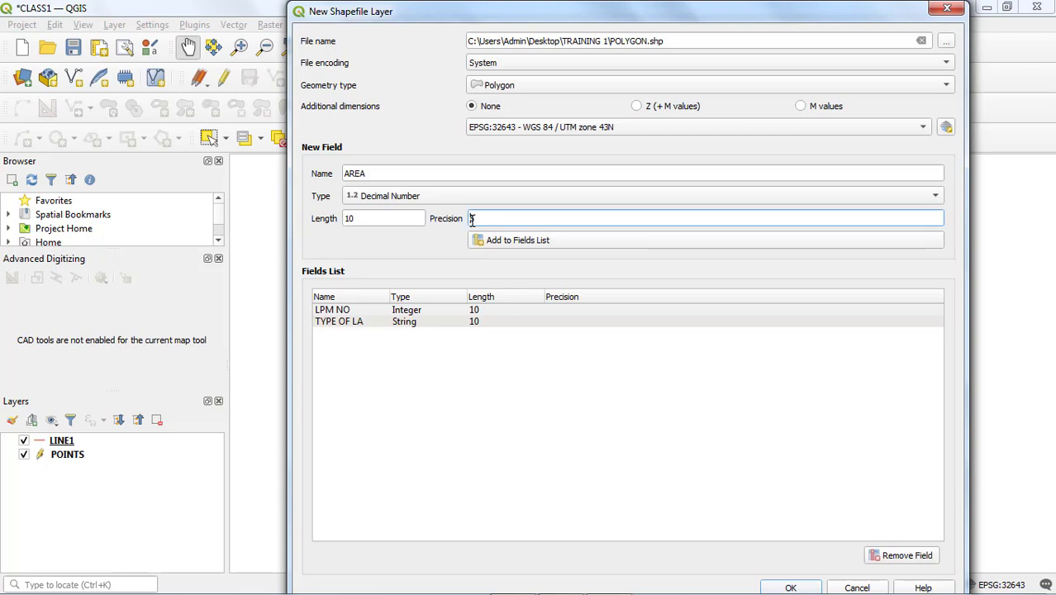
{"action": "key", "text": "BackSpace"}
{"action": "type", "text": "2"}
{"action": "left_click", "coordinate": [519, 242]}
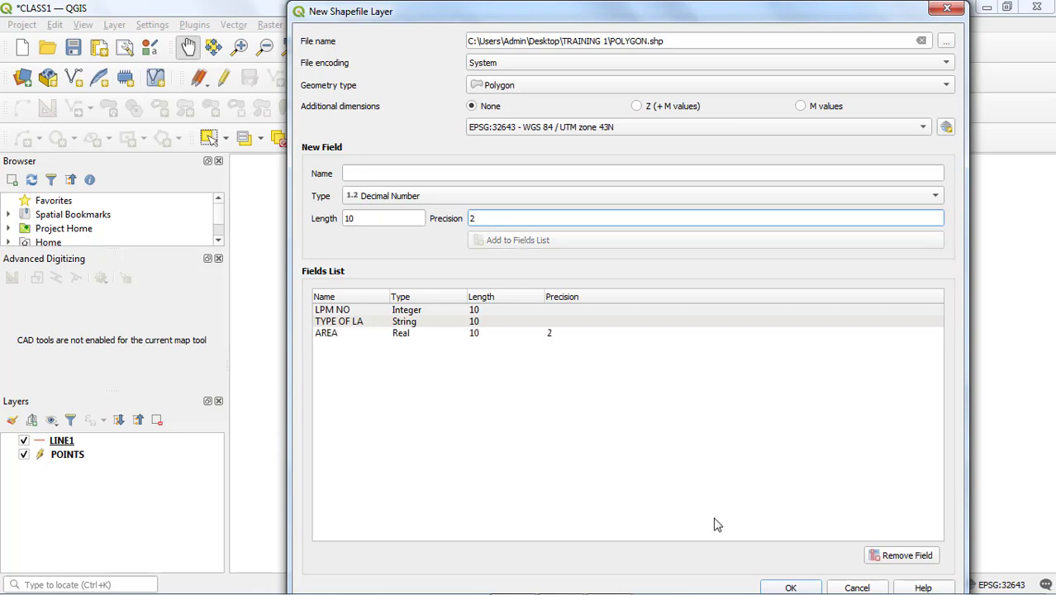
{"action": "left_click", "coordinate": [789, 584]}
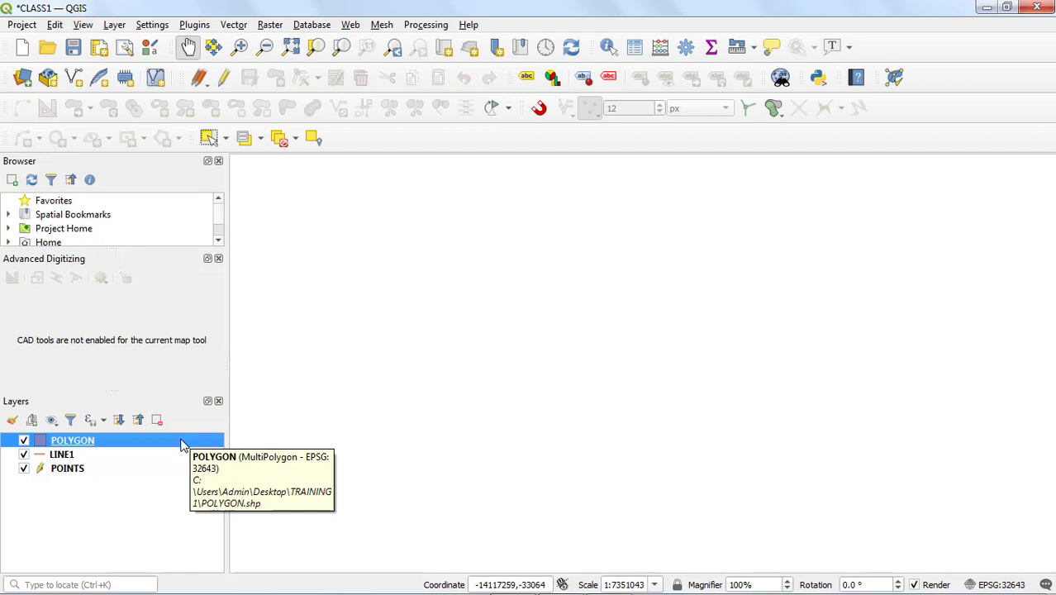
- Turn on editing for the POLYGON layer and make POINTS the active layer in edit mode
{"action": "left_click", "coordinate": [223, 83]}
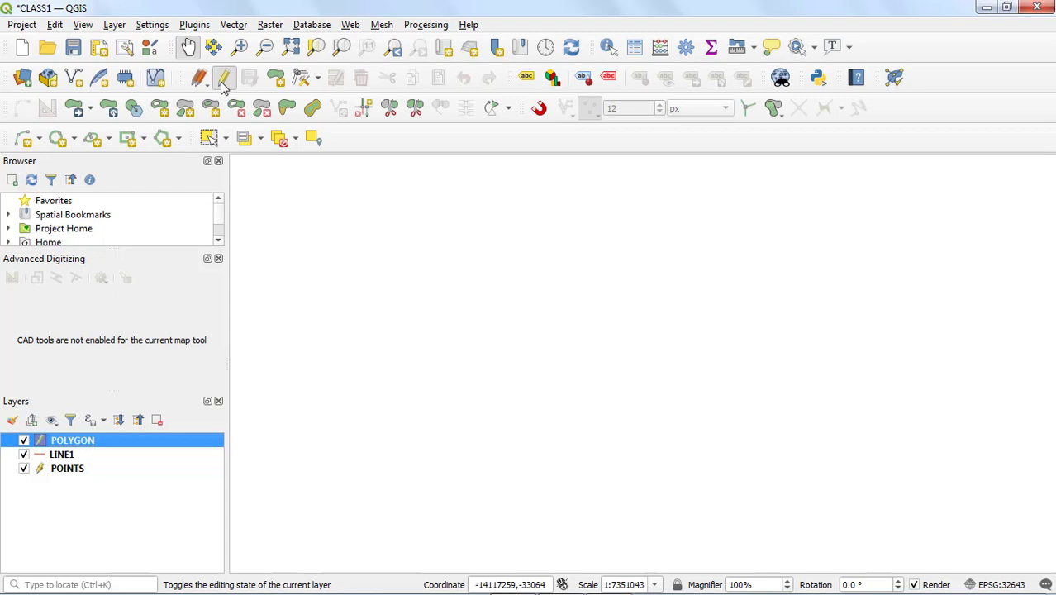
{"action": "left_click", "coordinate": [78, 468]}
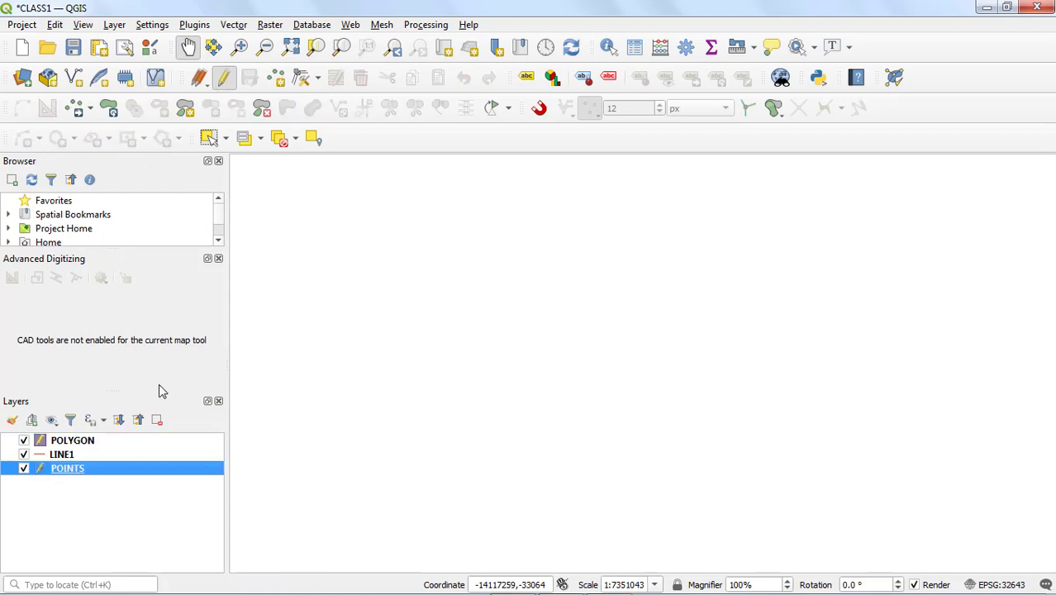
{"action": "left_click", "coordinate": [224, 80]}
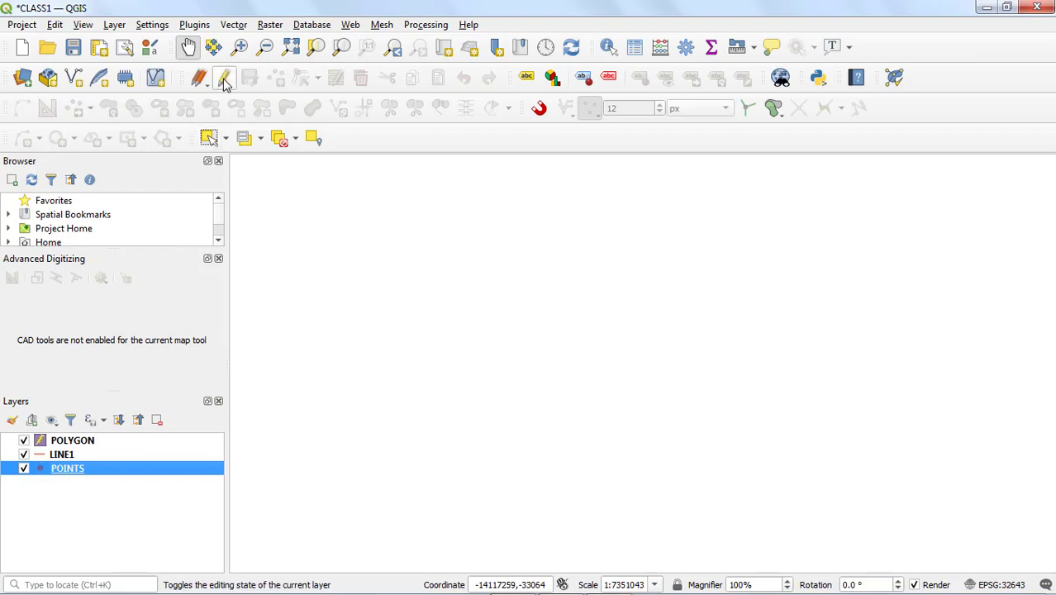
{"action": "left_click", "coordinate": [224, 80]}
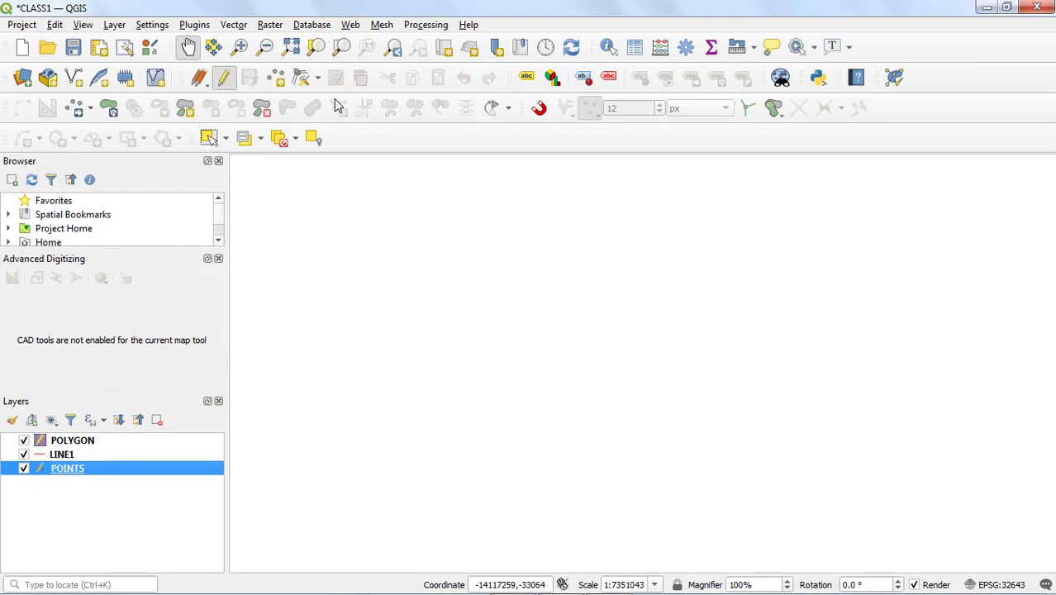
- Add a point feature to the POINTS layer at about -13450000, 194500 with STONE NUMB 1, STONE NAME OS and STONE CLAS A
{"action": "left_click", "coordinate": [276, 79]}
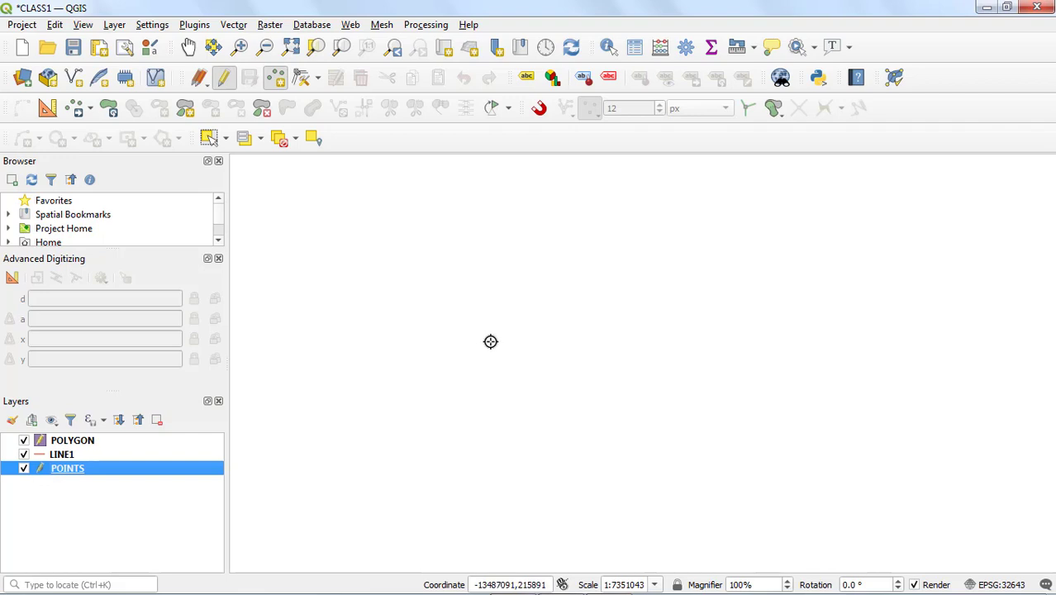
{"action": "left_click", "coordinate": [506, 351]}
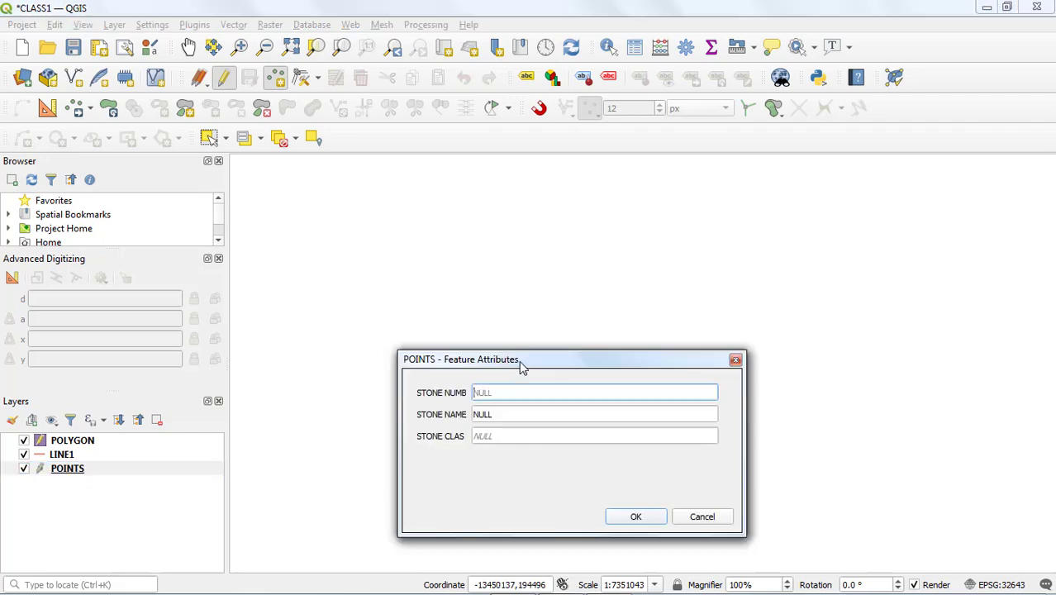
{"action": "left_click_drag", "start_coordinate": [520, 366], "coordinate": [571, 259]}
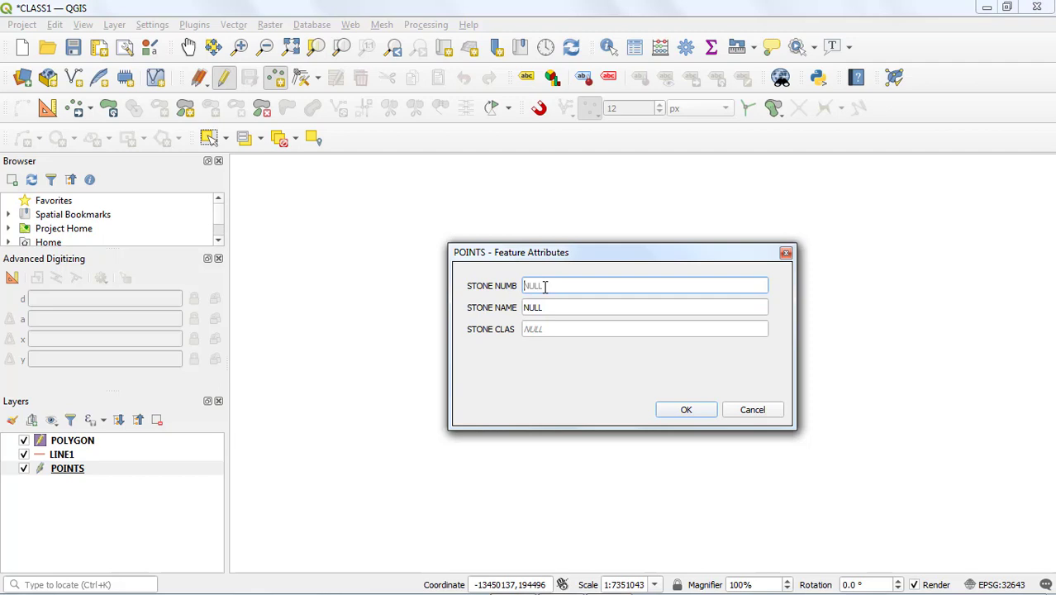
{"action": "type", "text": "1"}
{"action": "left_click", "coordinate": [539, 309]}
{"action": "type", "text": "OS"}
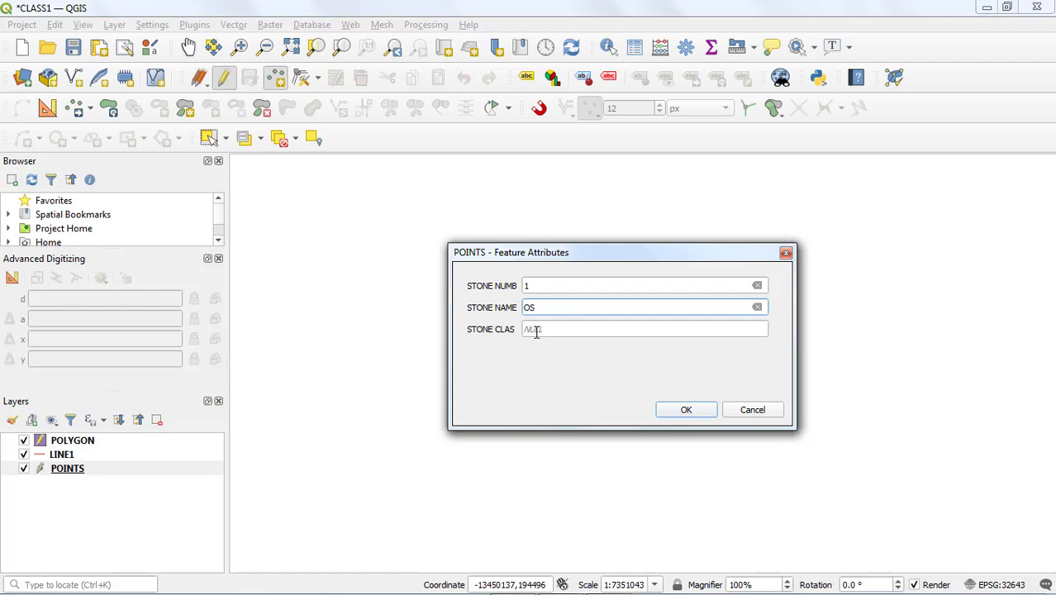
{"action": "left_click", "coordinate": [535, 330]}
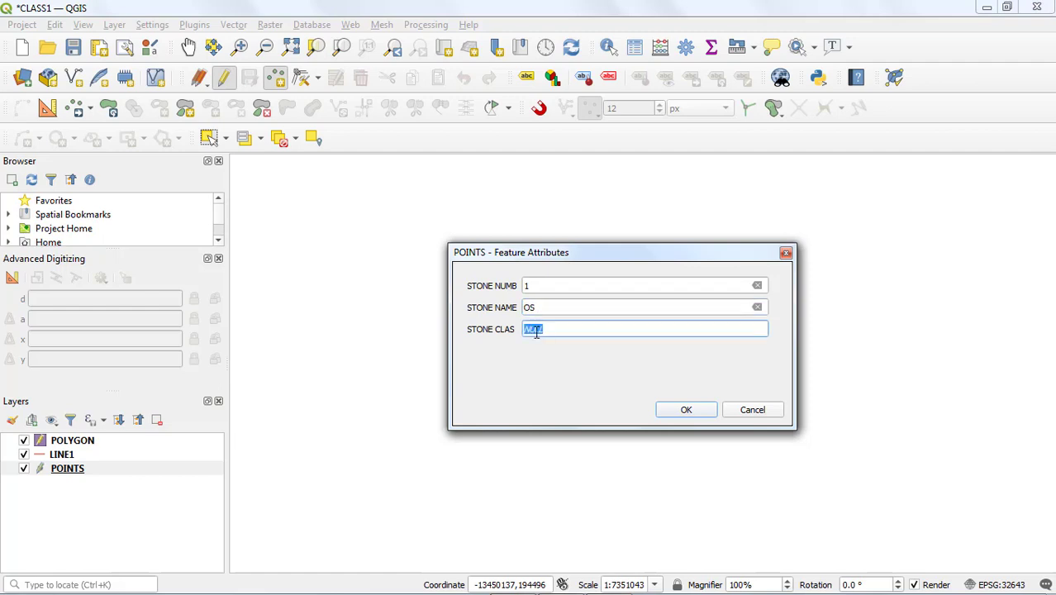
{"action": "type", "text": "A"}
{"action": "left_click", "coordinate": [668, 416]}
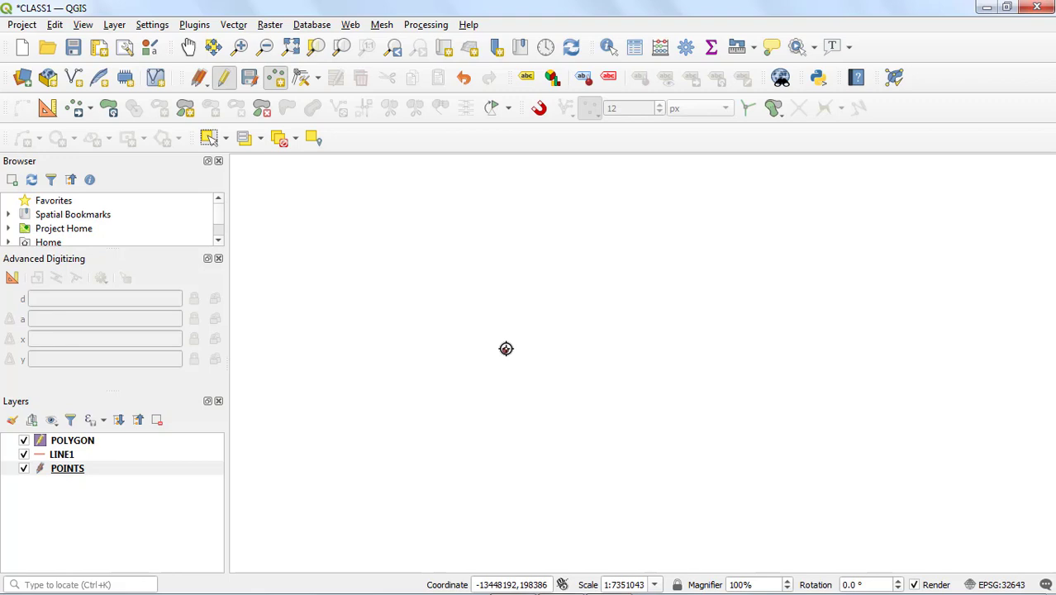
- Query the placed point with Identify Features and save the POINTS layer edits, keeping the layer in edit mode
{"action": "left_click", "coordinate": [609, 48]}
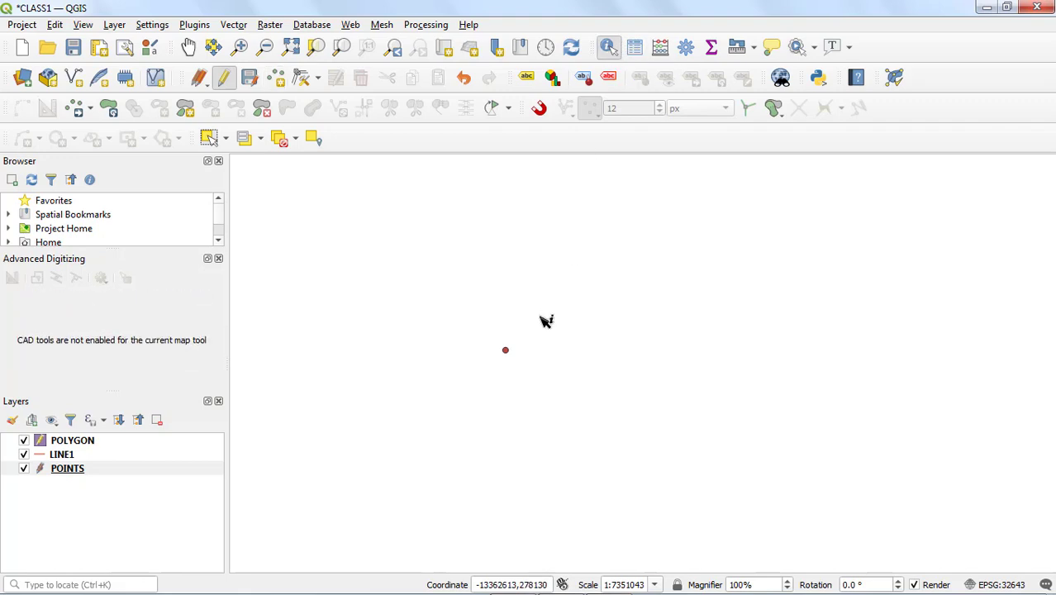
{"action": "left_click", "coordinate": [510, 355]}
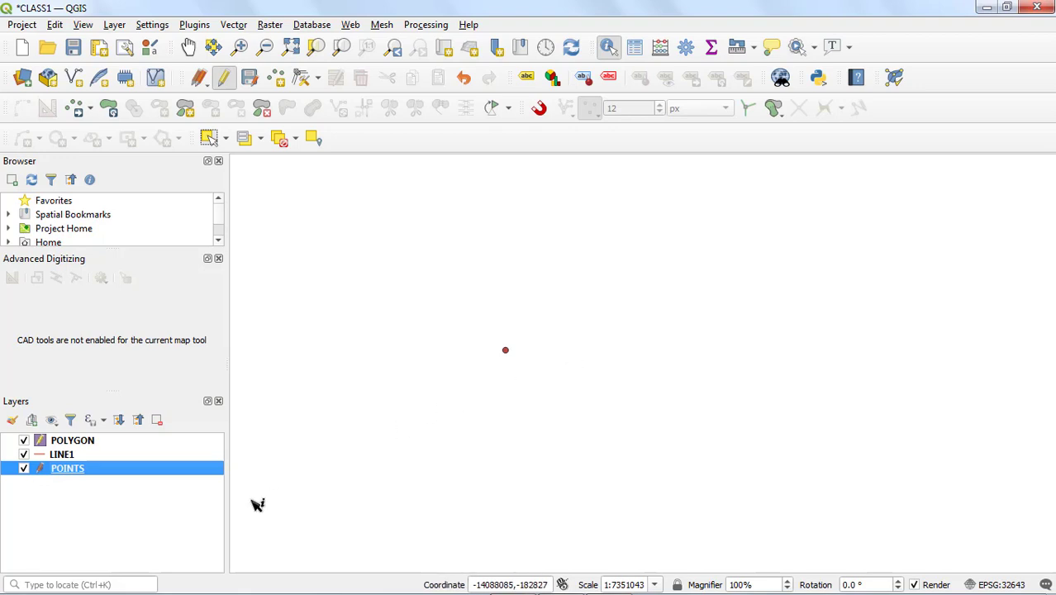
{"action": "left_click", "coordinate": [229, 83]}
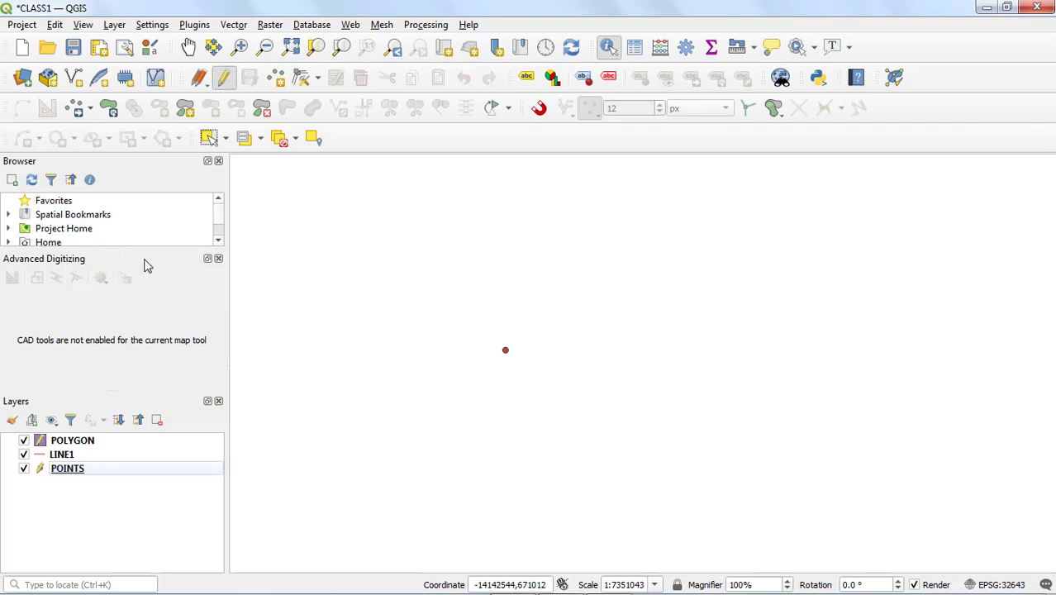
- Start a new POINTS feature with advanced digitizing enabled, and copy the easting 749733.038 from cell D1472 of the pyapili issue workbook in Excel
{"action": "left_click", "coordinate": [276, 79]}
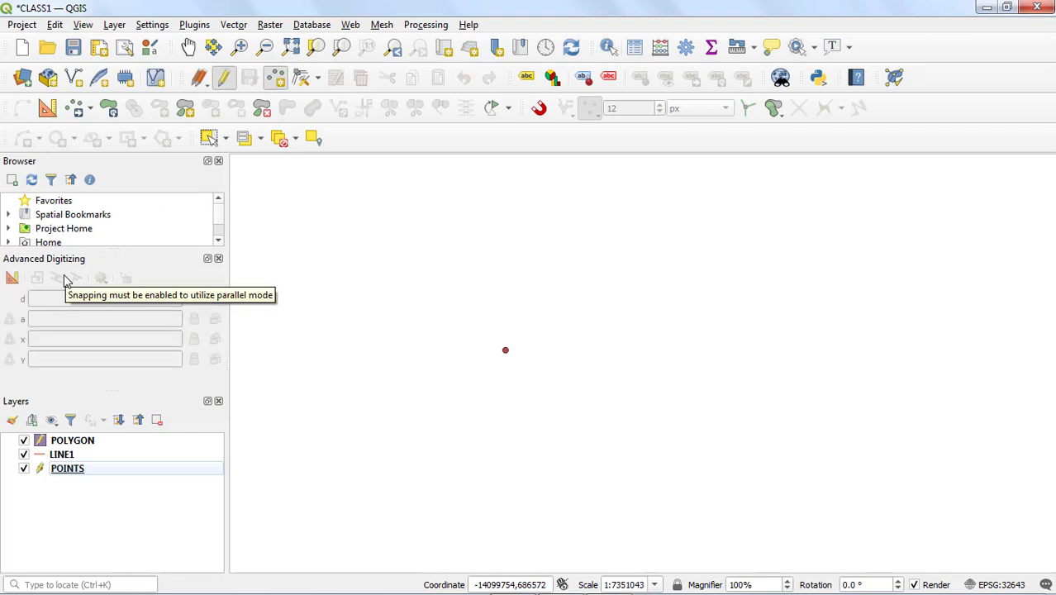
{"action": "left_click", "coordinate": [12, 280]}
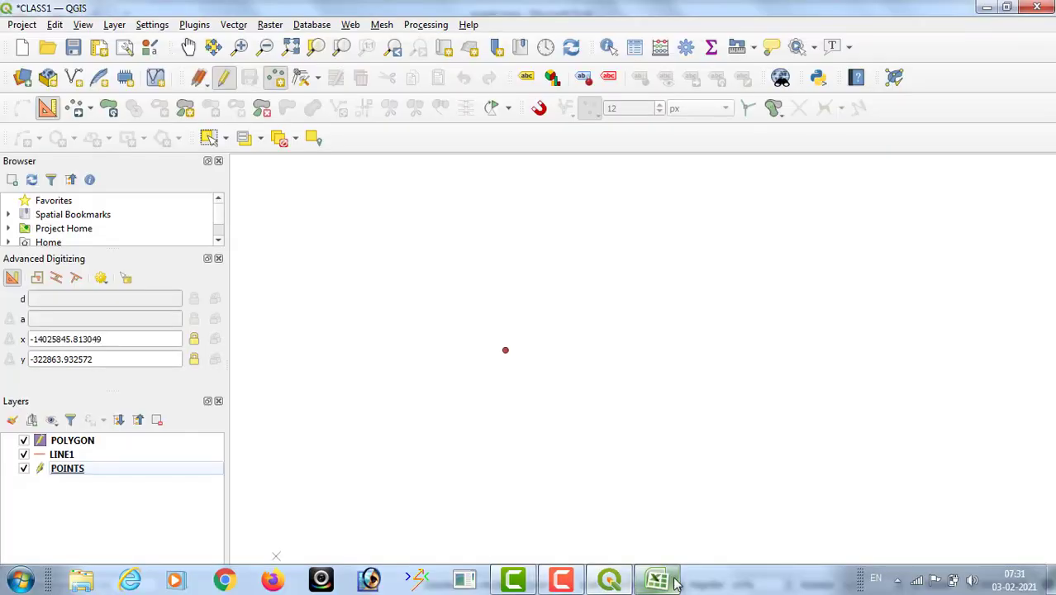
{"action": "left_click", "coordinate": [657, 579]}
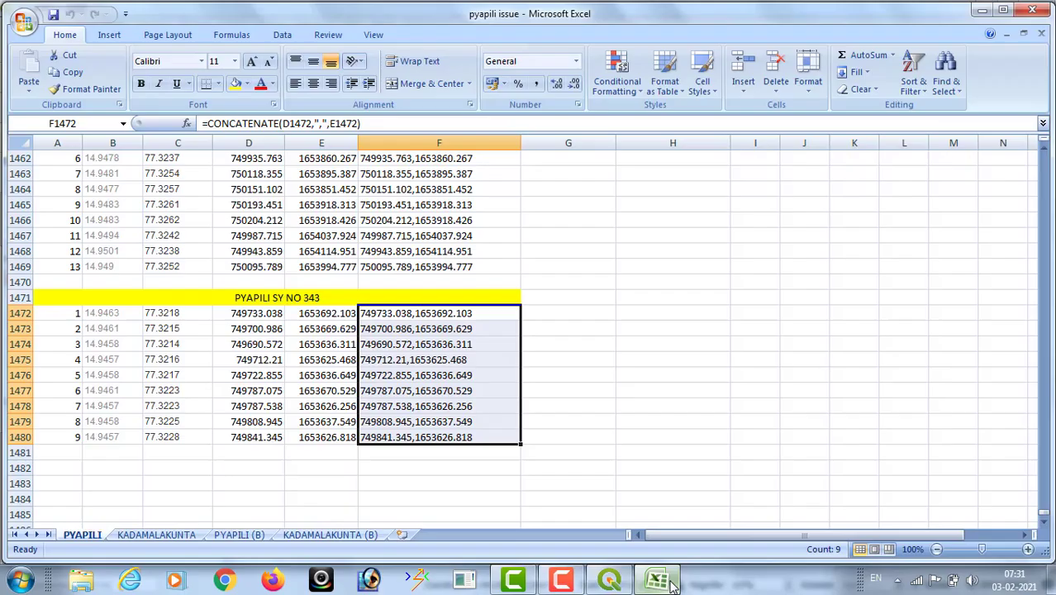
{"action": "left_click", "coordinate": [244, 315]}
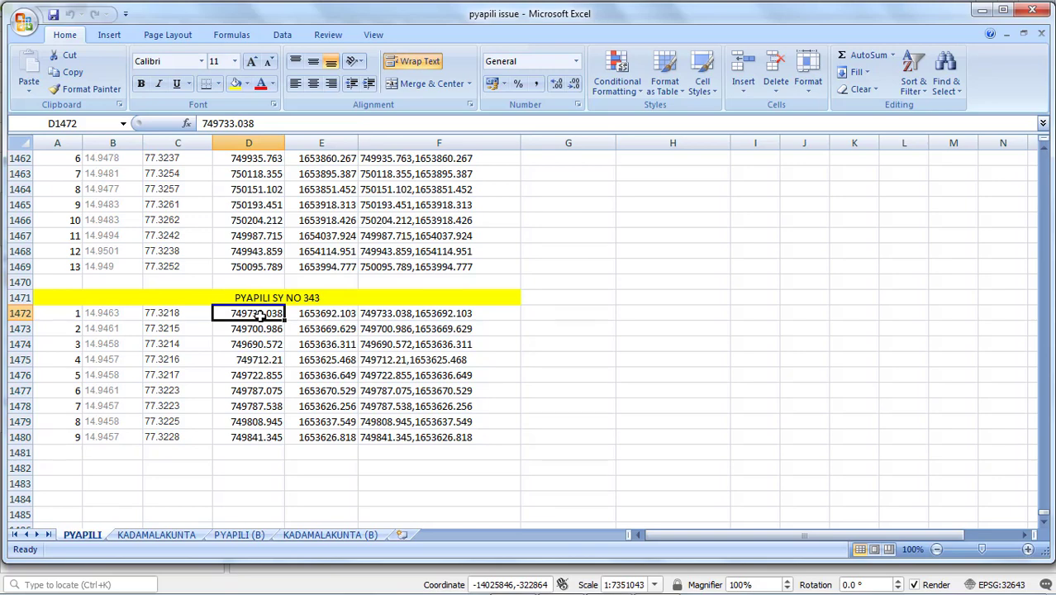
{"action": "key", "text": "ctrl+c"}
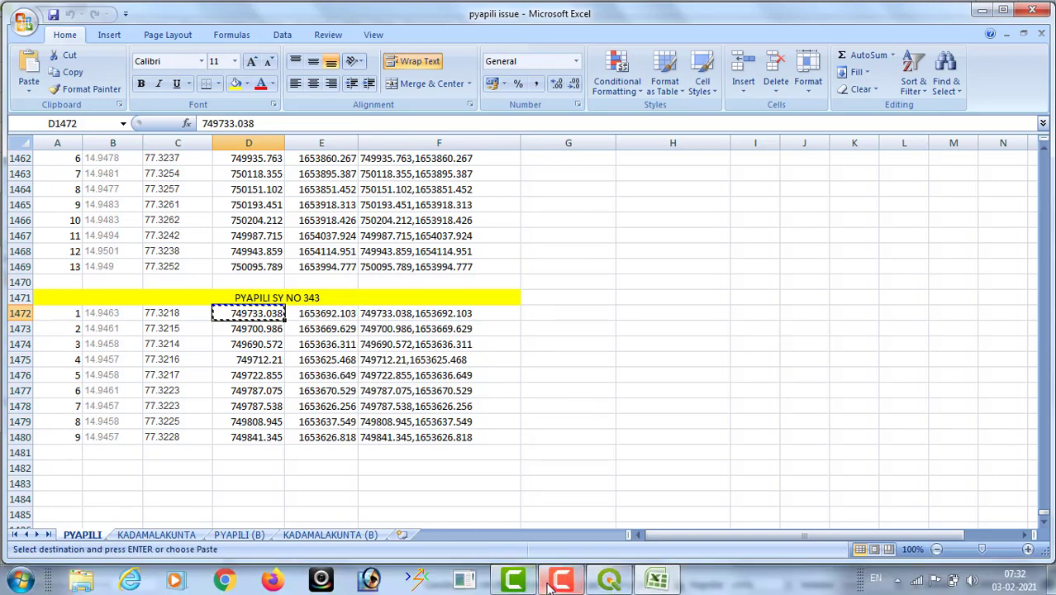
- Switch back to QGIS and lock the new point's x coordinate at 749733.038
{"action": "left_click", "coordinate": [609, 581]}
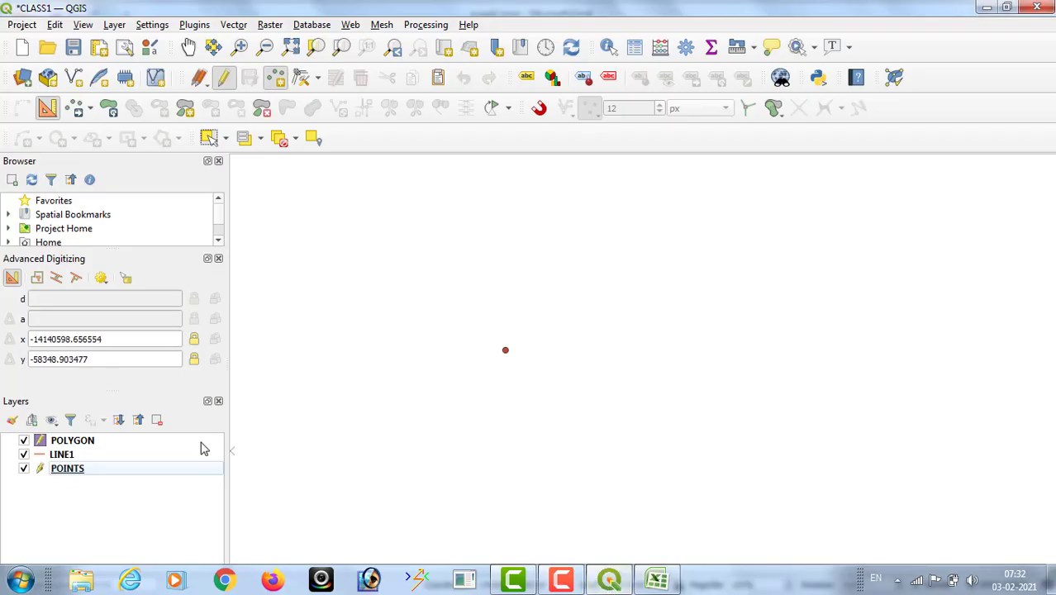
{"action": "double_click", "coordinate": [104, 339]}
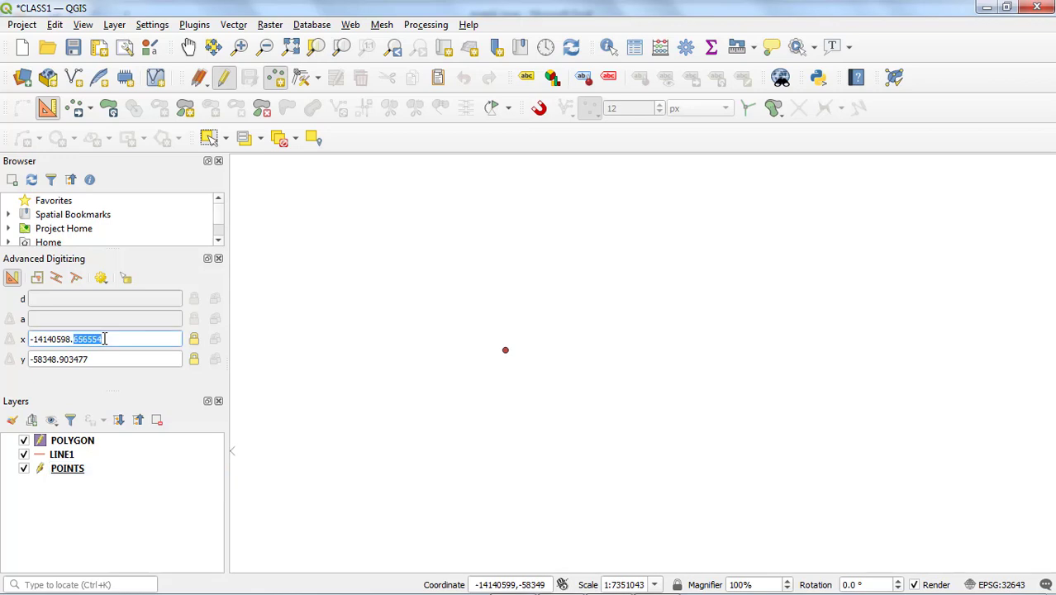
{"action": "key", "text": "BackSpace"}
{"action": "key", "text": "BackSpace"}
{"action": "key", "text": "BackSpace"}
{"action": "key", "text": "BackSpace"}
{"action": "key", "text": "BackSpace"}
{"action": "key", "text": "BackSpace"}
{"action": "key", "text": "BackSpace"}
{"action": "key", "text": "BackSpace"}
{"action": "key", "text": "BackSpace"}
{"action": "key", "text": "BackSpace"}
{"action": "key", "text": "BackSpace"}
{"action": "key", "text": "ctrl+v"}
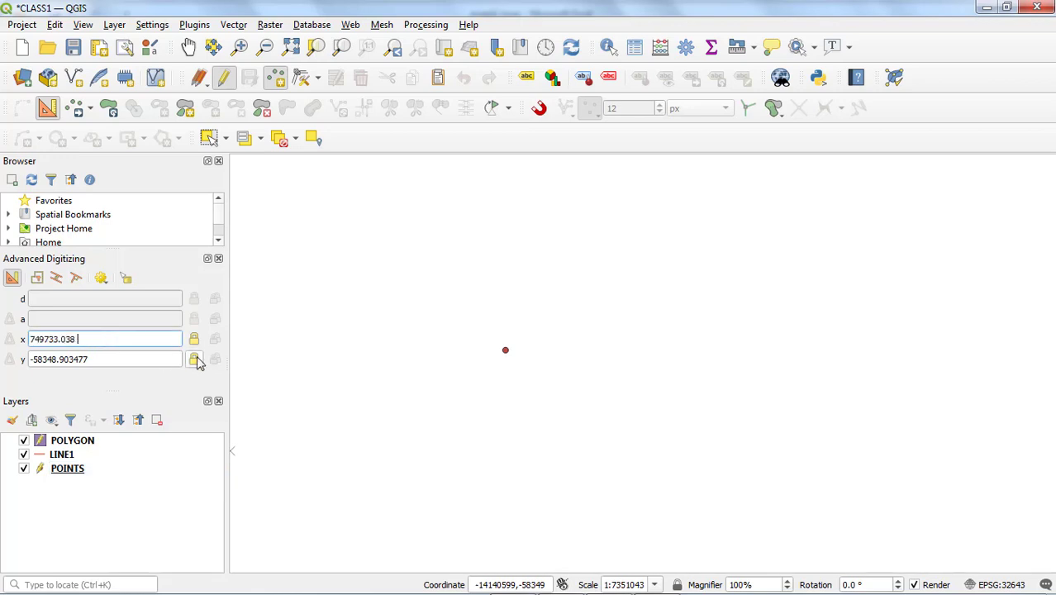
{"action": "type", "text": "000"}
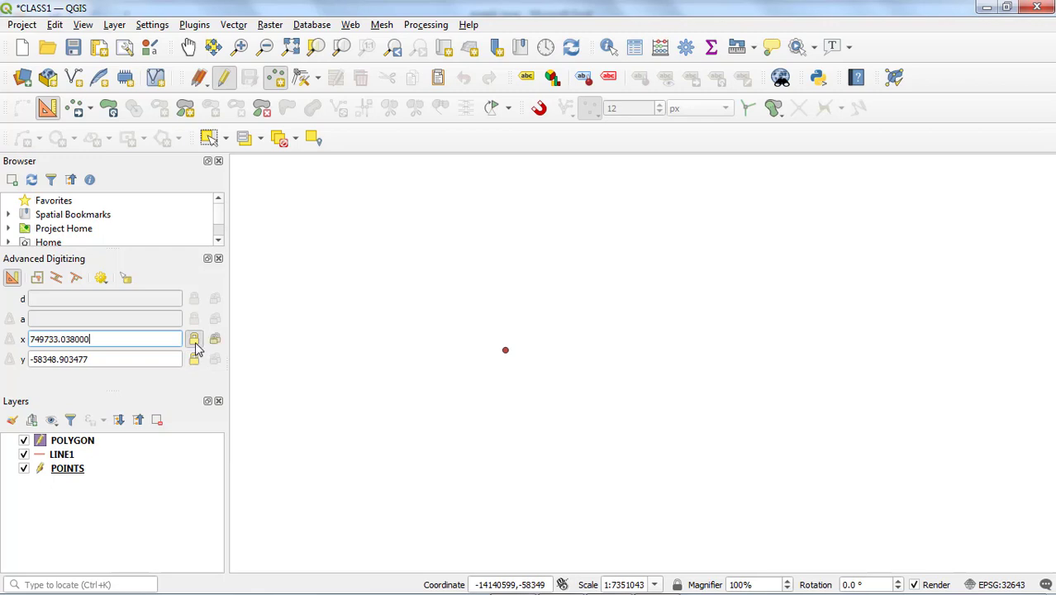
{"action": "double_click", "coordinate": [89, 364]}
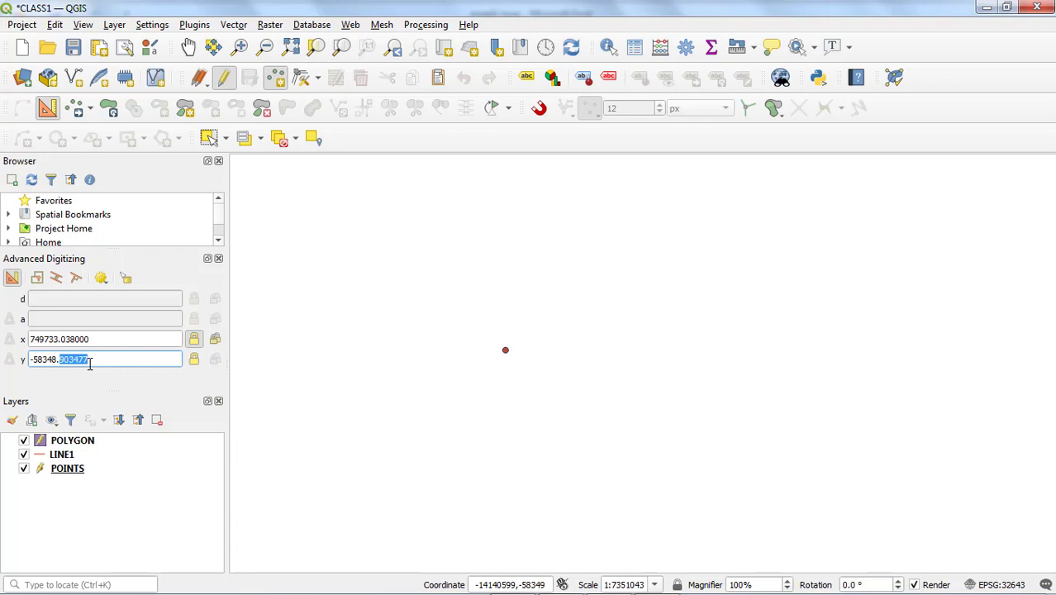
{"action": "key", "text": "BackSpace"}
{"action": "key", "text": "BackSpace"}
{"action": "key", "text": "BackSpace"}
{"action": "key", "text": "BackSpace"}
{"action": "key", "text": "BackSpace"}
{"action": "key", "text": "BackSpace"}
{"action": "key", "text": "BackSpace"}
{"action": "key", "text": "BackSpace"}
- Switch to Excel and copy the northing 1653692.103 from cell E1472
{"action": "mouse_move", "coordinate": [219, 592]}
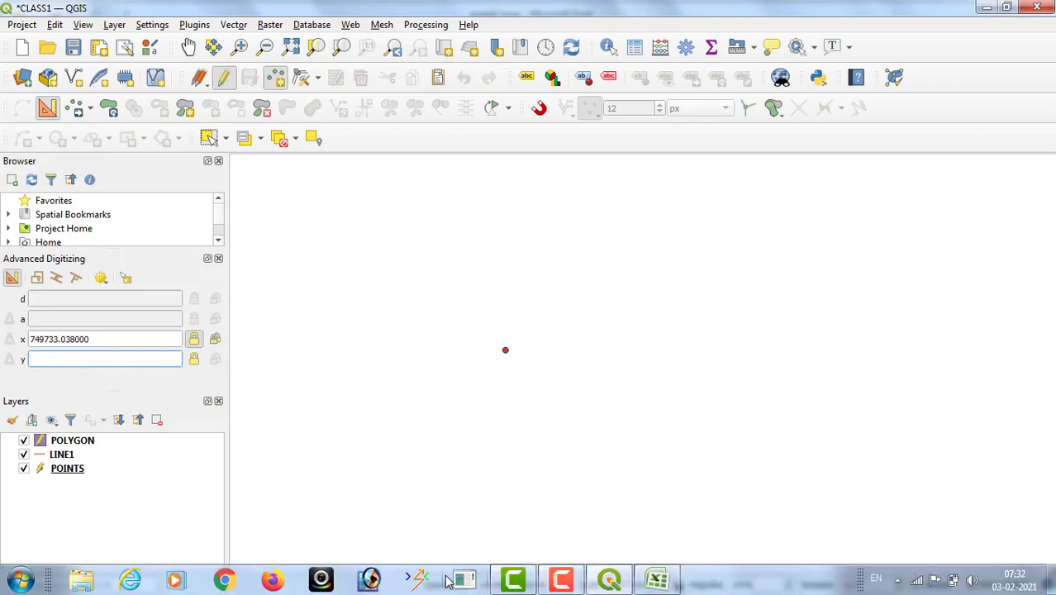
{"action": "left_click", "coordinate": [659, 581]}
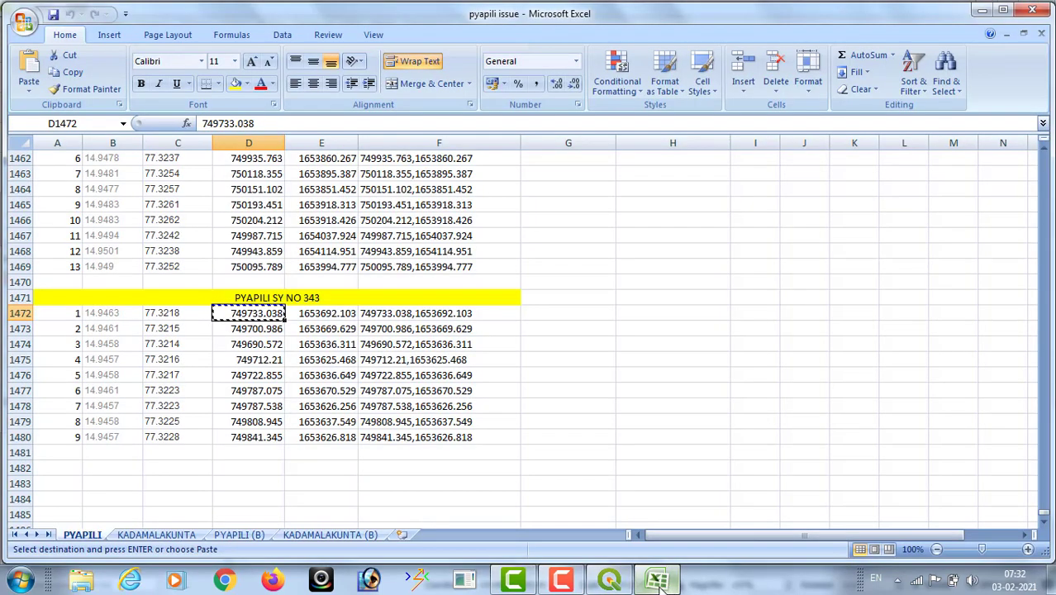
{"action": "key", "text": "Escape"}
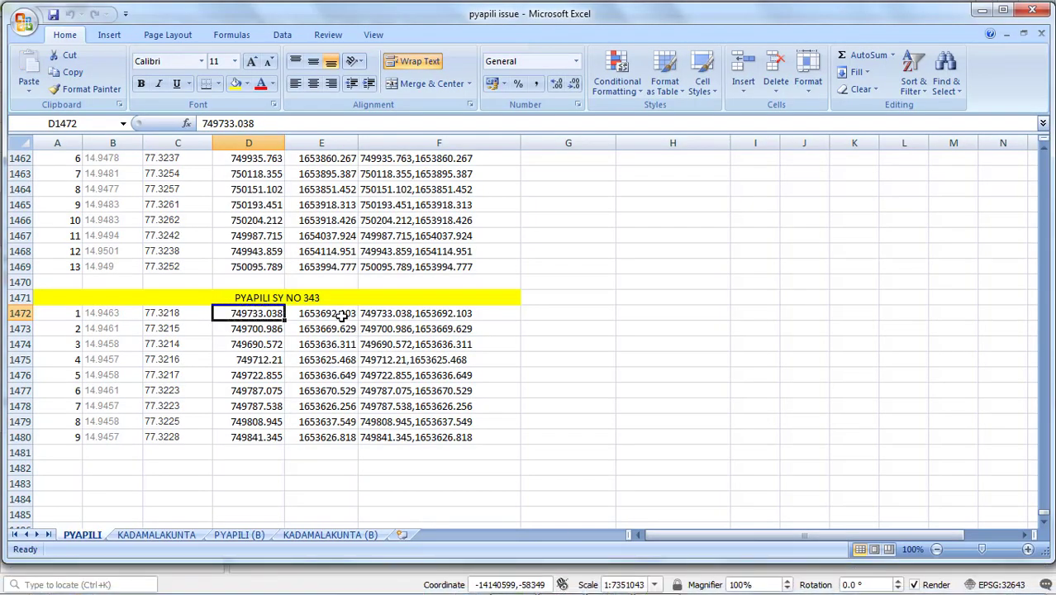
{"action": "left_click", "coordinate": [342, 316]}
{"action": "key", "text": "ctrl+c"}
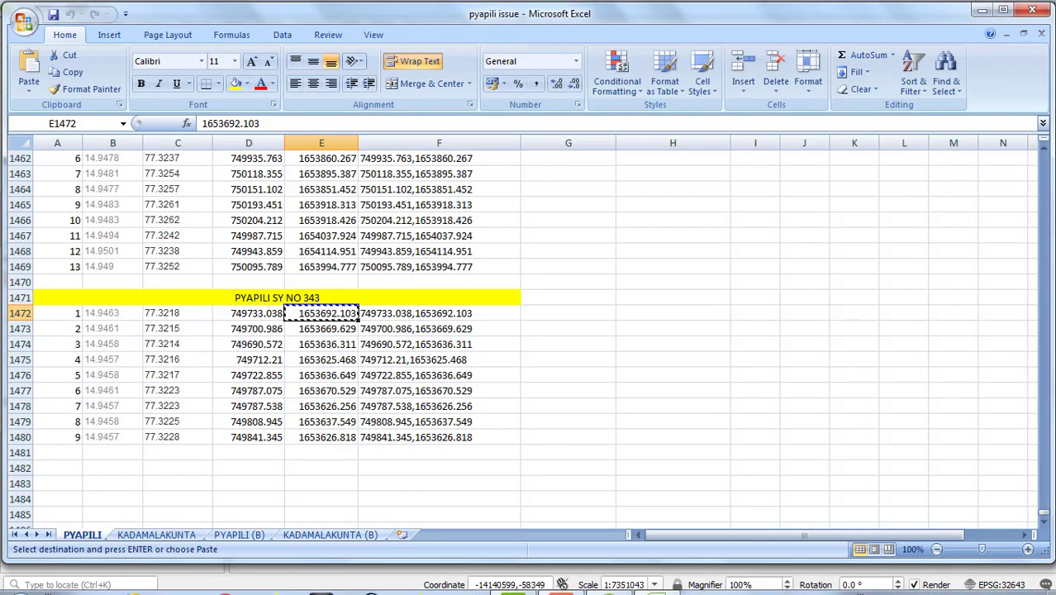
{"action": "mouse_move", "coordinate": [546, 589]}
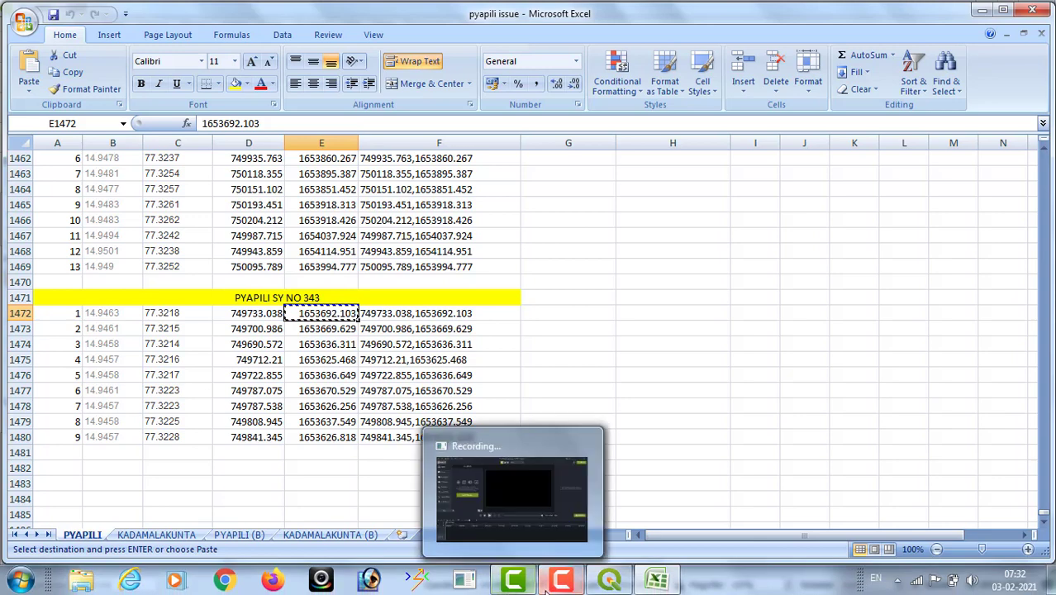
- Switch back to QGIS, lock the y coordinate at 1653692.103 and place the point at the entered coordinates
{"action": "left_click", "coordinate": [609, 580]}
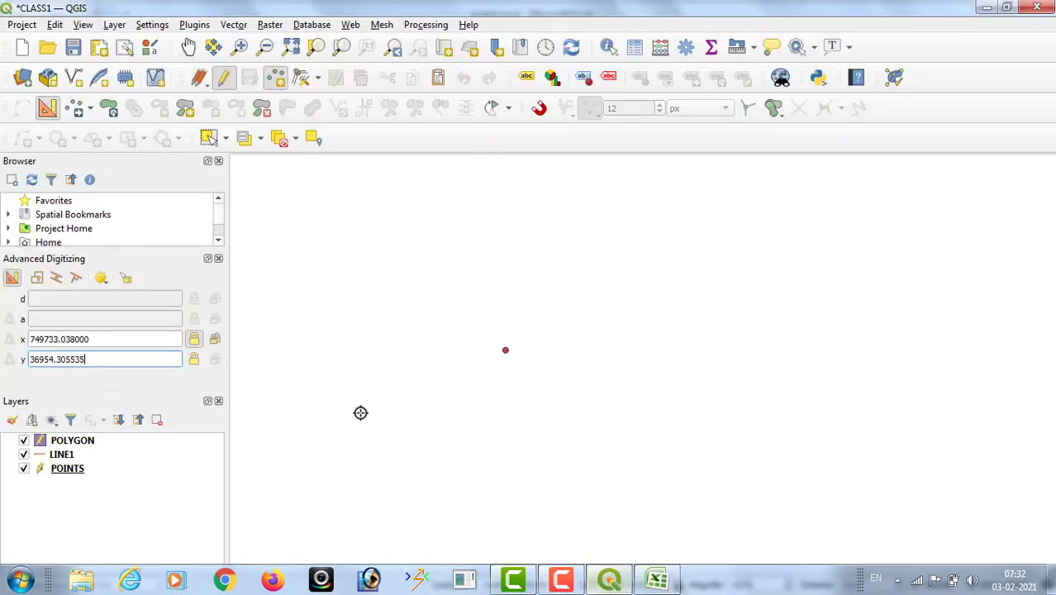
{"action": "double_click", "coordinate": [113, 362]}
{"action": "key", "text": "BackSpace"}
{"action": "key", "text": "BackSpace"}
{"action": "key", "text": "BackSpace"}
{"action": "key", "text": "BackSpace"}
{"action": "key", "text": "BackSpace"}
{"action": "key", "text": "BackSpace"}
{"action": "key", "text": "BackSpace"}
{"action": "key", "text": "BackSpace"}
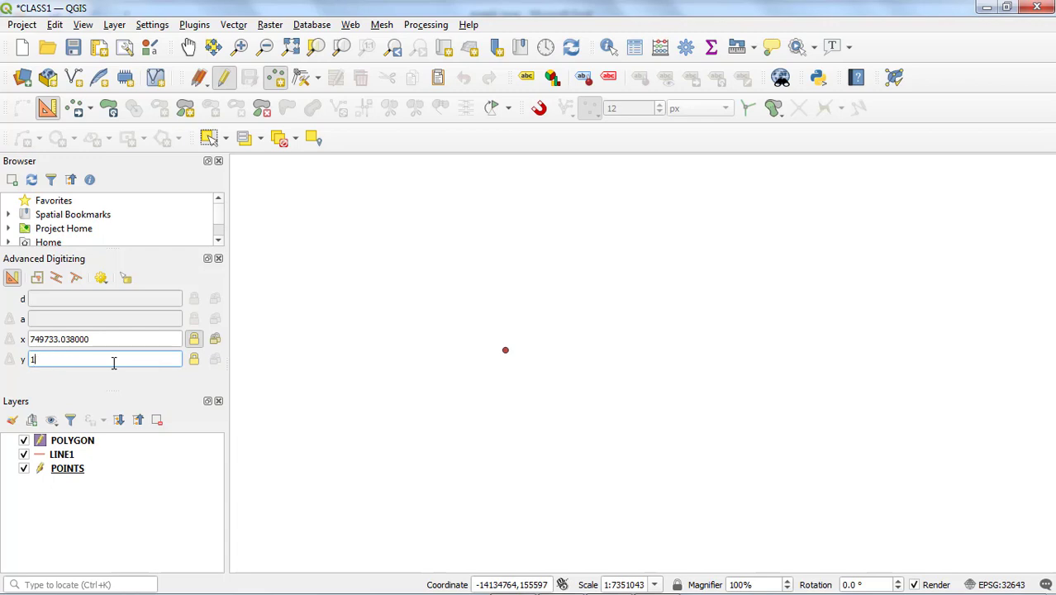
{"action": "key", "text": "ctrl+v"}
{"action": "key", "text": "Return"}
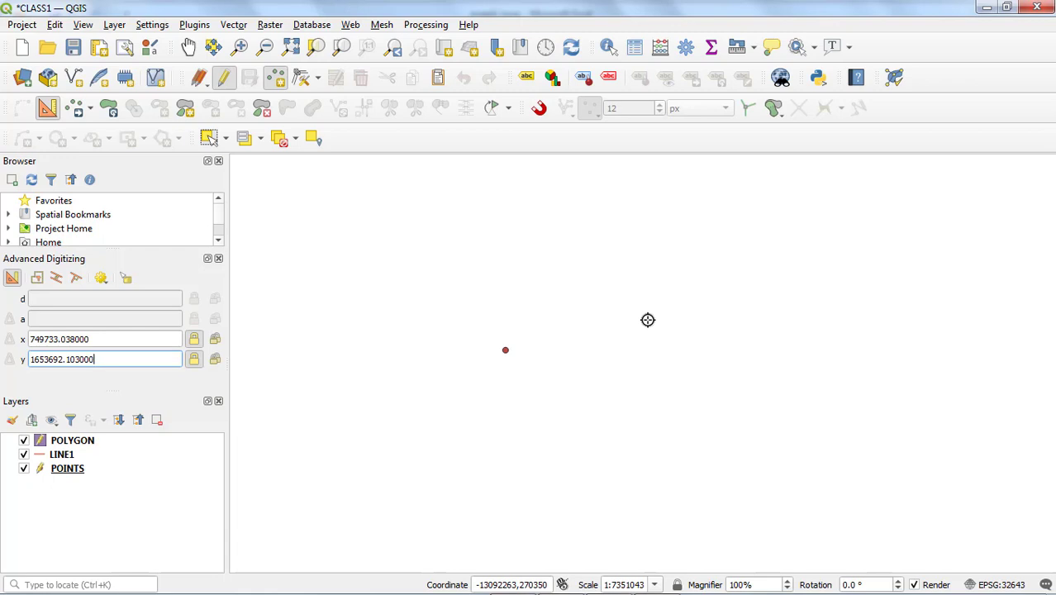
{"action": "key", "text": "Return"}
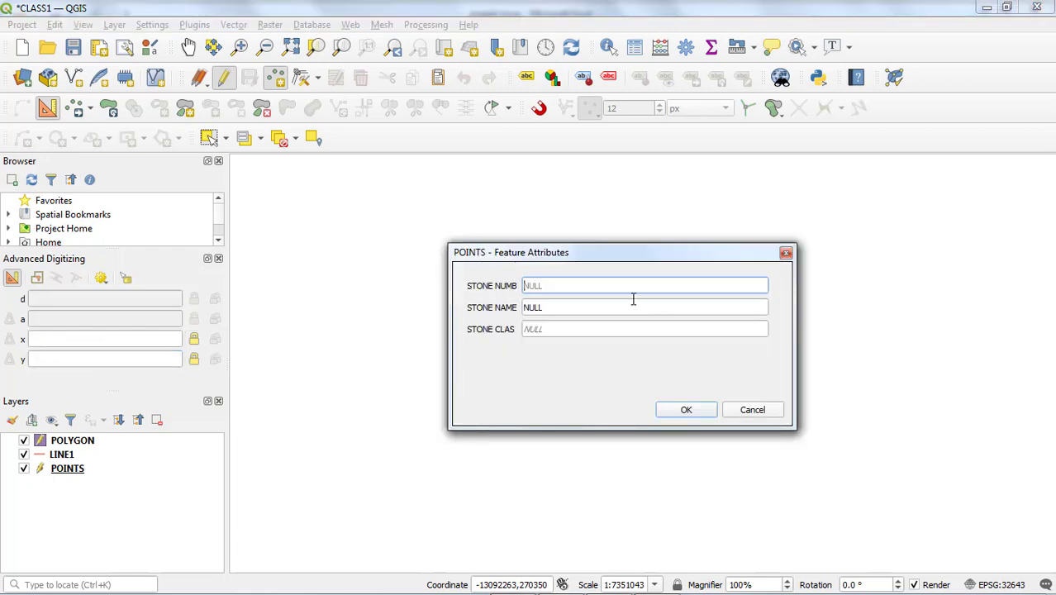
- Fill in the new point's attributes with STONE NUMB 2, STONE NAME MS and STONE CLAS B, and accept them
{"action": "left_click_drag", "start_coordinate": [616, 255], "coordinate": [641, 236]}
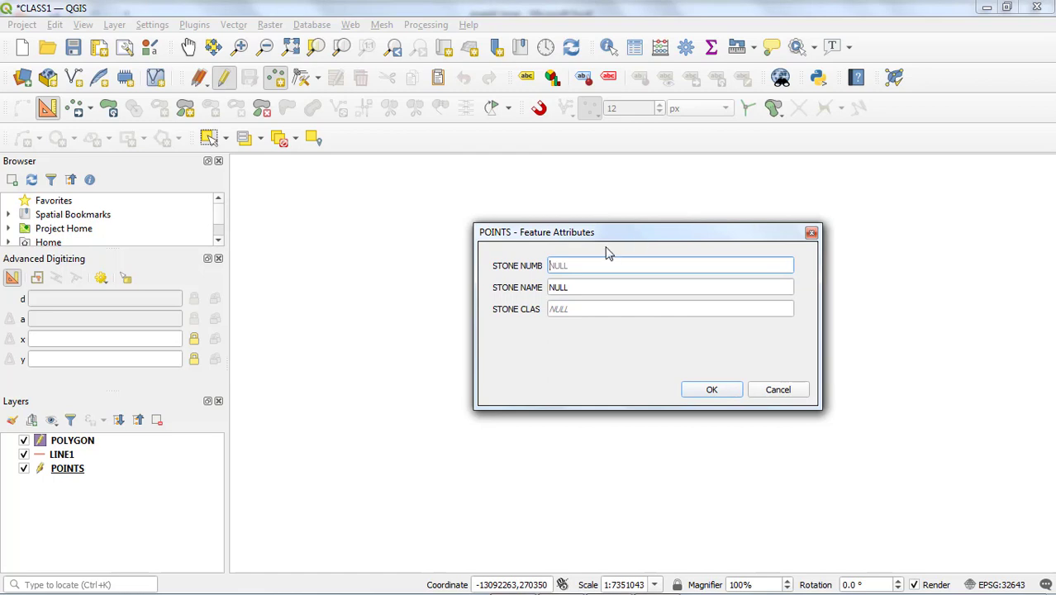
{"action": "left_click", "coordinate": [588, 264]}
{"action": "type", "text": "1"}
{"action": "left_click", "coordinate": [560, 287]}
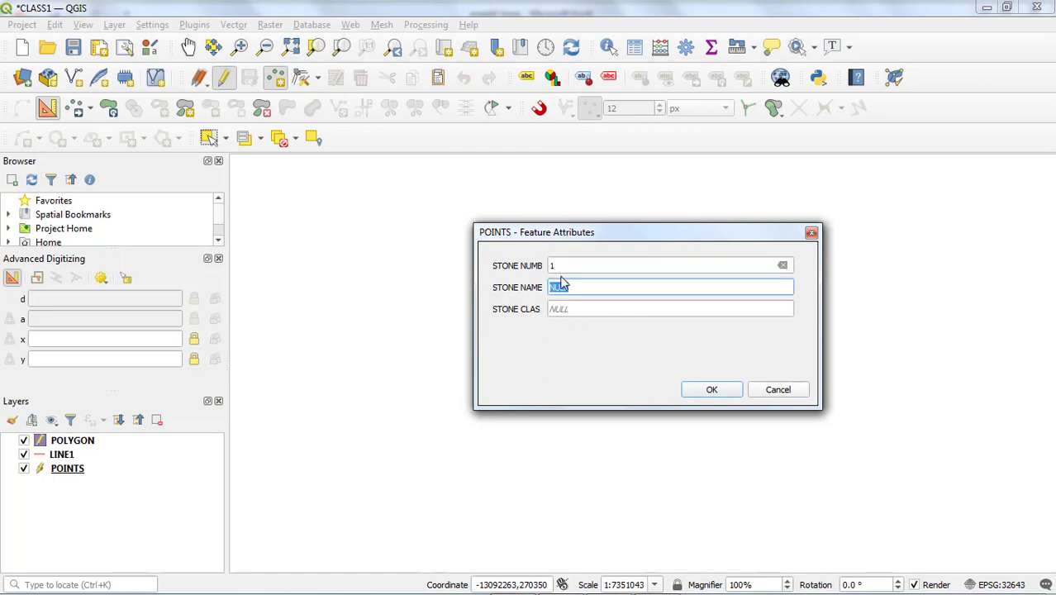
{"action": "double_click", "coordinate": [560, 273]}
{"action": "type", "text": "2"}
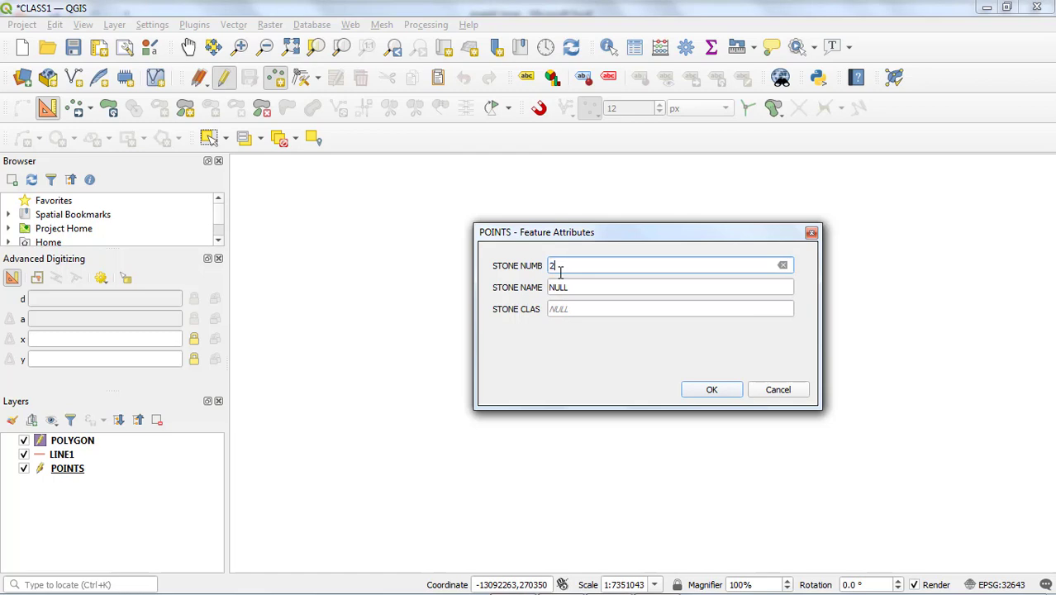
{"action": "left_click", "coordinate": [567, 290]}
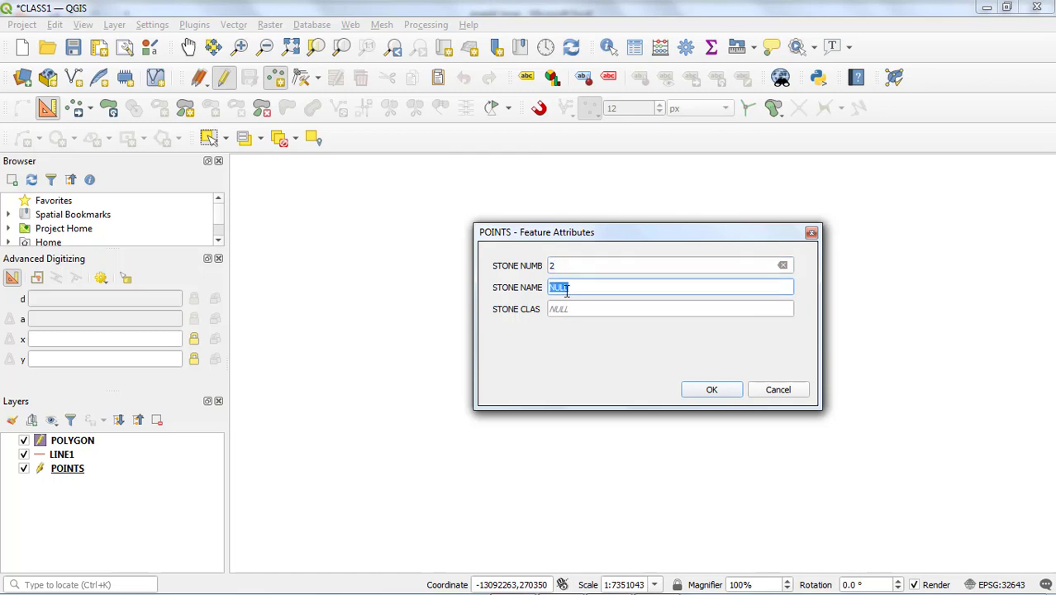
{"action": "type", "text": "MS"}
{"action": "left_click", "coordinate": [567, 309]}
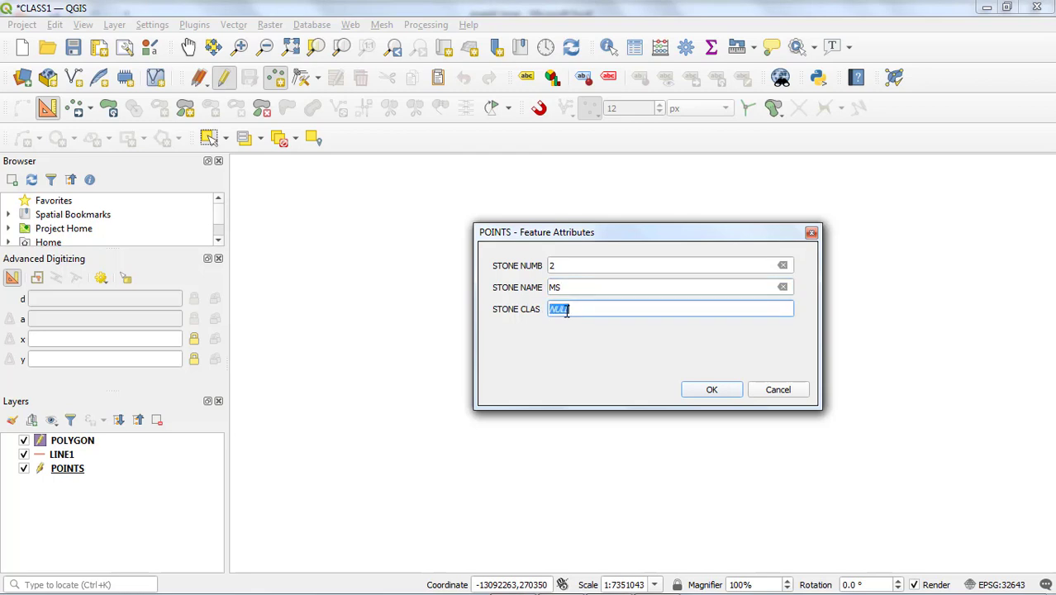
{"action": "type", "text": "B"}
{"action": "left_click", "coordinate": [723, 392]}
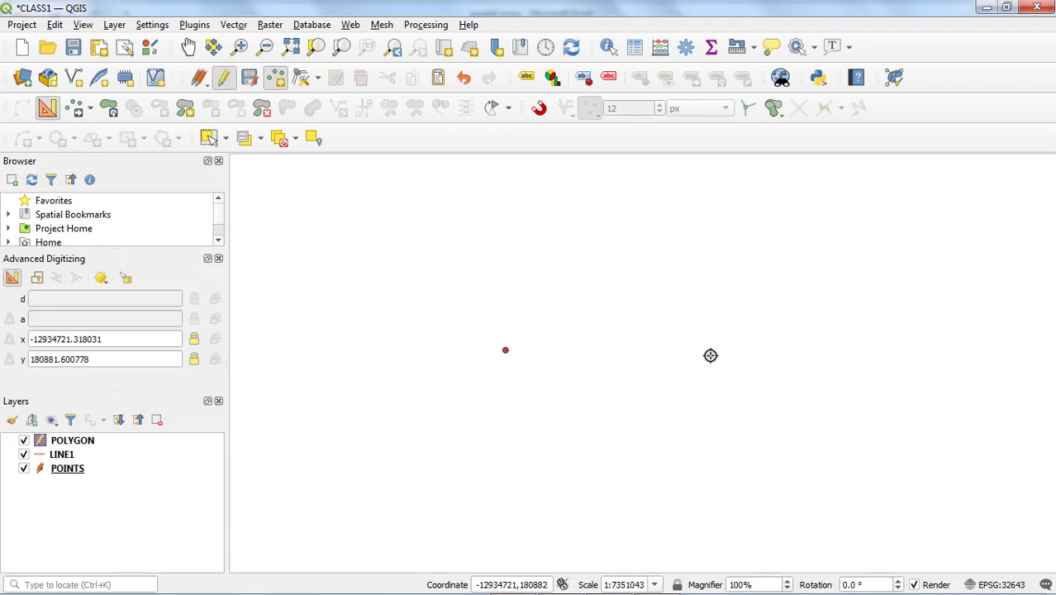
- Identify the westernmost point at full map extent, and examine its derived coordinates, actions and feature form
{"action": "left_click", "coordinate": [291, 47]}
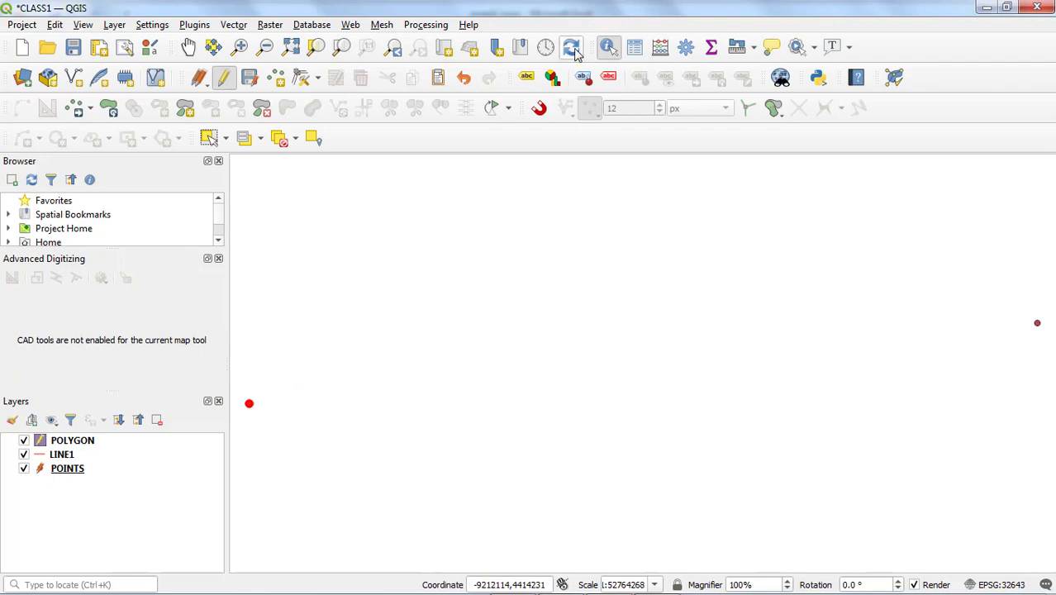
{"action": "left_click", "coordinate": [609, 49]}
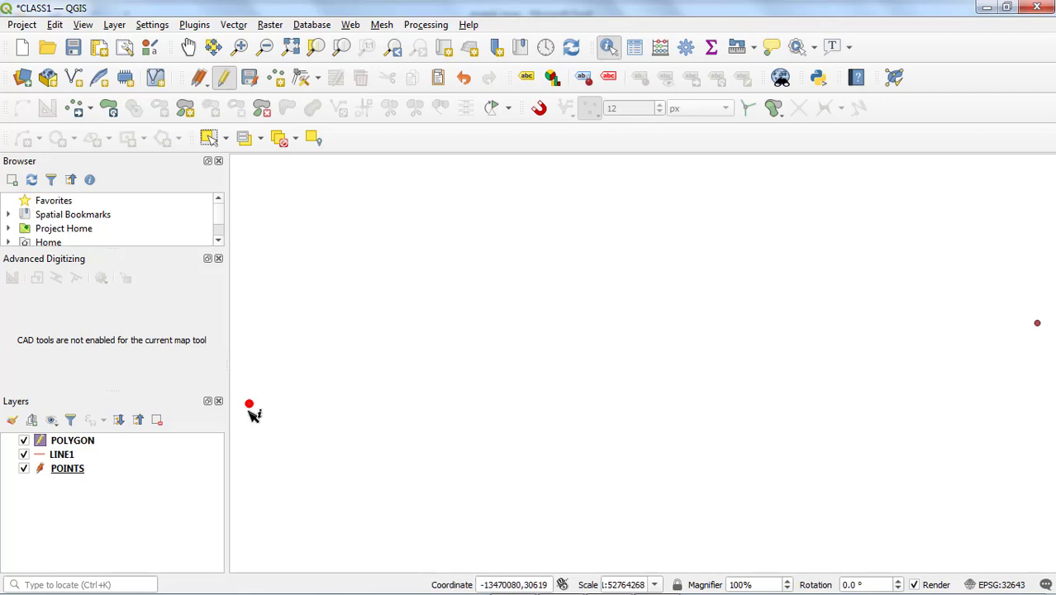
{"action": "left_click", "coordinate": [250, 406]}
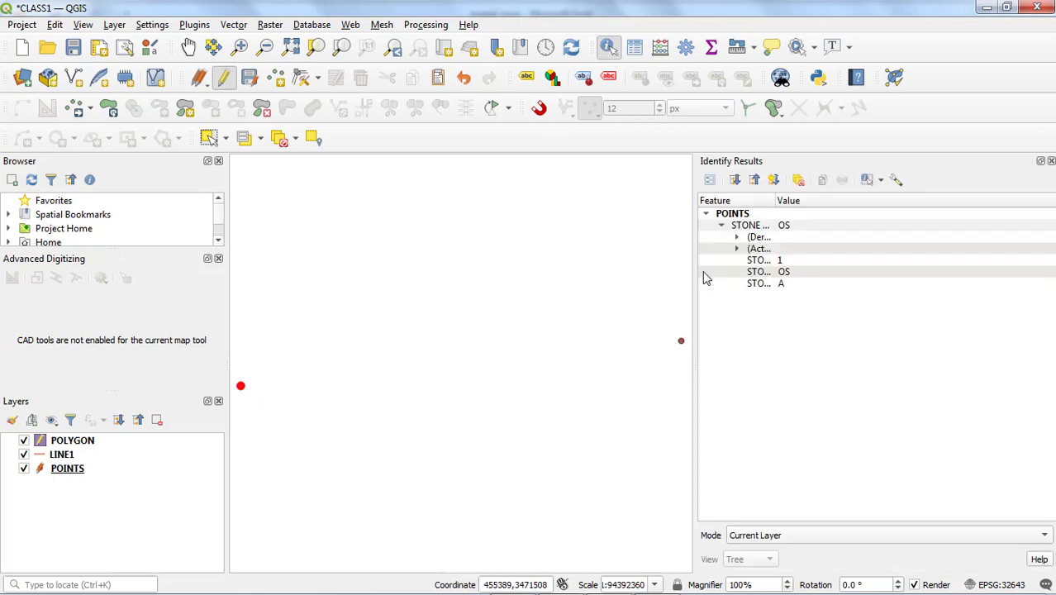
{"action": "left_click", "coordinate": [738, 238]}
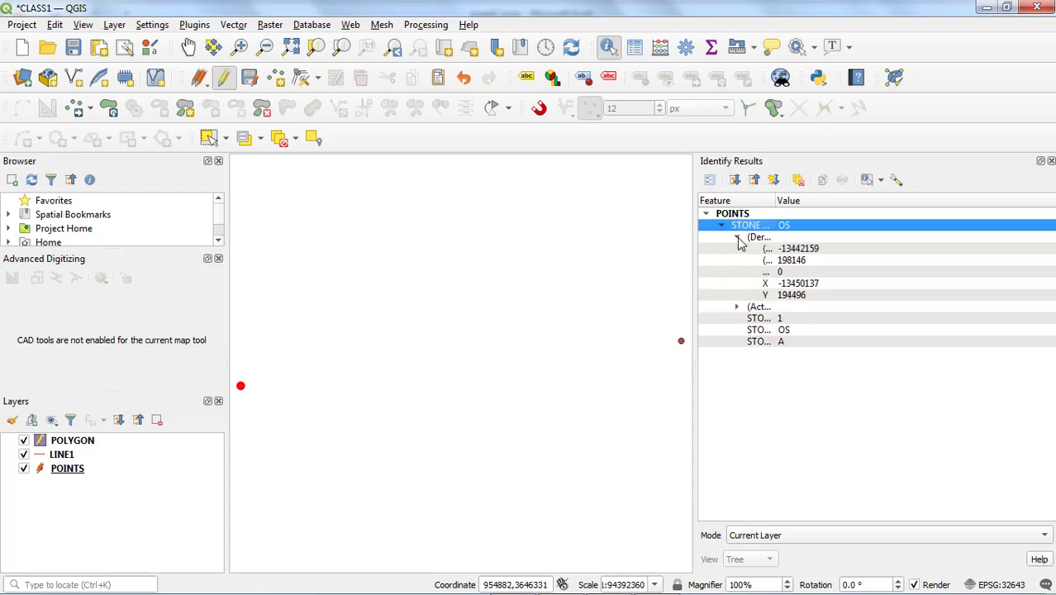
{"action": "left_click", "coordinate": [738, 307]}
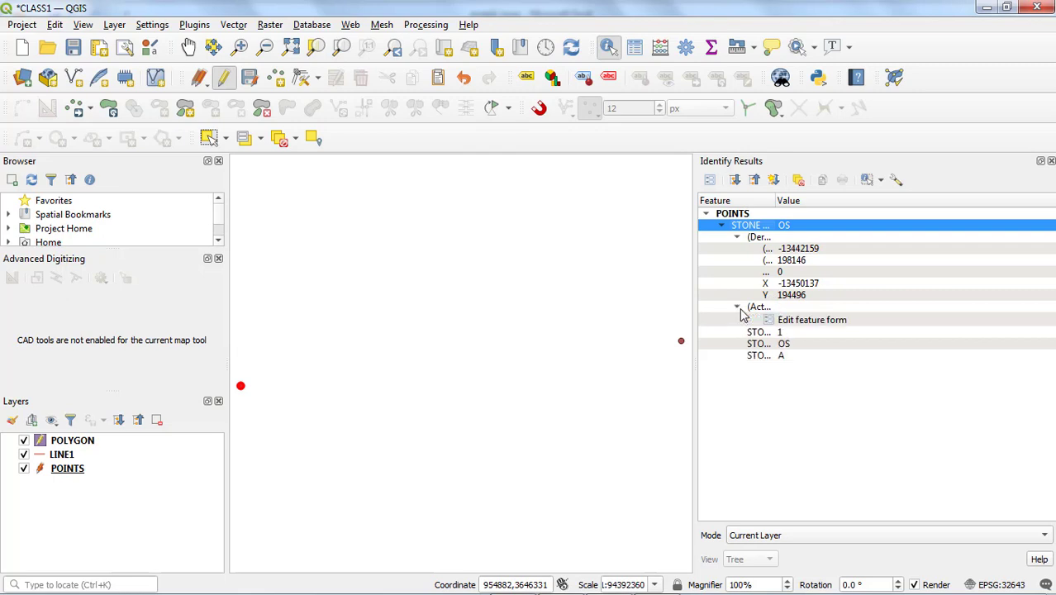
{"action": "left_click", "coordinate": [797, 323]}
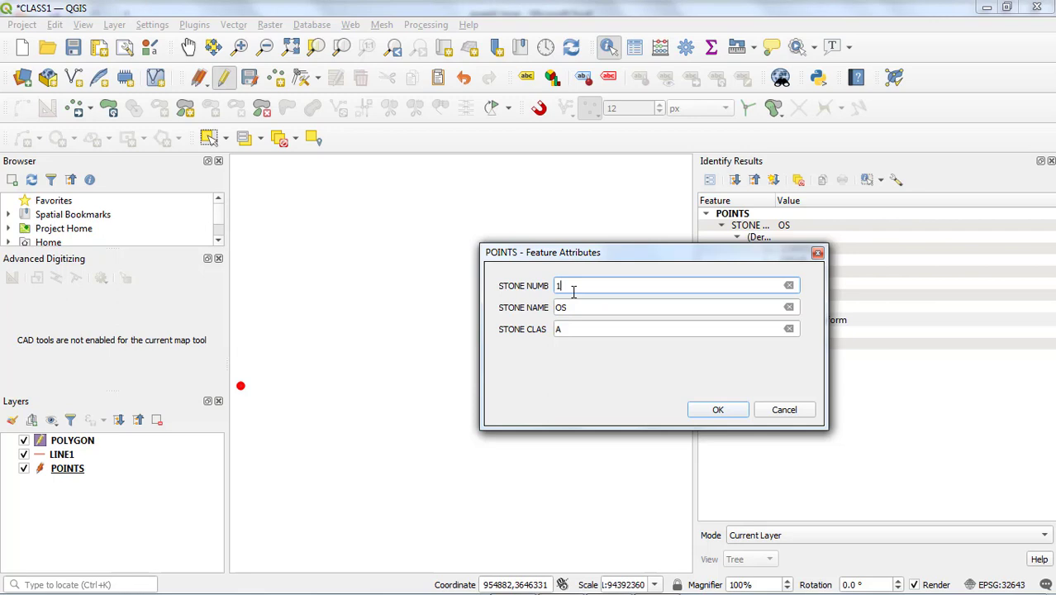
{"action": "left_click", "coordinate": [716, 413]}
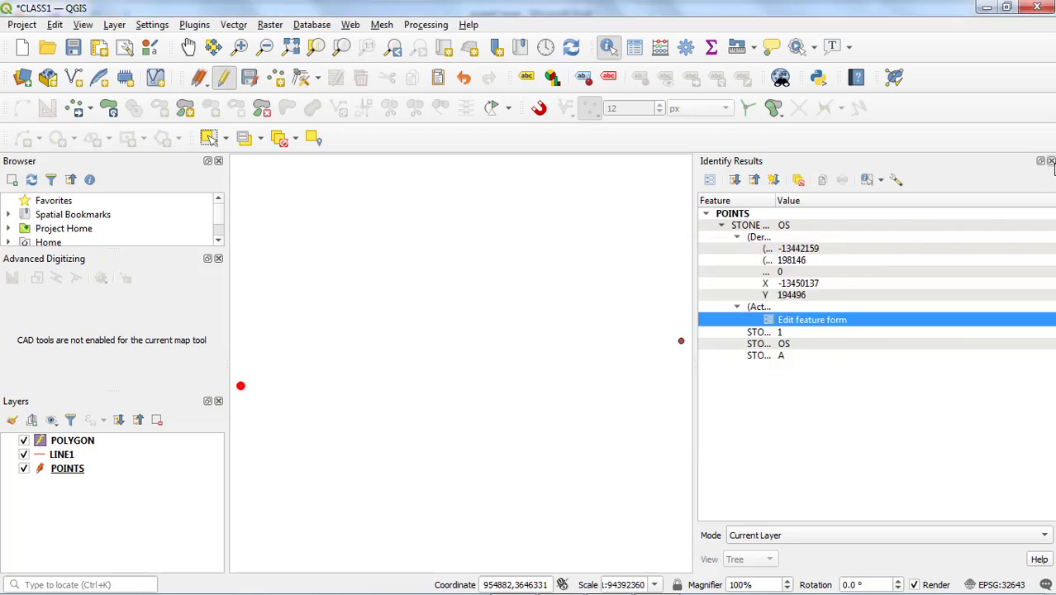
- Close the identify results, put the LINE1 layer into edit mode and start adding a line feature
{"action": "left_click", "coordinate": [1051, 161]}
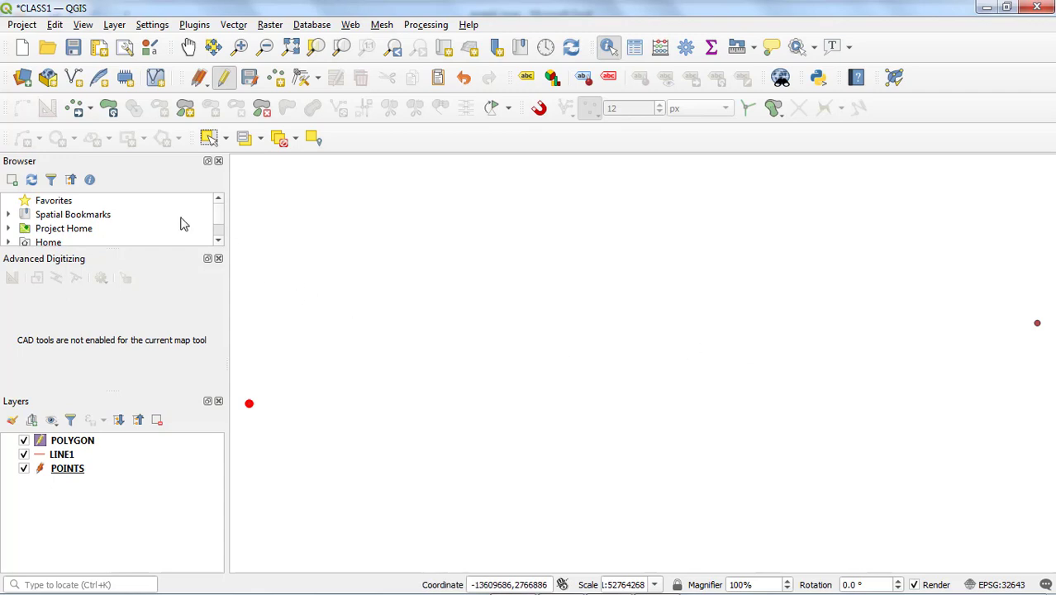
{"action": "scroll", "coordinate": [218, 228], "scroll_direction": "down", "scroll_amount": 3}
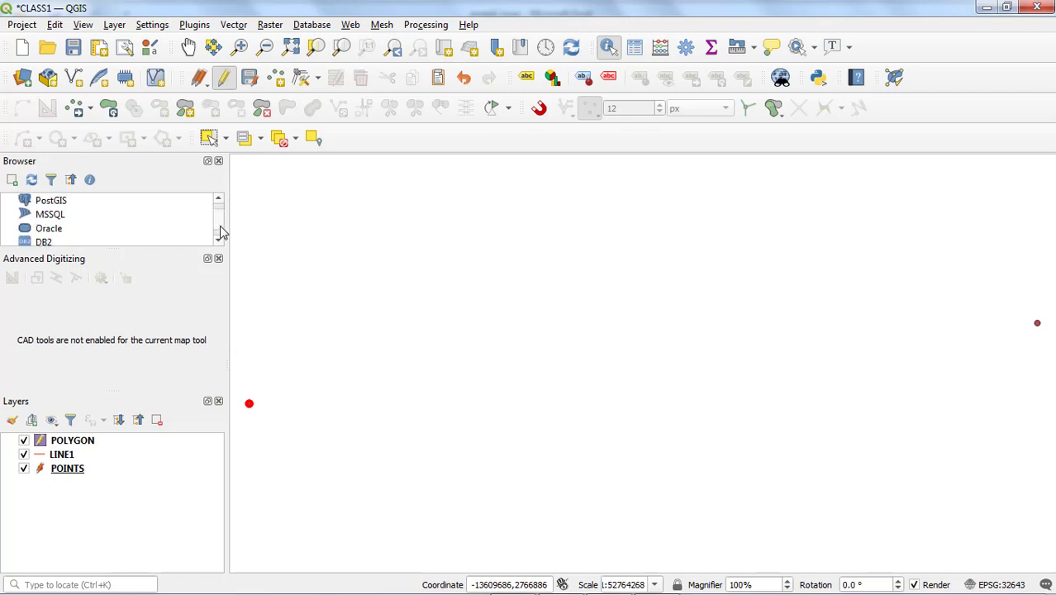
{"action": "scroll", "coordinate": [221, 222], "scroll_direction": "up", "scroll_amount": 3}
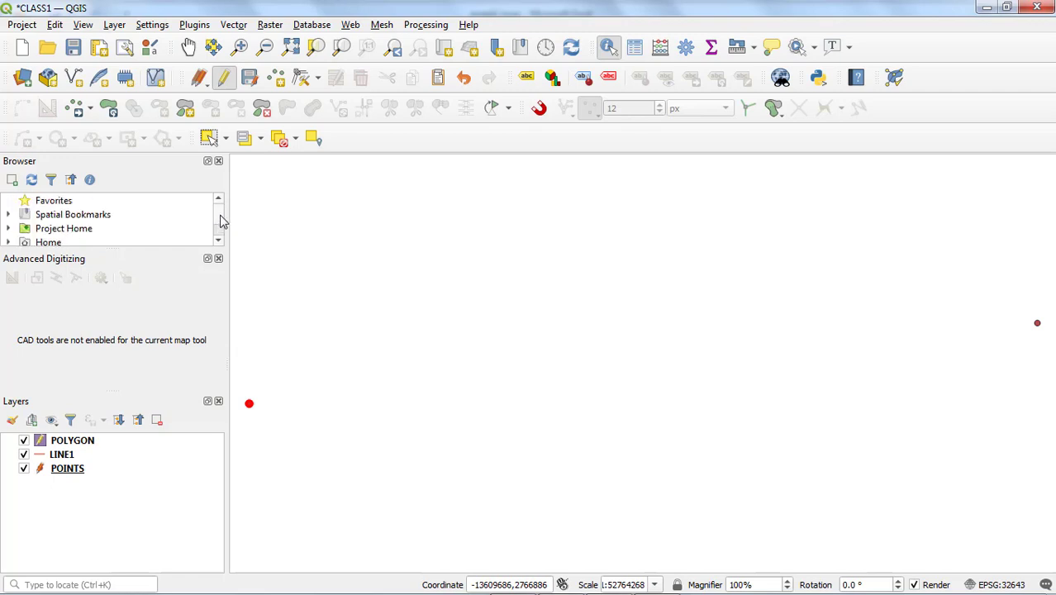
{"action": "left_click", "coordinate": [63, 456]}
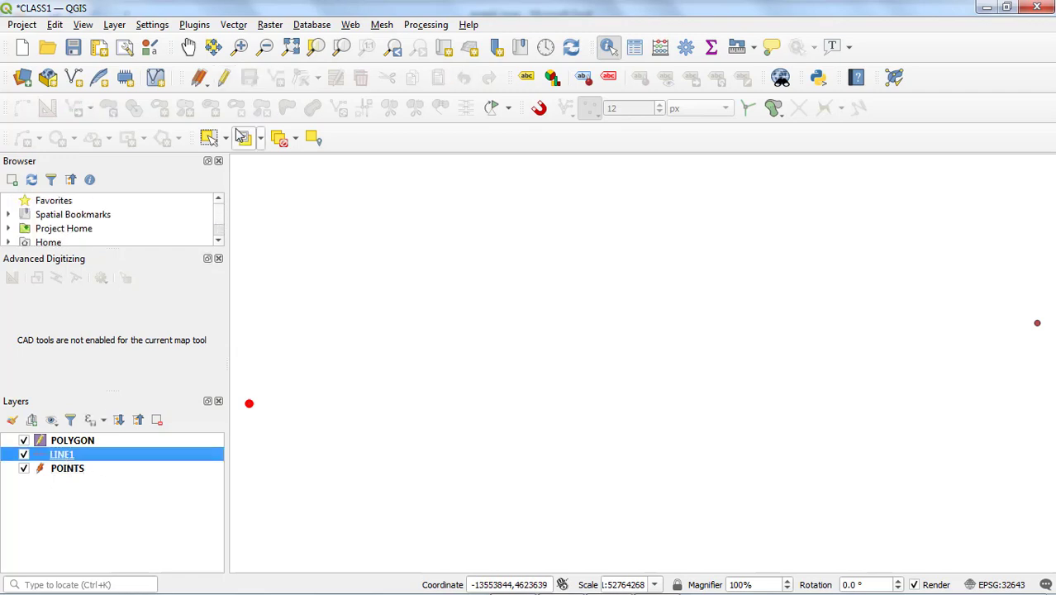
{"action": "left_click", "coordinate": [225, 80]}
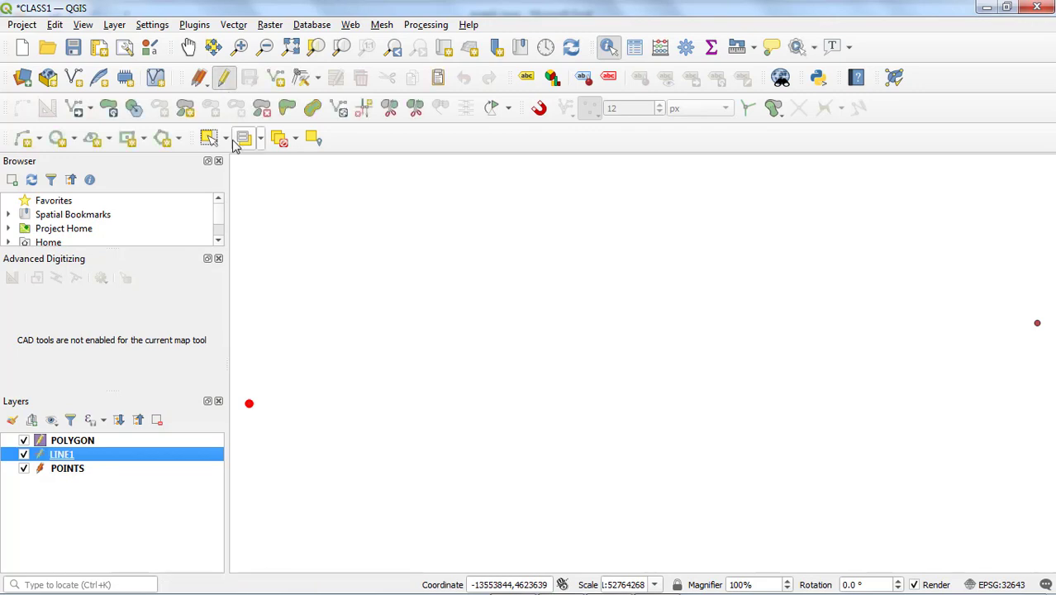
{"action": "left_click", "coordinate": [277, 80]}
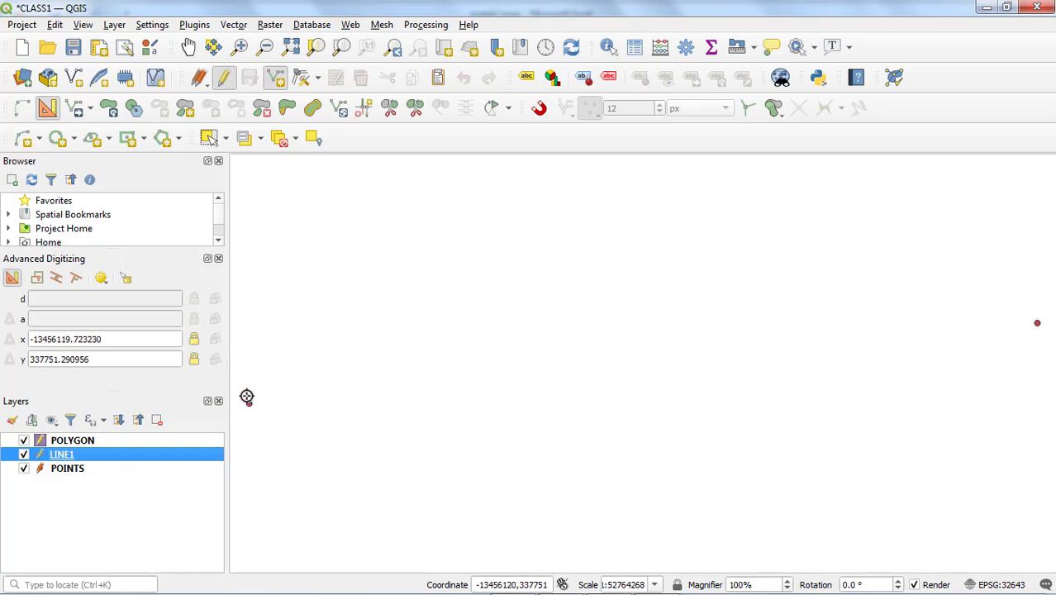
- Enable snapping and draw a line from the westernmost point to the easternmost point
{"action": "left_click", "coordinate": [249, 403]}
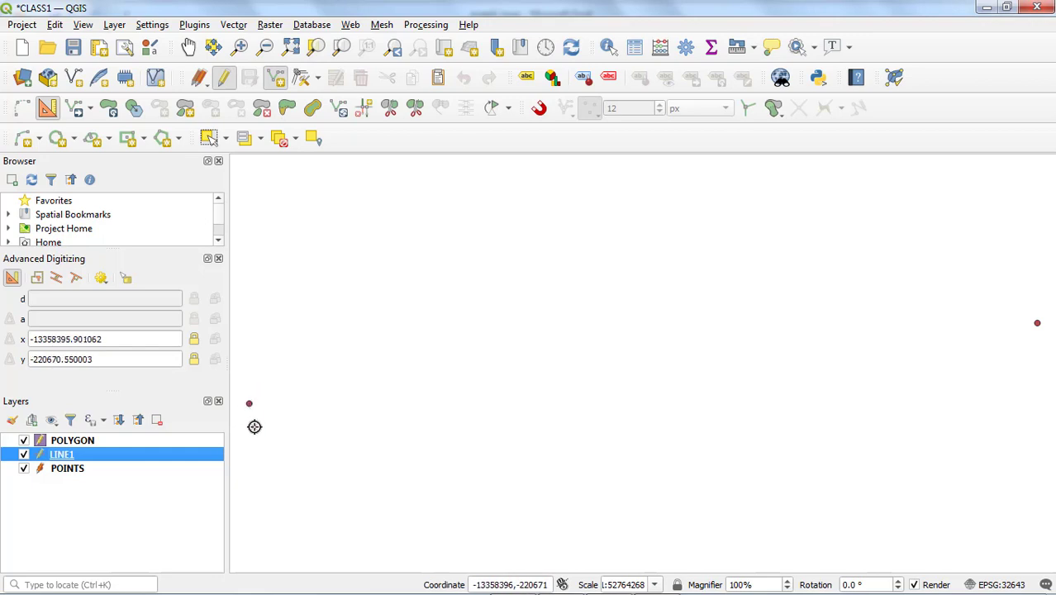
{"action": "left_click", "coordinate": [539, 109]}
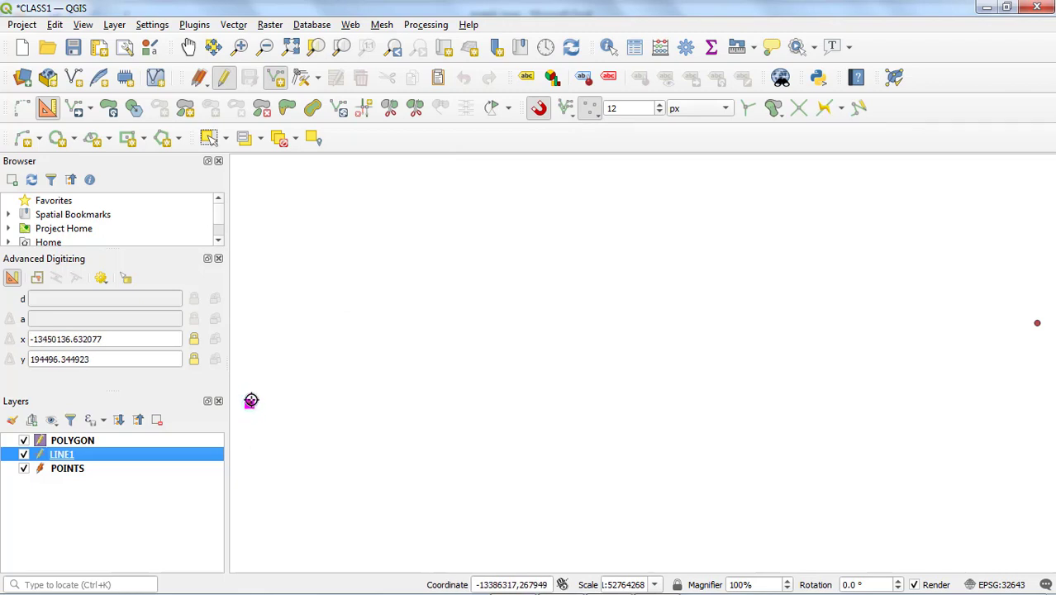
{"action": "left_click", "coordinate": [250, 404]}
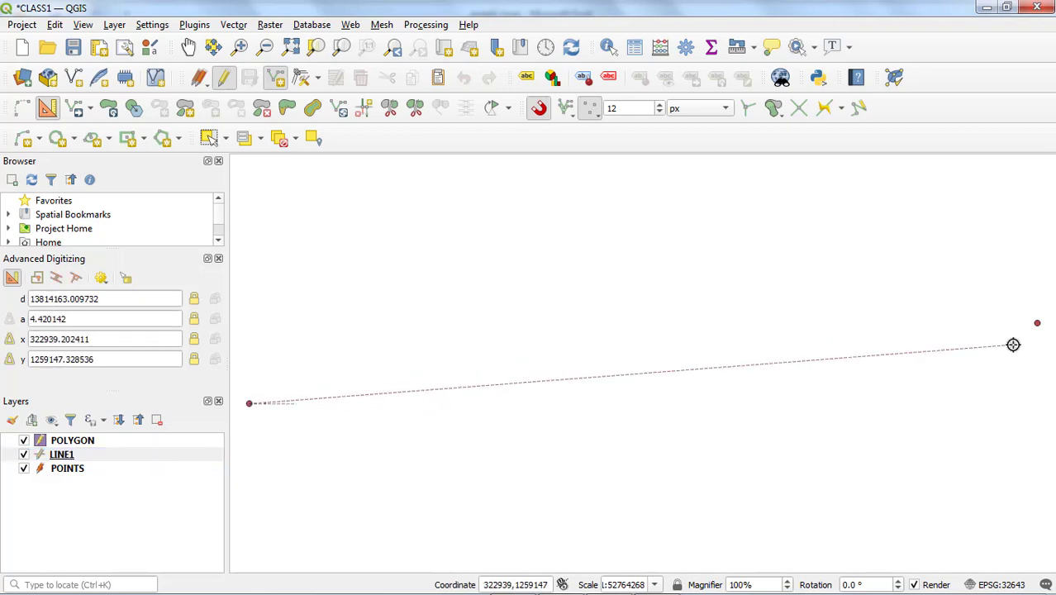
{"action": "left_click", "coordinate": [1037, 324]}
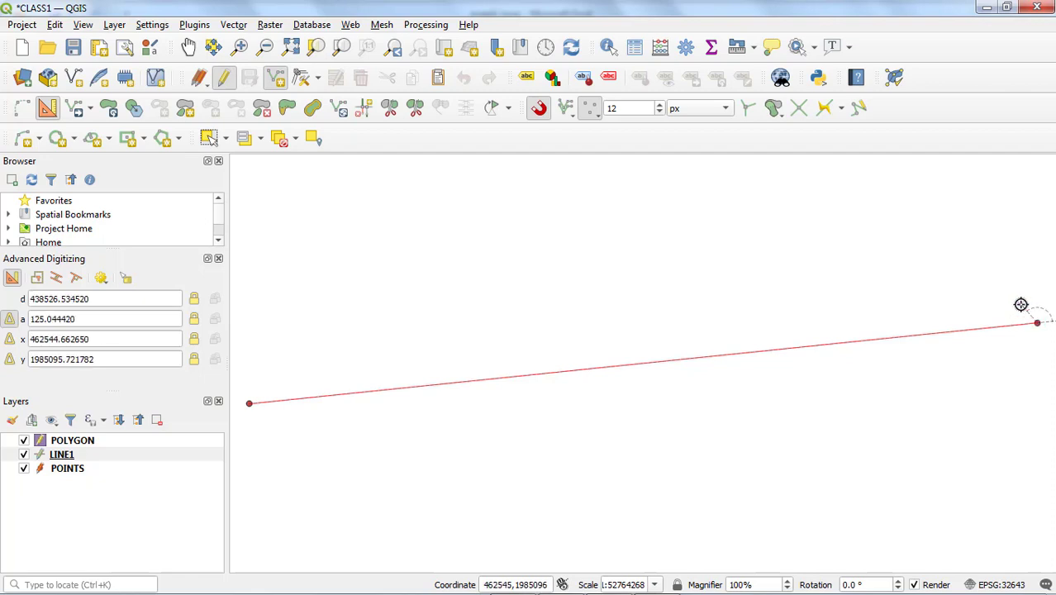
{"action": "right_click", "coordinate": [1020, 305]}
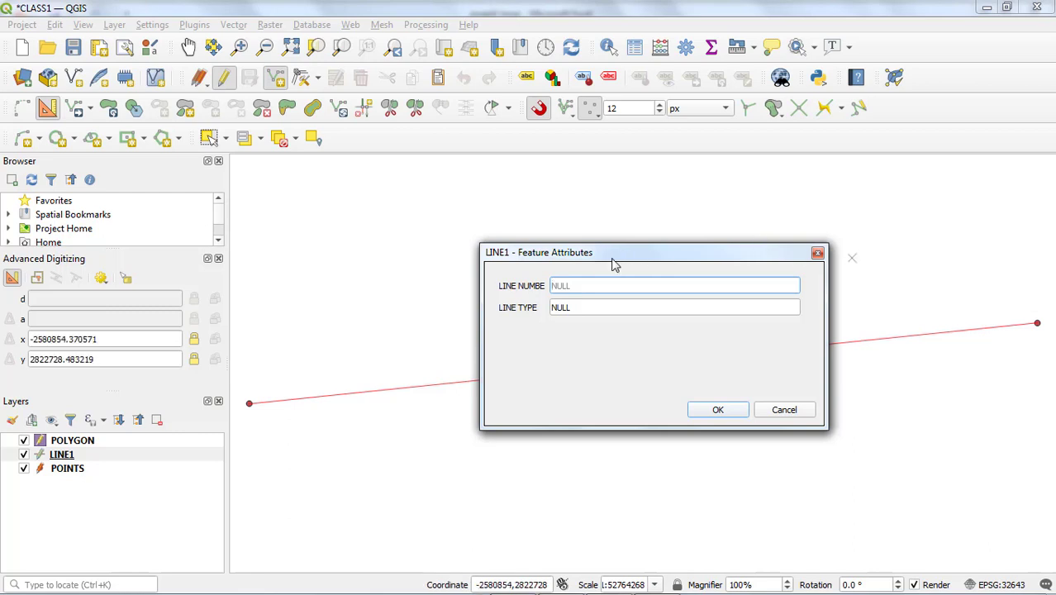
- Fill in the new line's attributes with LINE NUMBE 1 and LINE TYPE VILLABE BO, and accept them
{"action": "type", "text": "1"}
{"action": "left_click", "coordinate": [590, 306]}
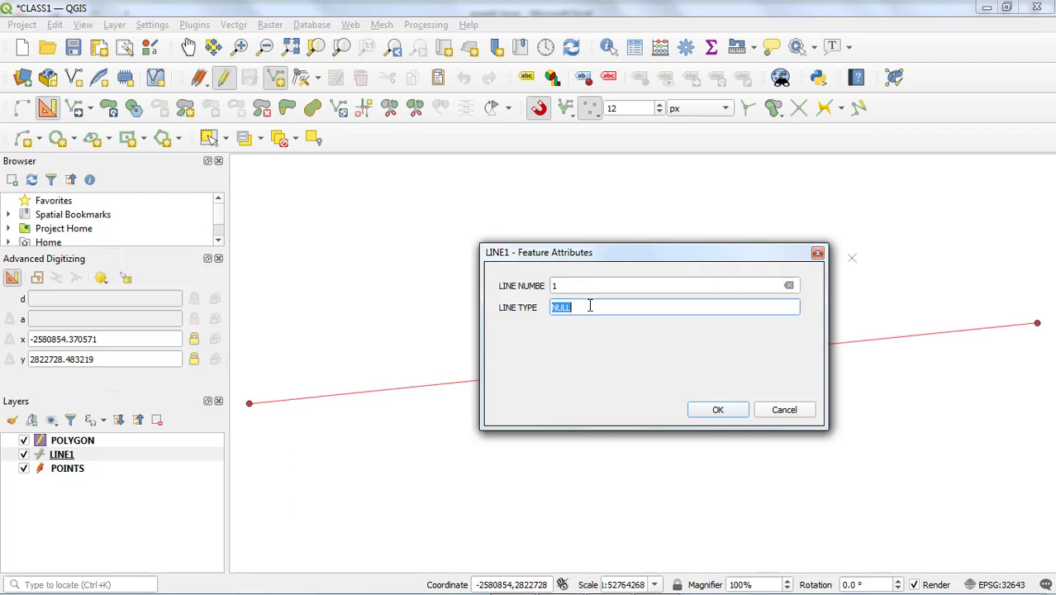
{"action": "type", "text": "VILLABE BO"}
{"action": "left_click", "coordinate": [718, 411]}
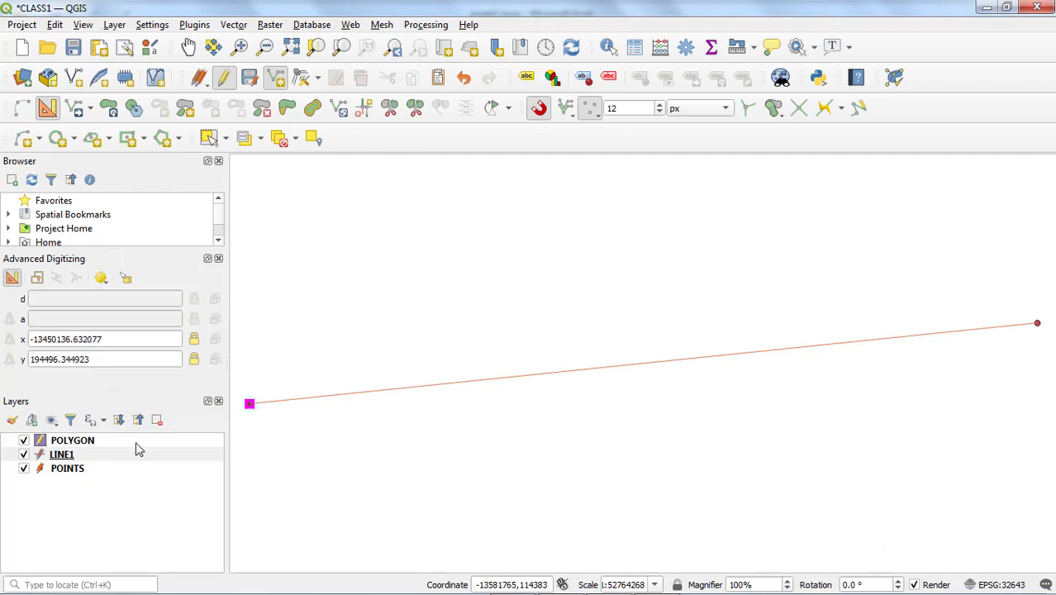
- Set the LINE1 layer's symbol width to 1 millimetre and apply the new symbology
{"action": "left_click", "coordinate": [115, 459]}
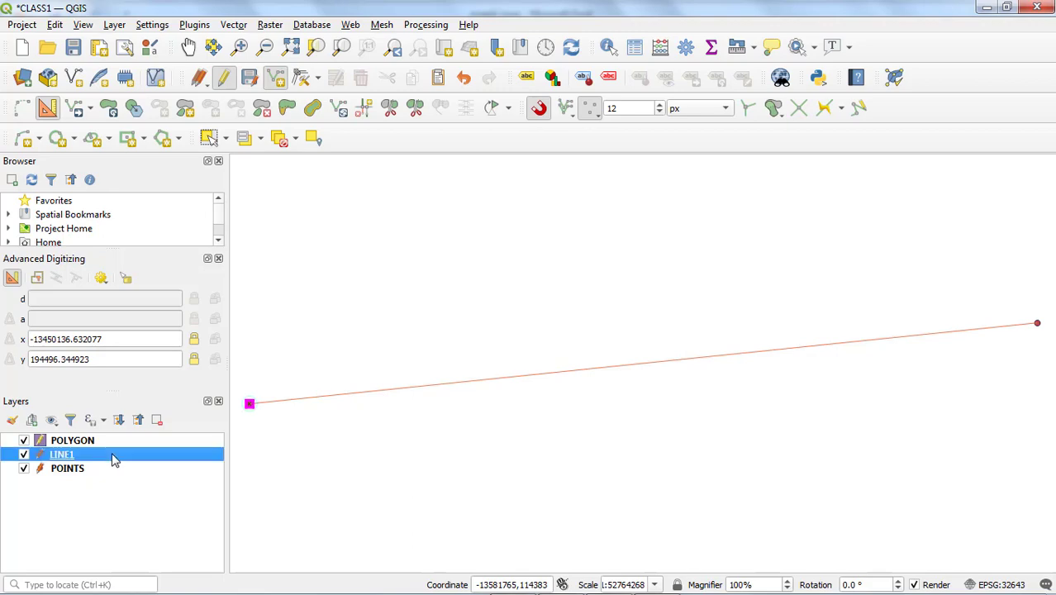
{"action": "double_click", "coordinate": [115, 460]}
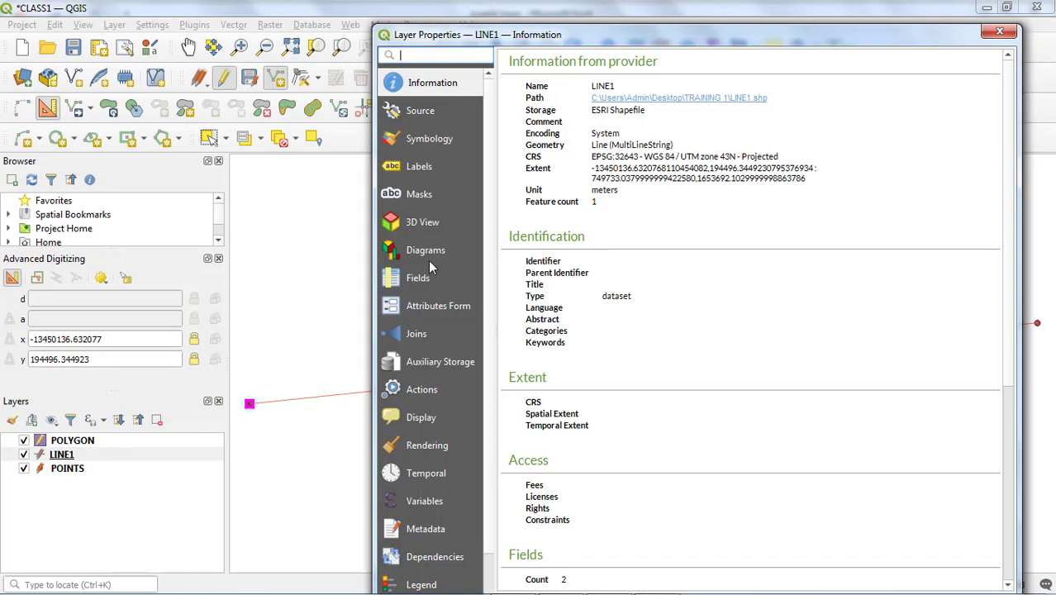
{"action": "left_click", "coordinate": [434, 135]}
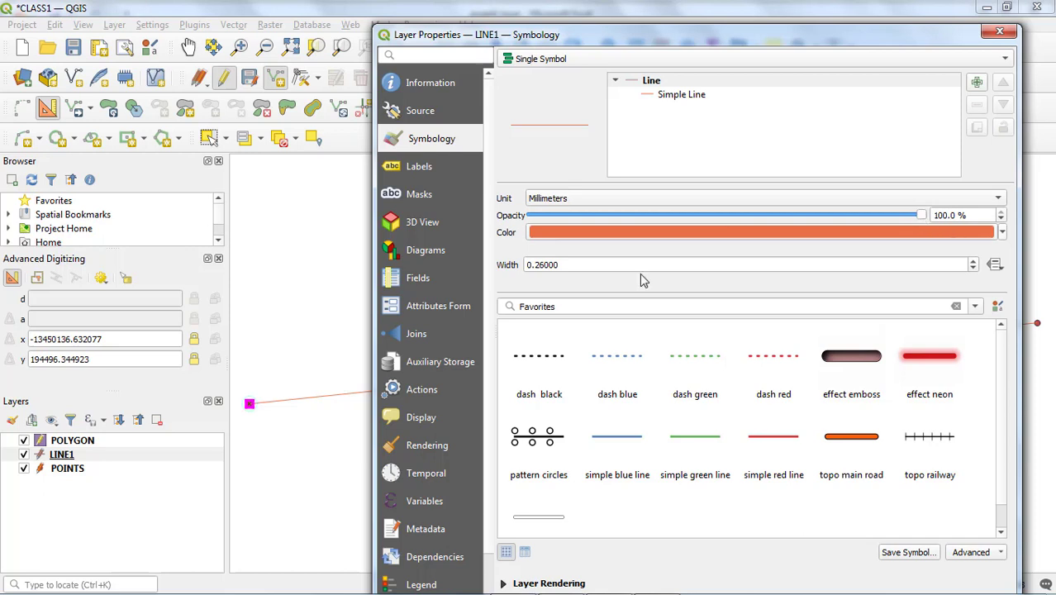
{"action": "double_click", "coordinate": [561, 265]}
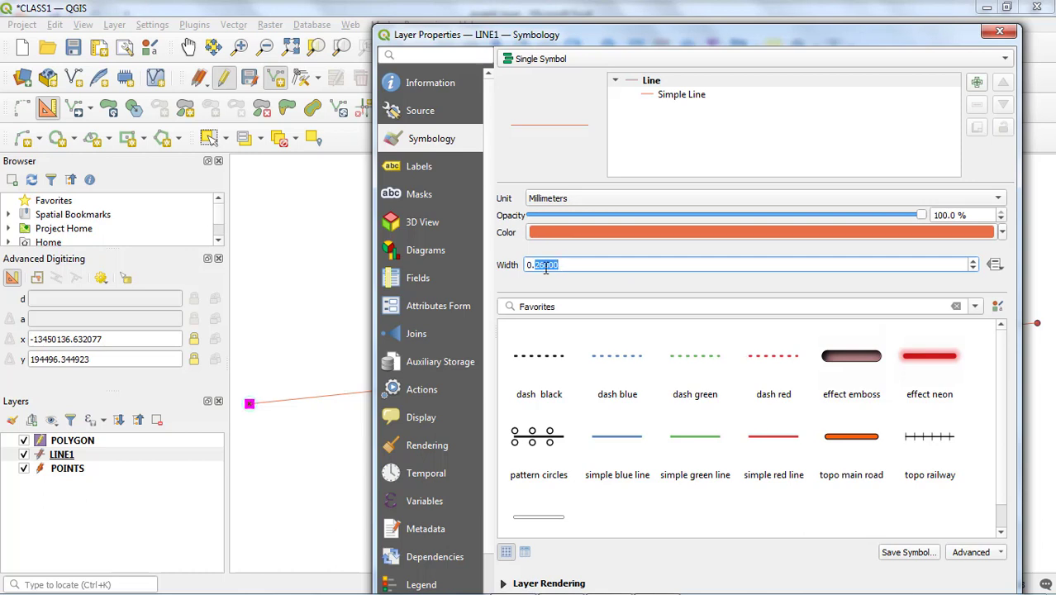
{"action": "key", "text": "BackSpace"}
{"action": "key", "text": "BackSpace"}
{"action": "key", "text": "BackSpace"}
{"action": "type", "text": "1"}
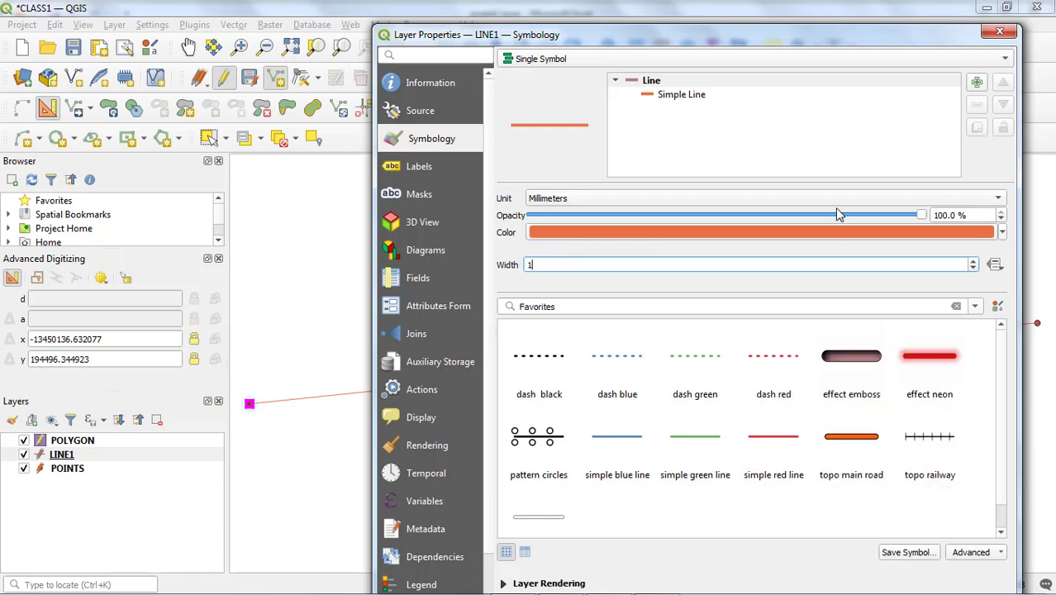
{"action": "left_click_drag", "start_coordinate": [776, 37], "coordinate": [780, 7]}
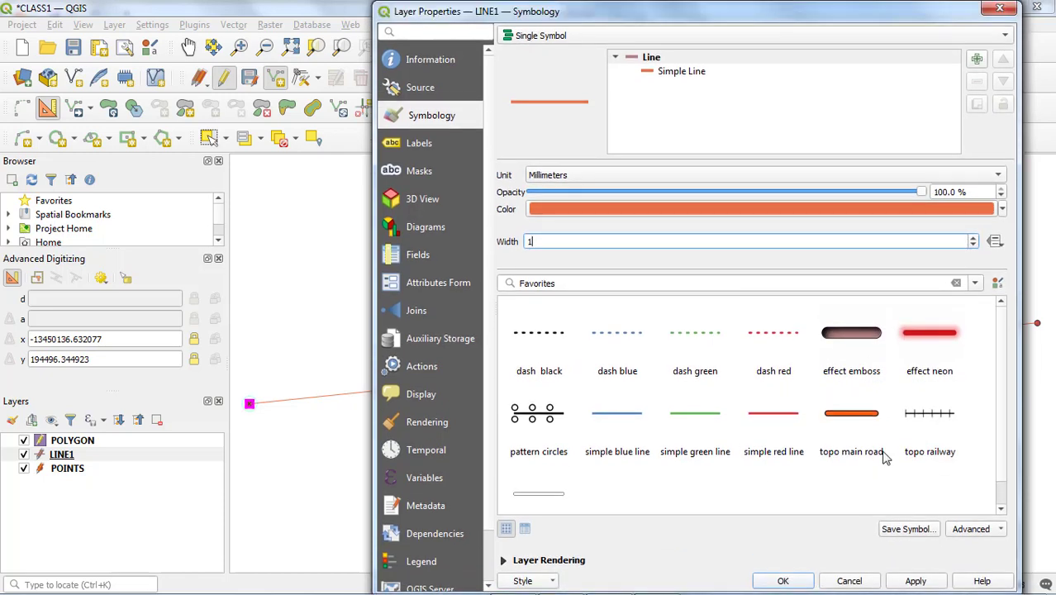
{"action": "left_click", "coordinate": [915, 579]}
{"action": "left_click", "coordinate": [783, 581]}
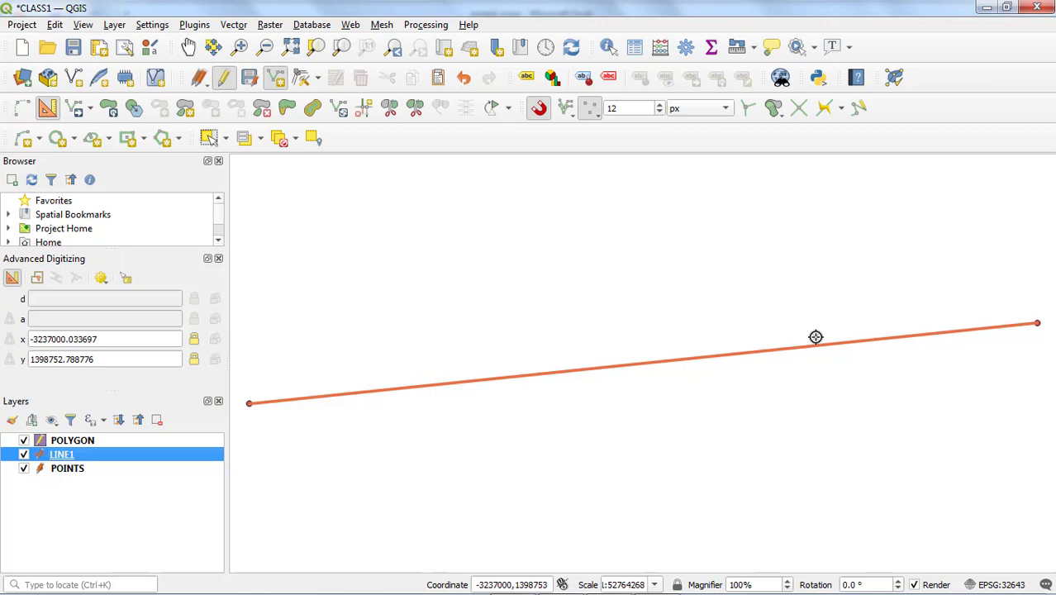
- Turn off editing for the POLYGON layer and save the edits of the LINE1 layer
{"action": "left_click", "coordinate": [77, 442]}
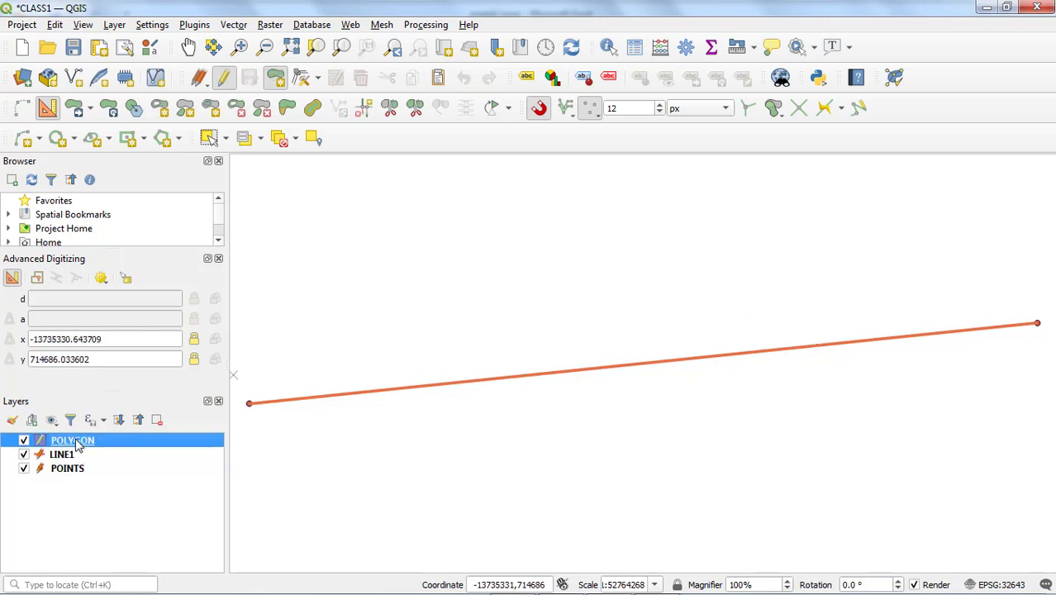
{"action": "left_click", "coordinate": [222, 85]}
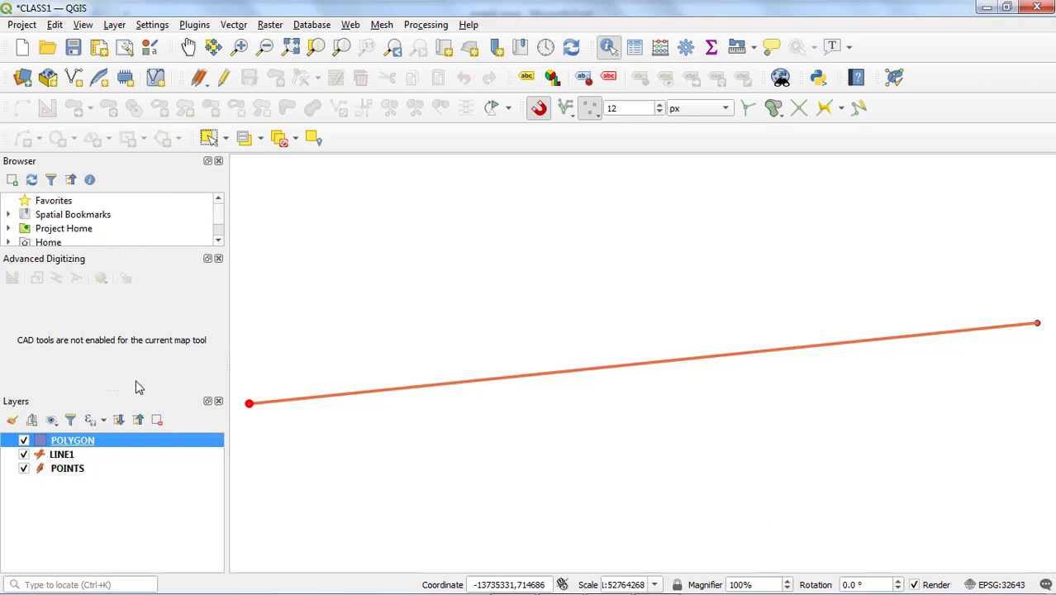
{"action": "left_click", "coordinate": [76, 457]}
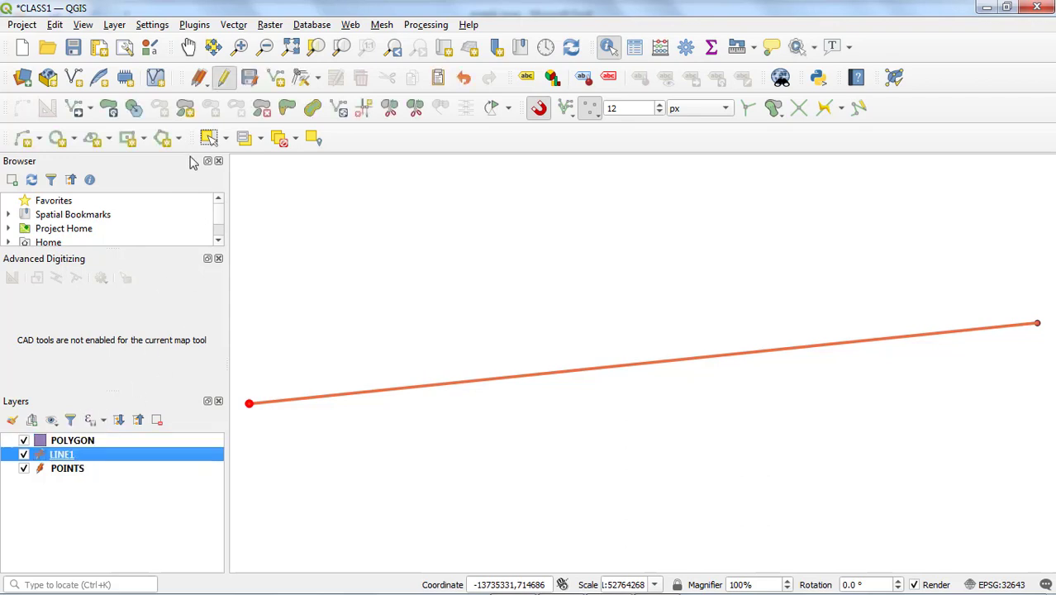
{"action": "left_click", "coordinate": [204, 86]}
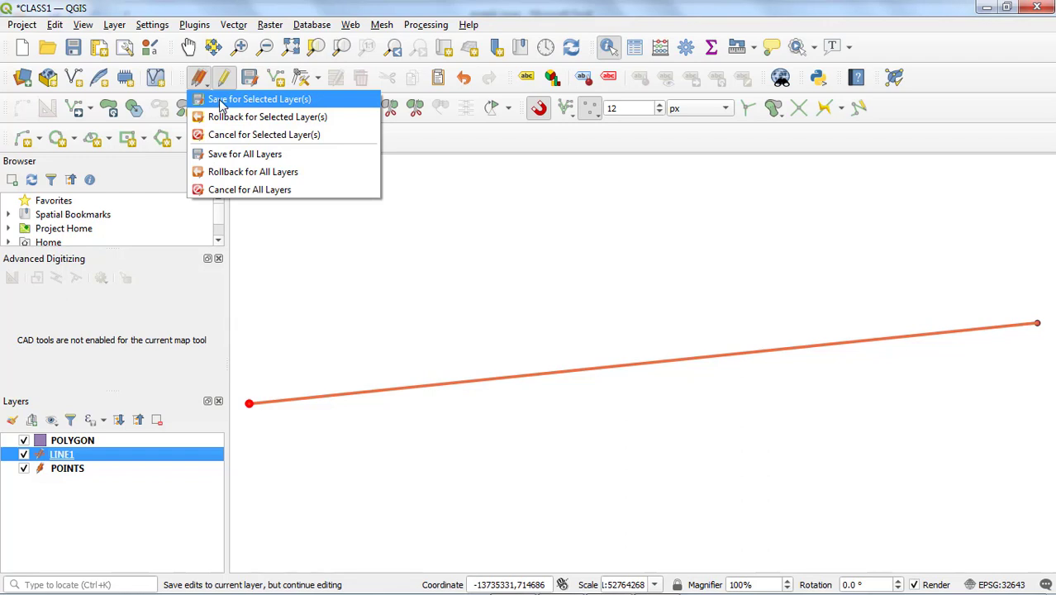
{"action": "left_click", "coordinate": [222, 101]}
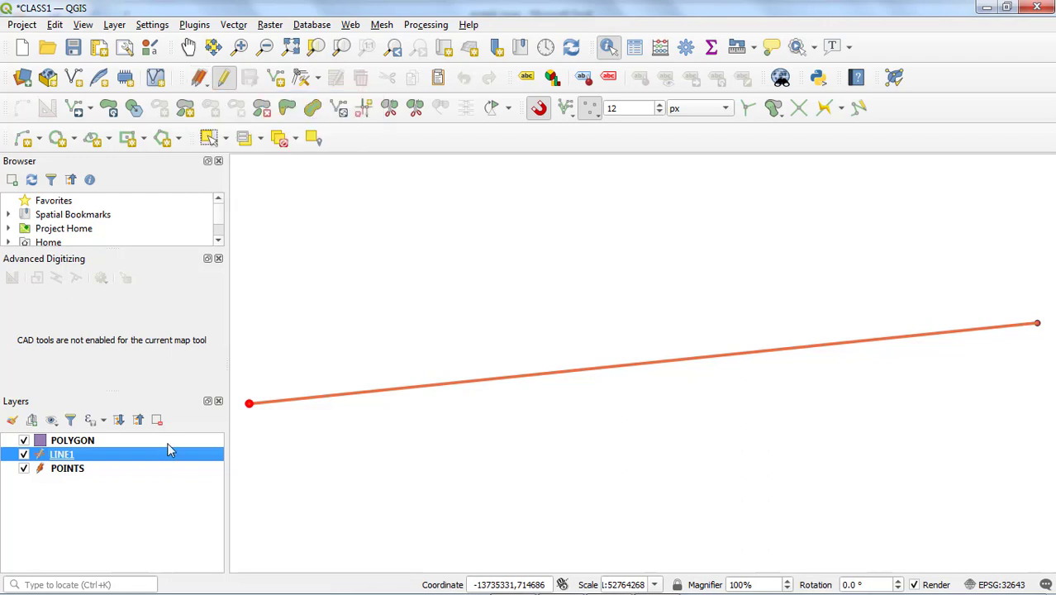
- Put POLYGON into edit mode and digitize a four-vertex polygon from the western point via two vertices above the line to the eastern point
{"action": "left_click", "coordinate": [124, 442]}
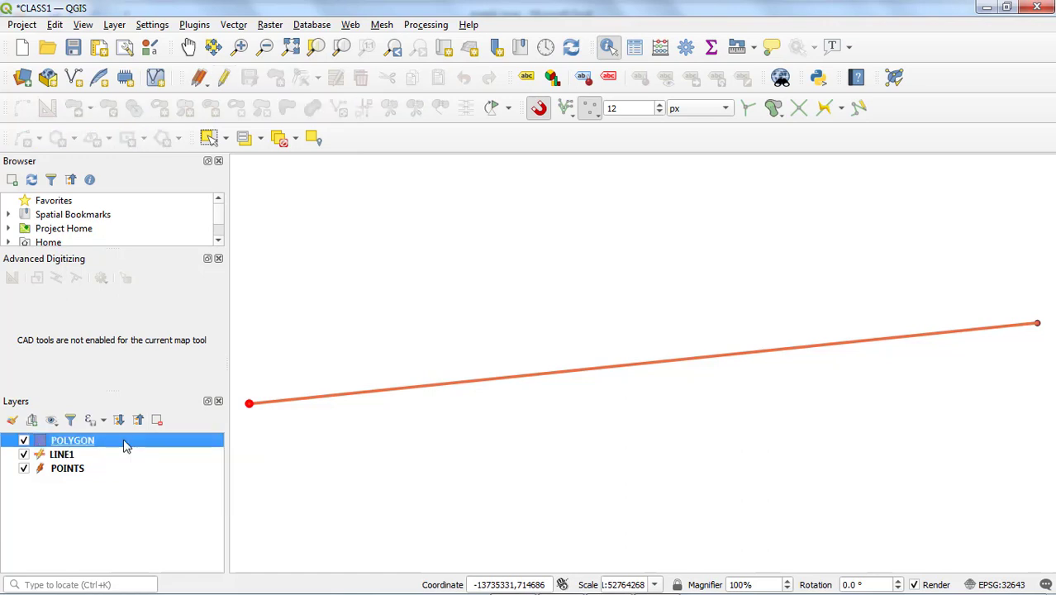
{"action": "left_click", "coordinate": [225, 83]}
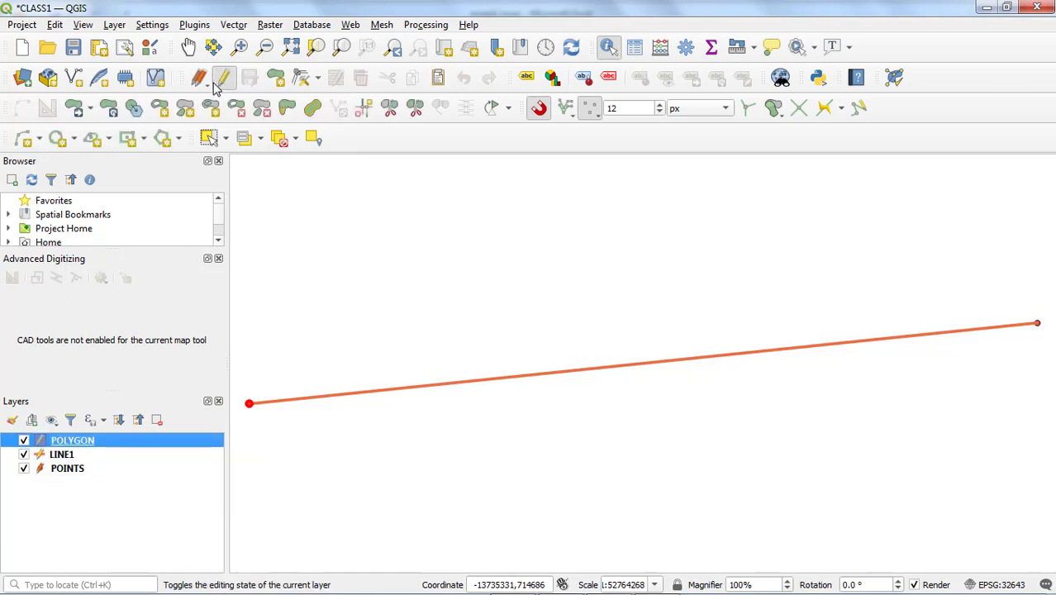
{"action": "left_click", "coordinate": [276, 80]}
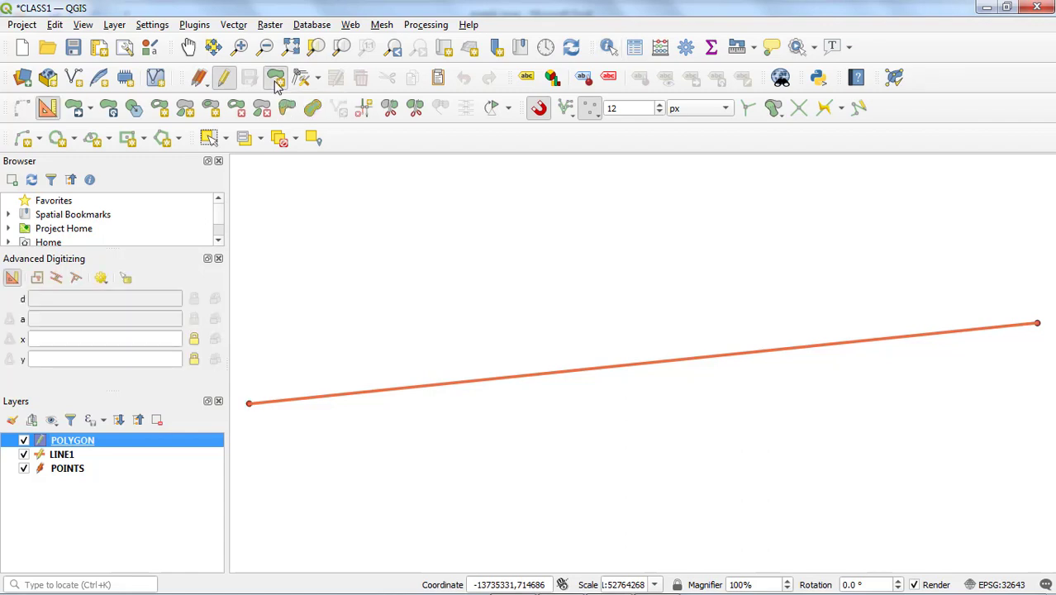
{"action": "left_click", "coordinate": [249, 402]}
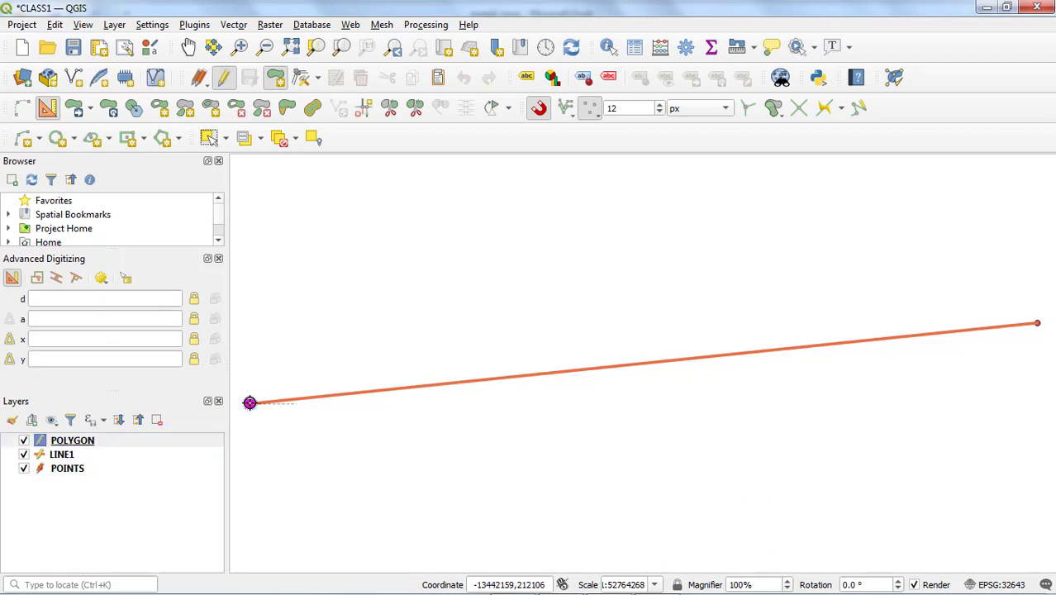
{"action": "left_click", "coordinate": [443, 193]}
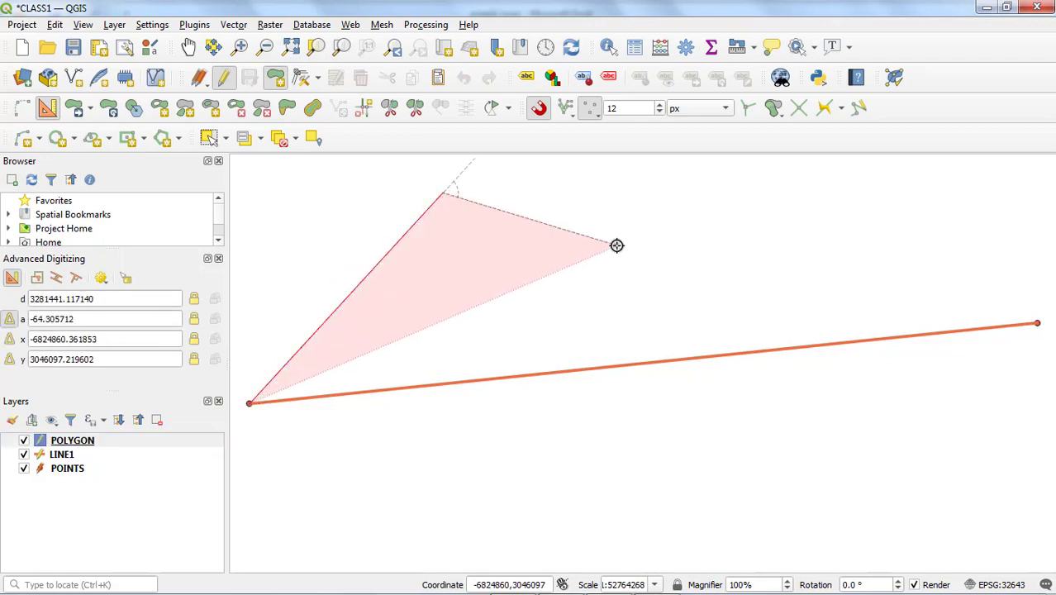
{"action": "left_click", "coordinate": [602, 282]}
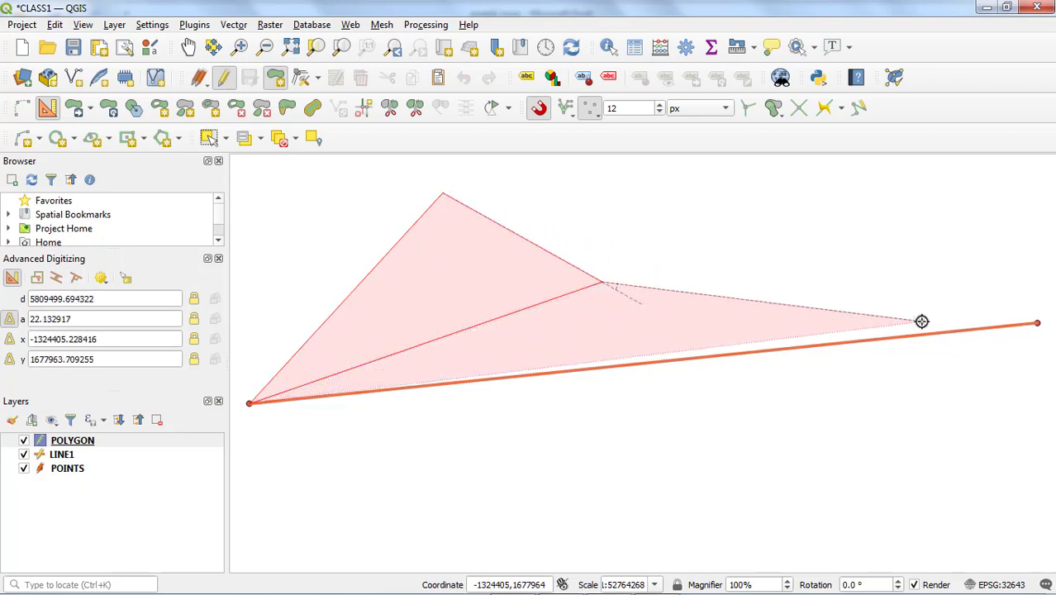
{"action": "left_click", "coordinate": [1038, 322]}
{"action": "right_click", "coordinate": [1038, 323]}
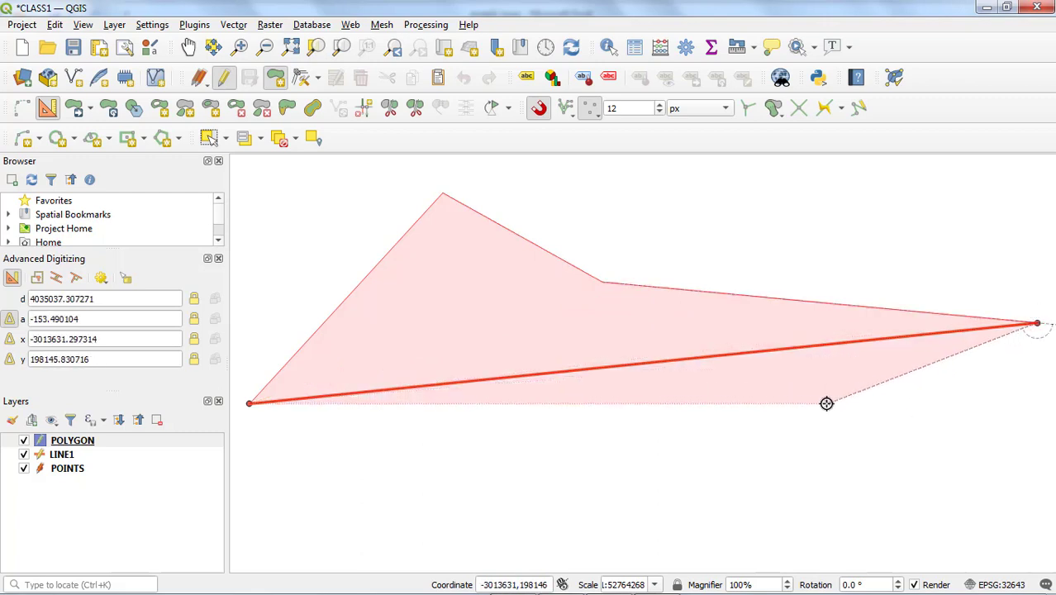
{"action": "right_click", "coordinate": [250, 404]}
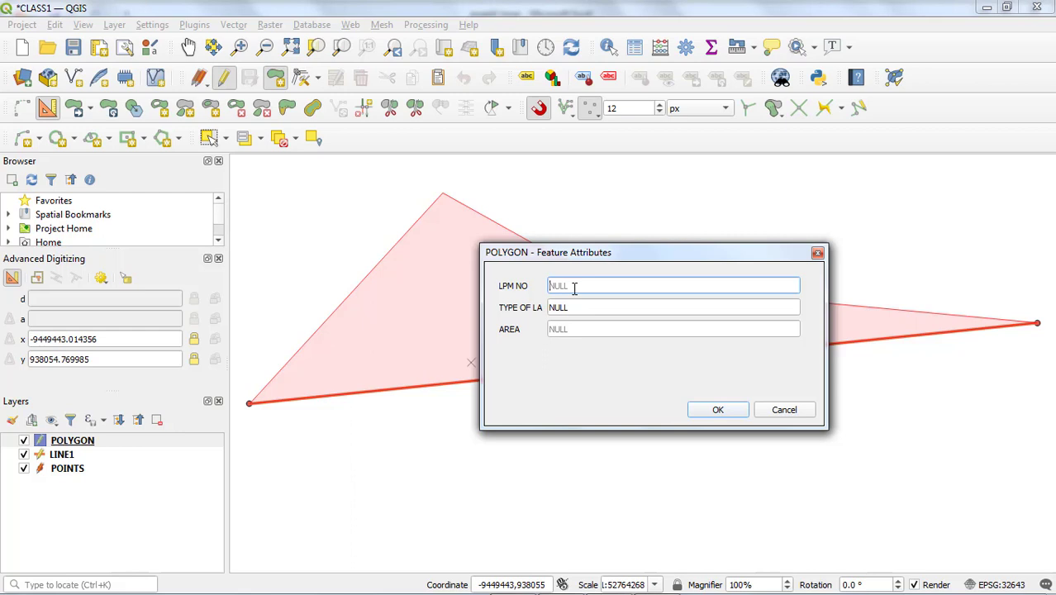
- Fill in the new polygon's attributes with LPM NO 1 and TYPE OF LA GP, leave AREA empty, and accept them
{"action": "type", "text": "1"}
{"action": "left_click", "coordinate": [566, 308]}
{"action": "type", "text": "GP"}
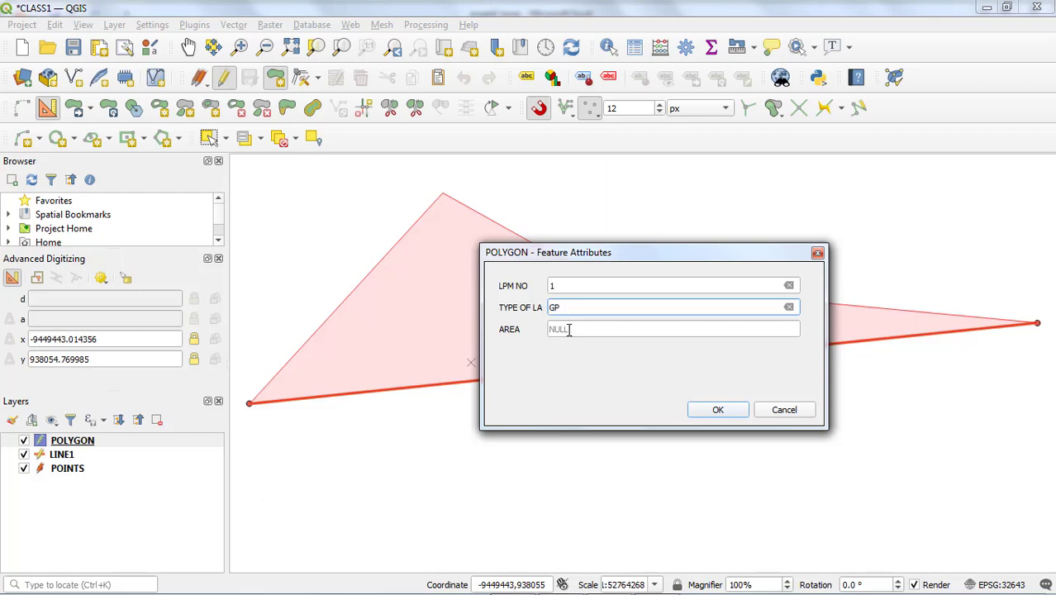
{"action": "left_click", "coordinate": [569, 330]}
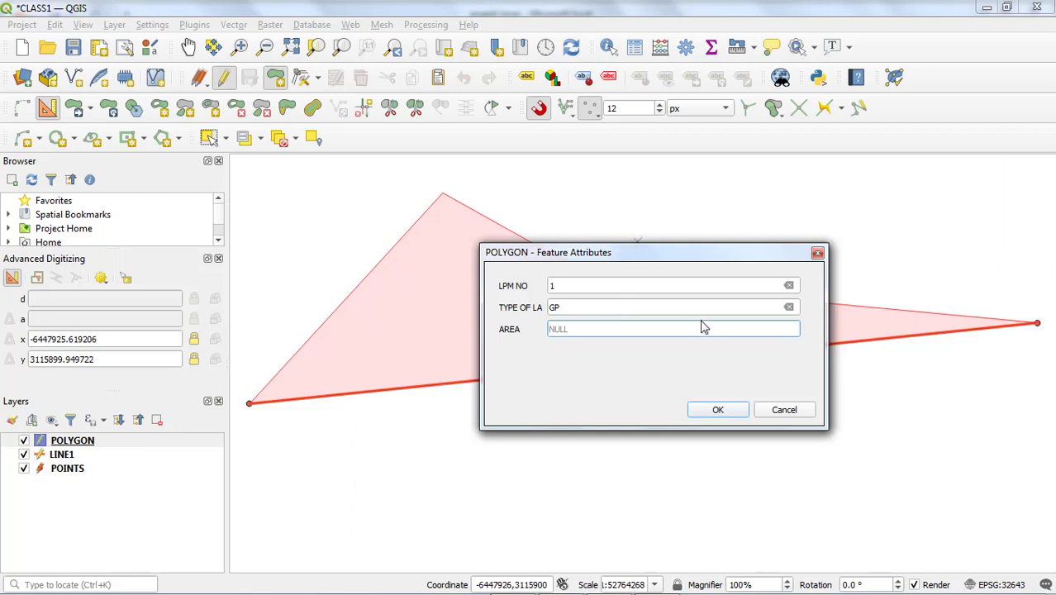
{"action": "left_click", "coordinate": [718, 411]}
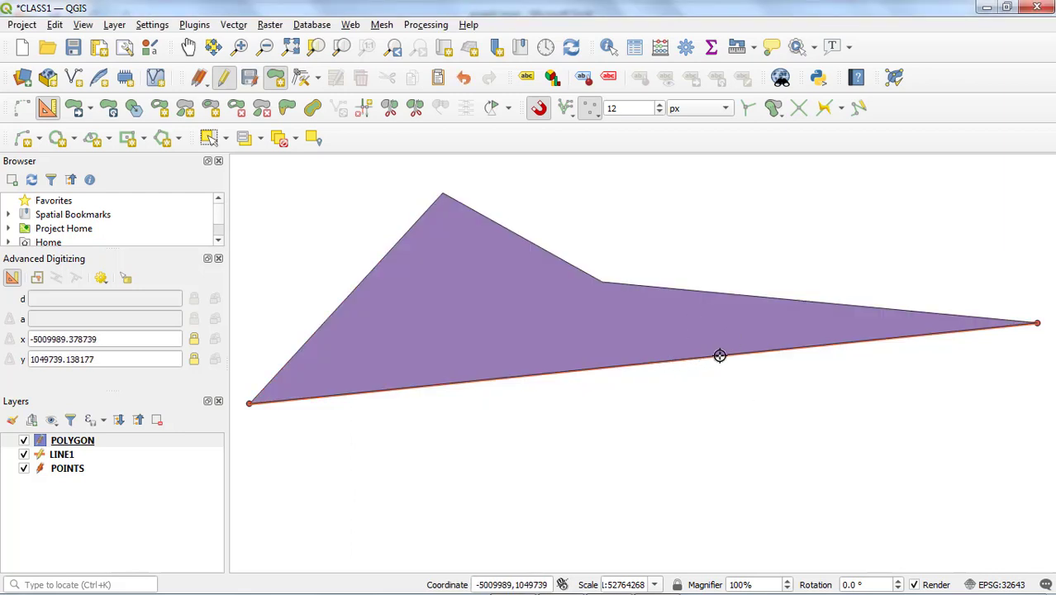
- Save the current edits for all layers and confirm the save
{"action": "left_click", "coordinate": [197, 86]}
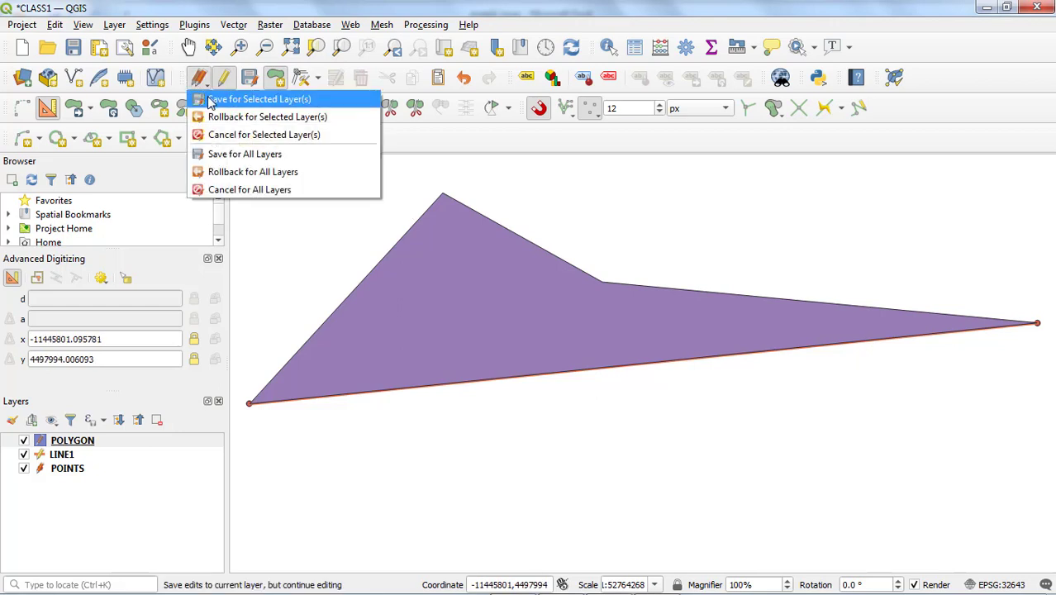
{"action": "left_click", "coordinate": [223, 154]}
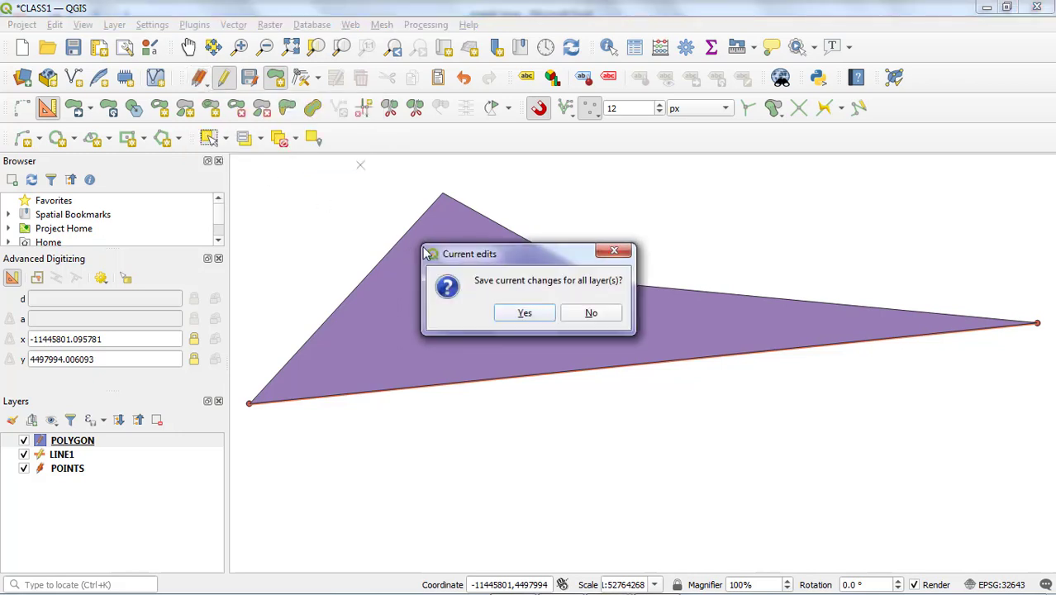
{"action": "left_click", "coordinate": [528, 314]}
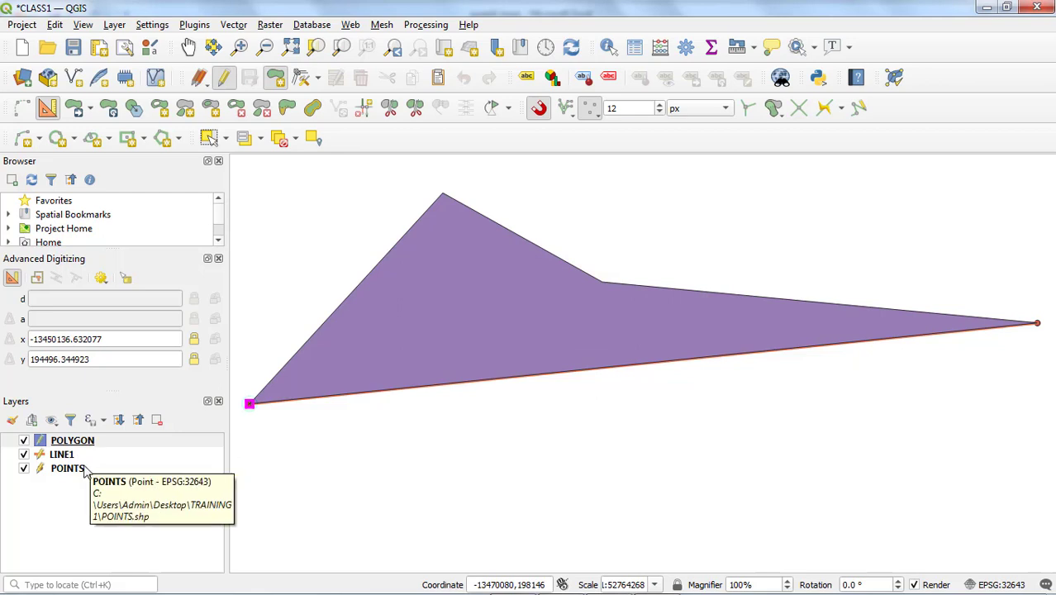
- Open the attribute table of the POINTS layer and review the stone numbers, names and classes
{"action": "left_click", "coordinate": [86, 470]}
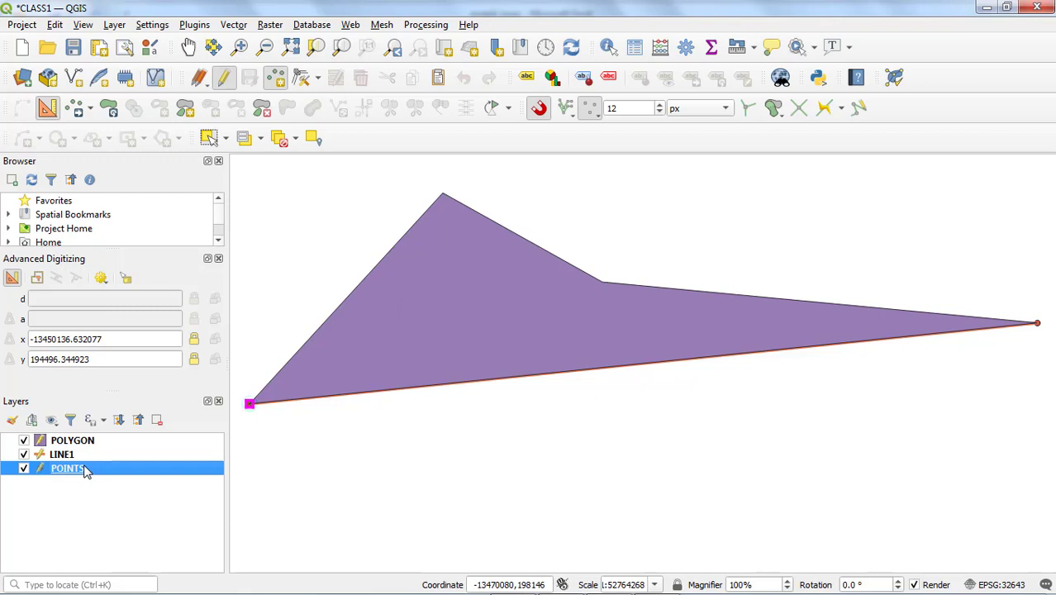
{"action": "right_click", "coordinate": [86, 470]}
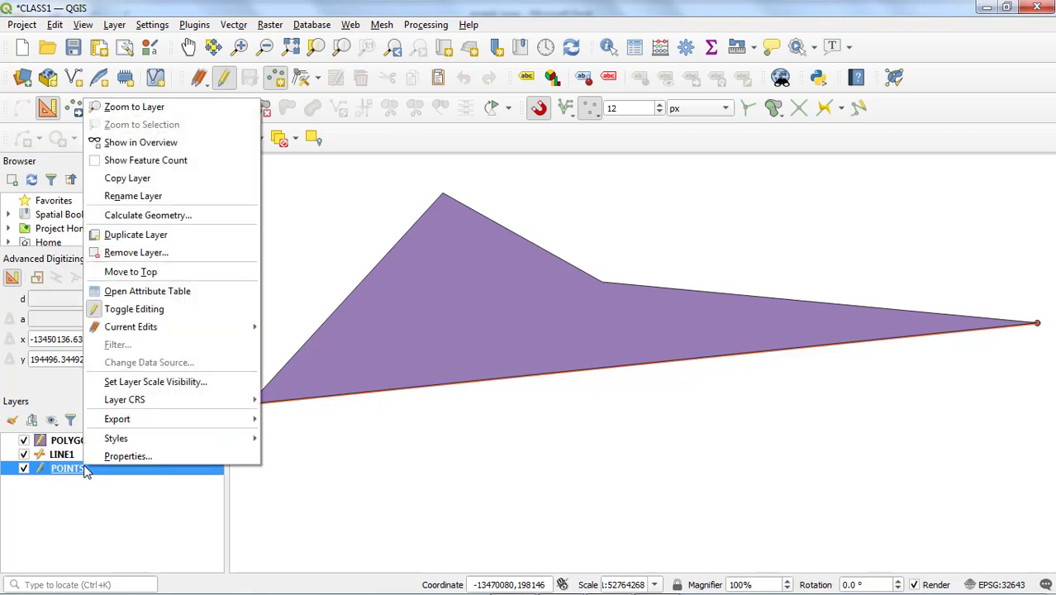
{"action": "left_click", "coordinate": [146, 292]}
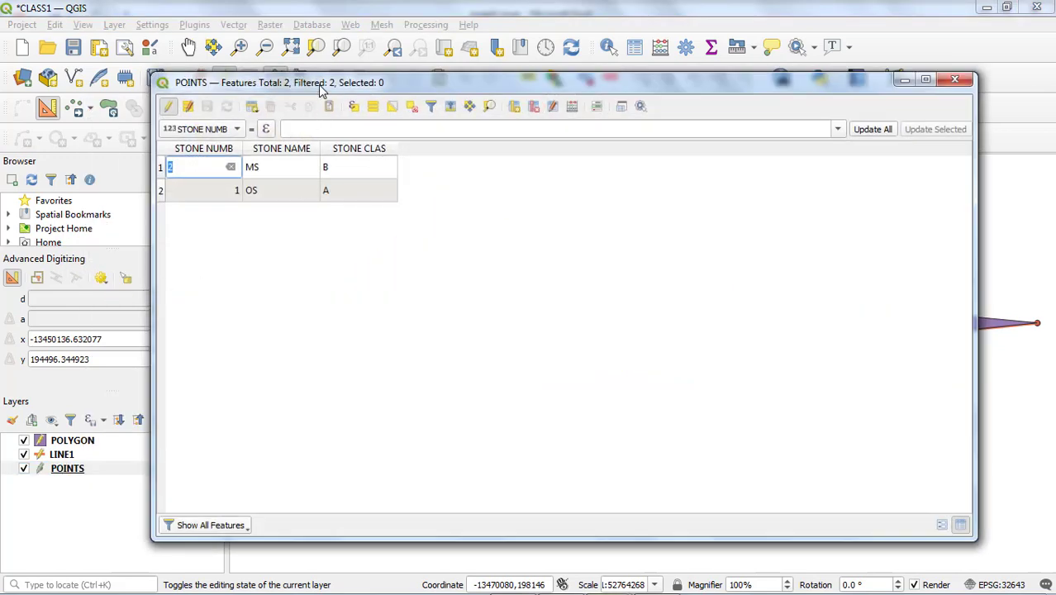
{"action": "left_click_drag", "start_coordinate": [321, 85], "coordinate": [342, 65]}
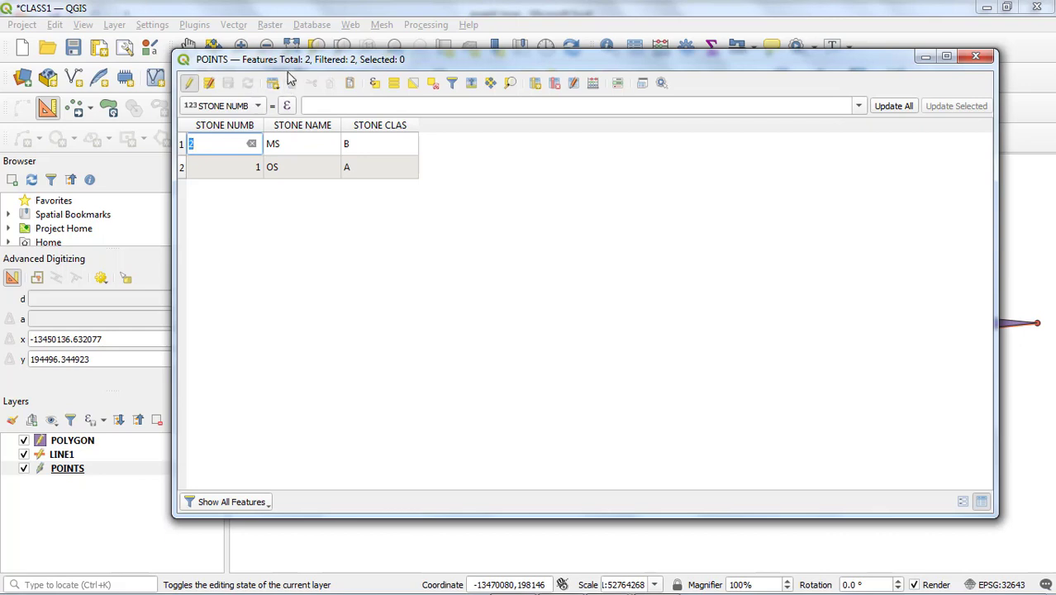
{"action": "key", "text": "Tab"}
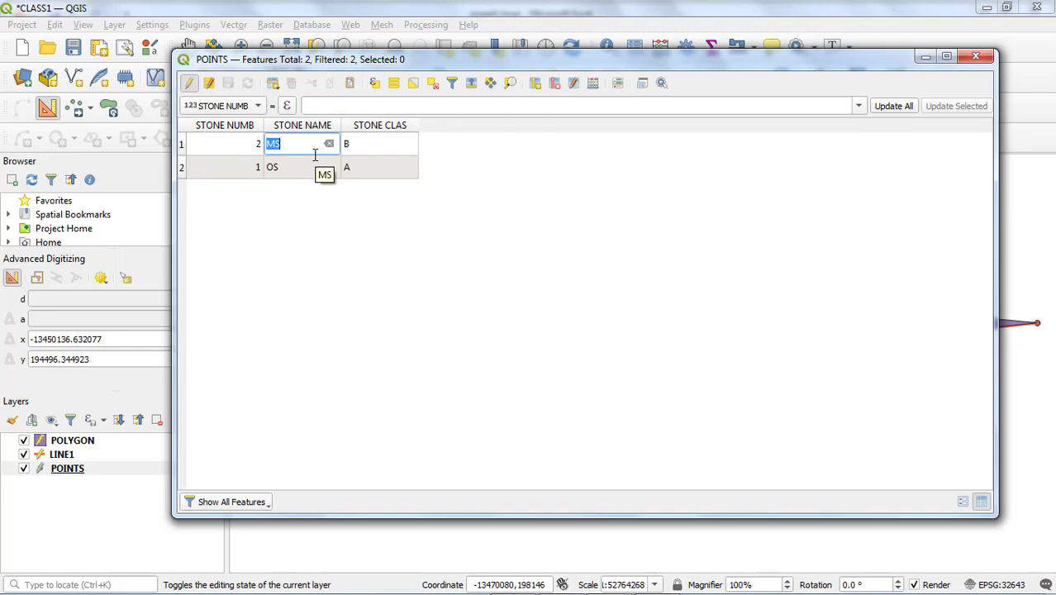
- In the LINE1 attribute table, add a decimal number (real) field named LENGTH with precision 2
{"action": "left_click", "coordinate": [147, 457]}
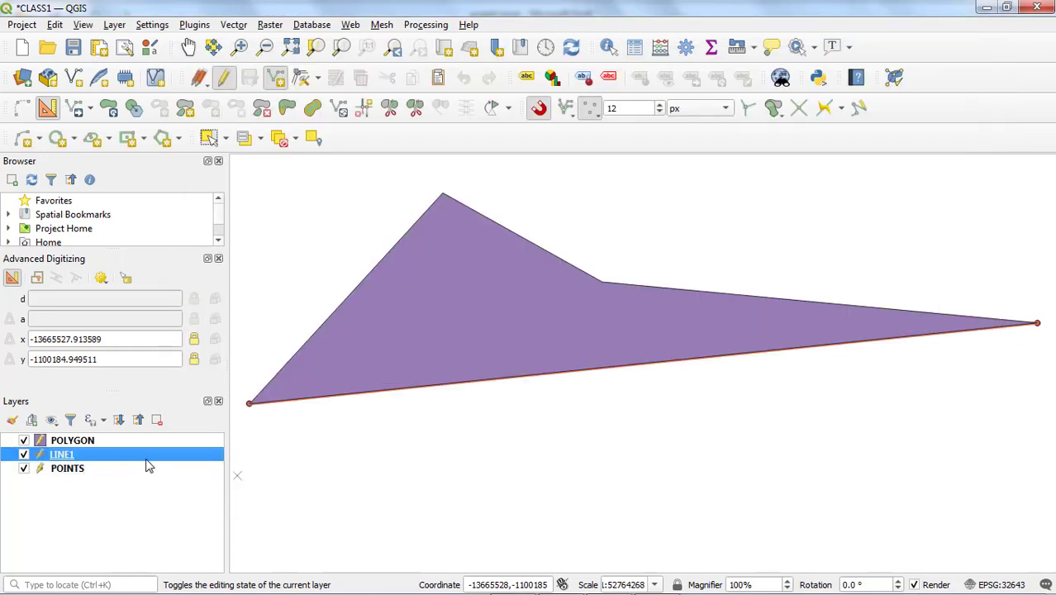
{"action": "right_click", "coordinate": [147, 456]}
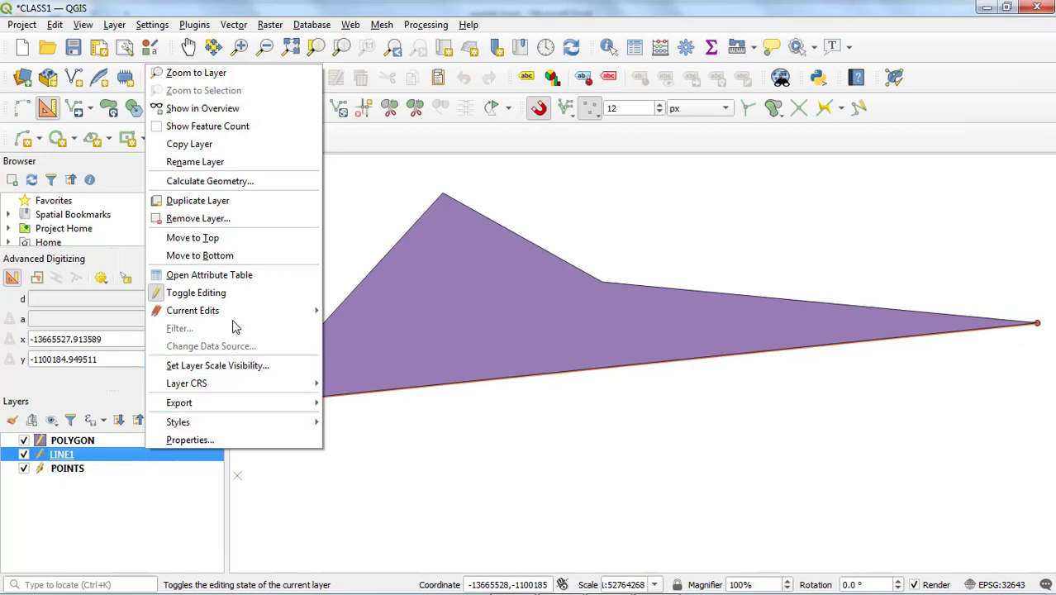
{"action": "left_click", "coordinate": [208, 278]}
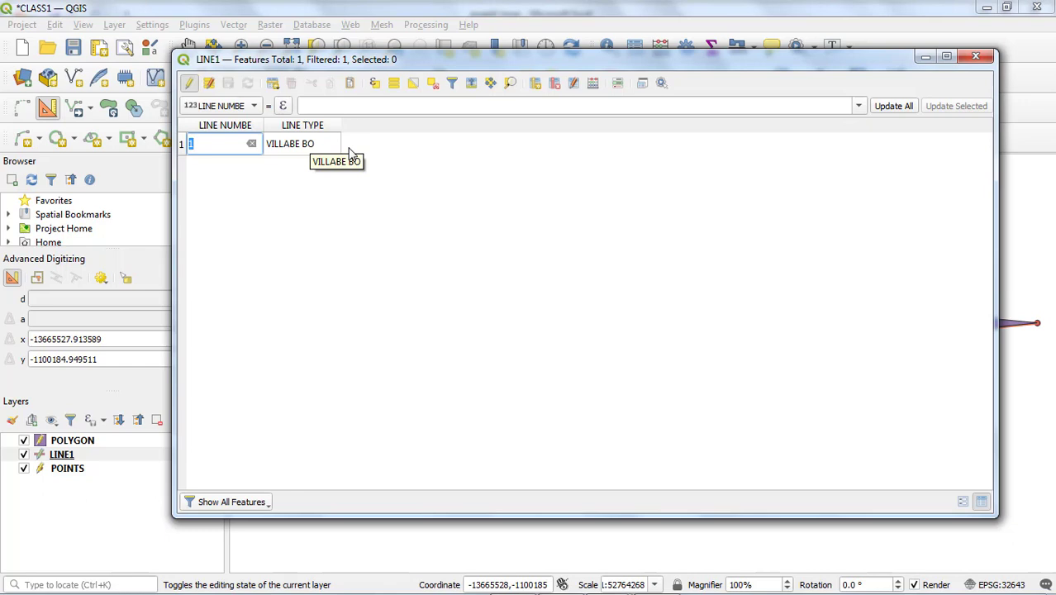
{"action": "left_click", "coordinate": [535, 84]}
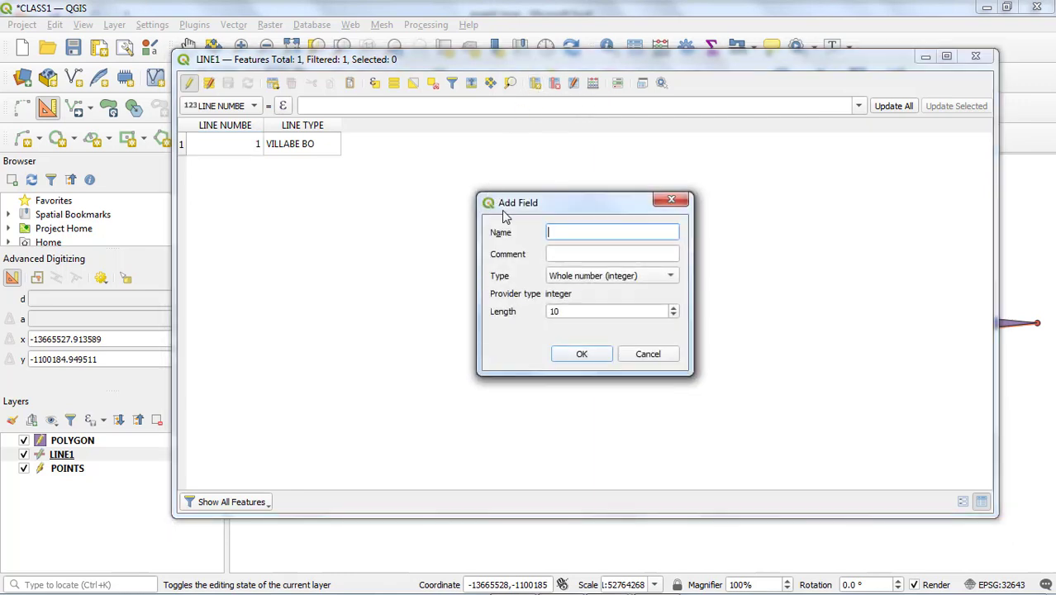
{"action": "type", "text": "LENGTH"}
{"action": "left_click", "coordinate": [607, 282]}
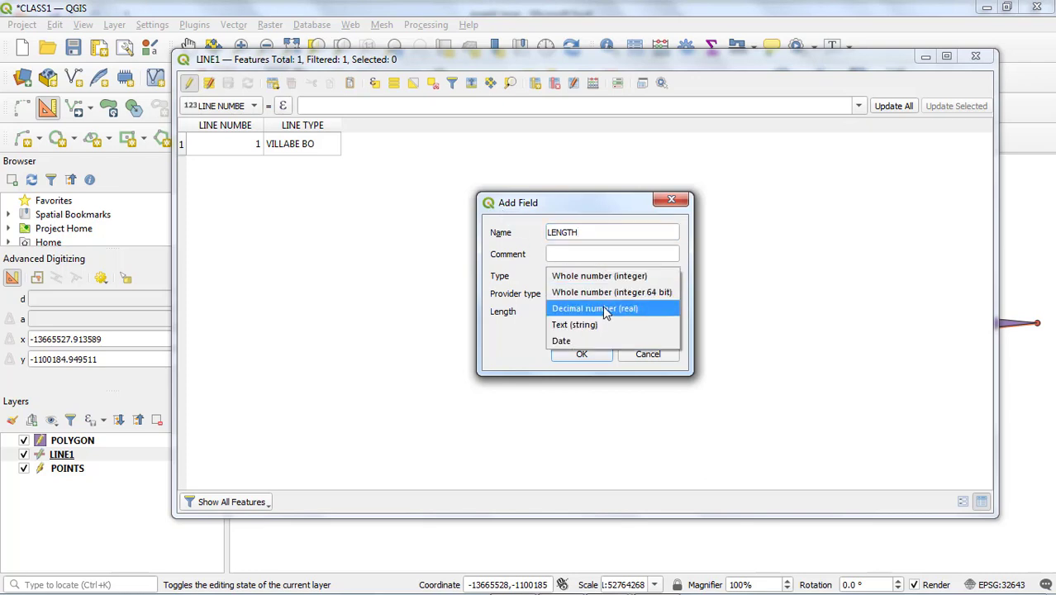
{"action": "left_click", "coordinate": [606, 310]}
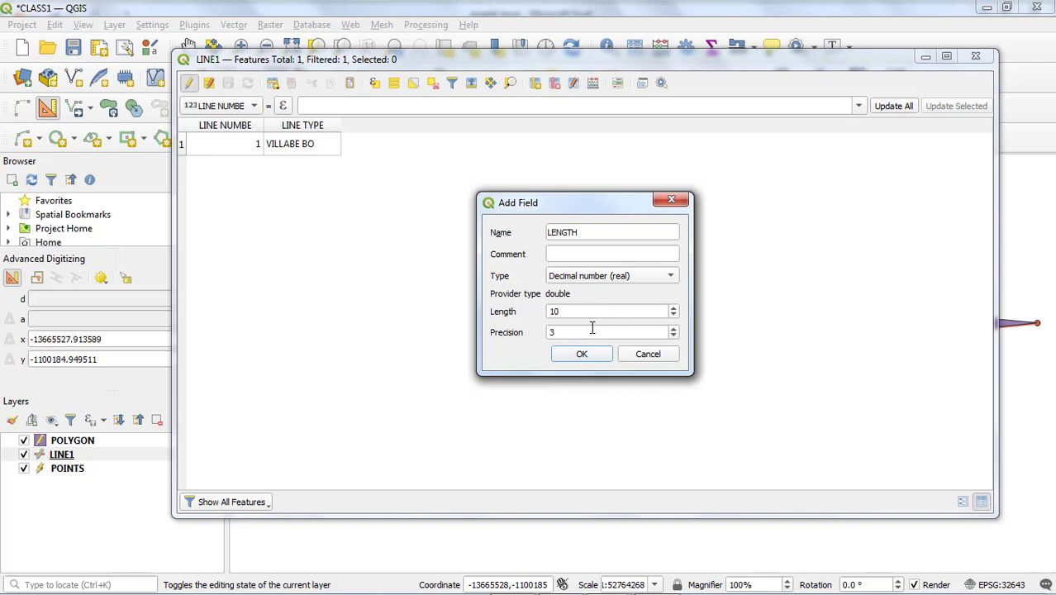
{"action": "left_click", "coordinate": [580, 331]}
{"action": "type", "text": "2"}
{"action": "left_click", "coordinate": [582, 355]}
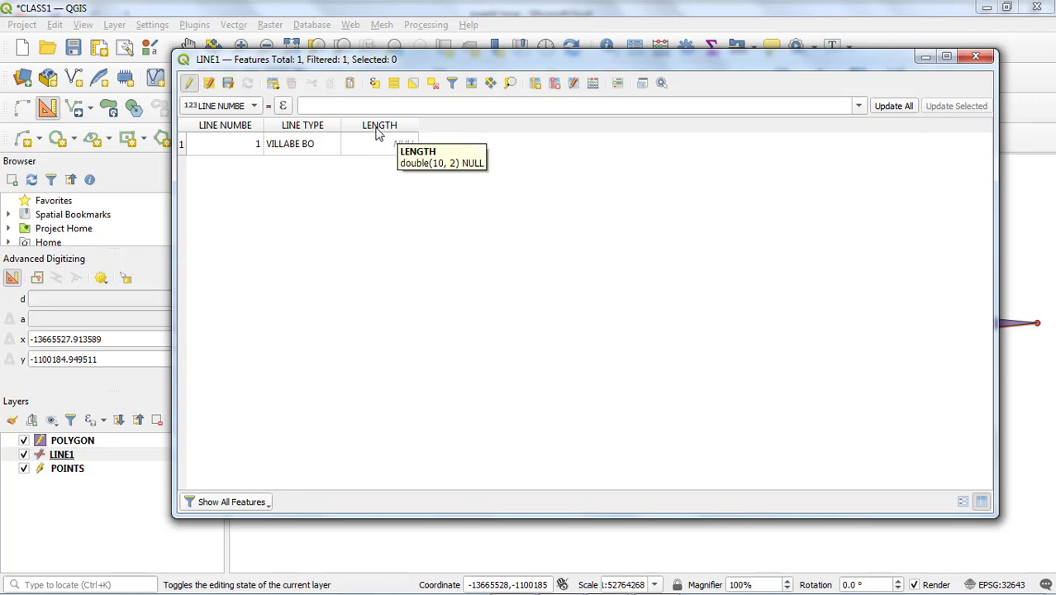
- Use the Field Calculator to update the existing LENGTH field of LINE1 with the $length expression
{"action": "left_click", "coordinate": [594, 86]}
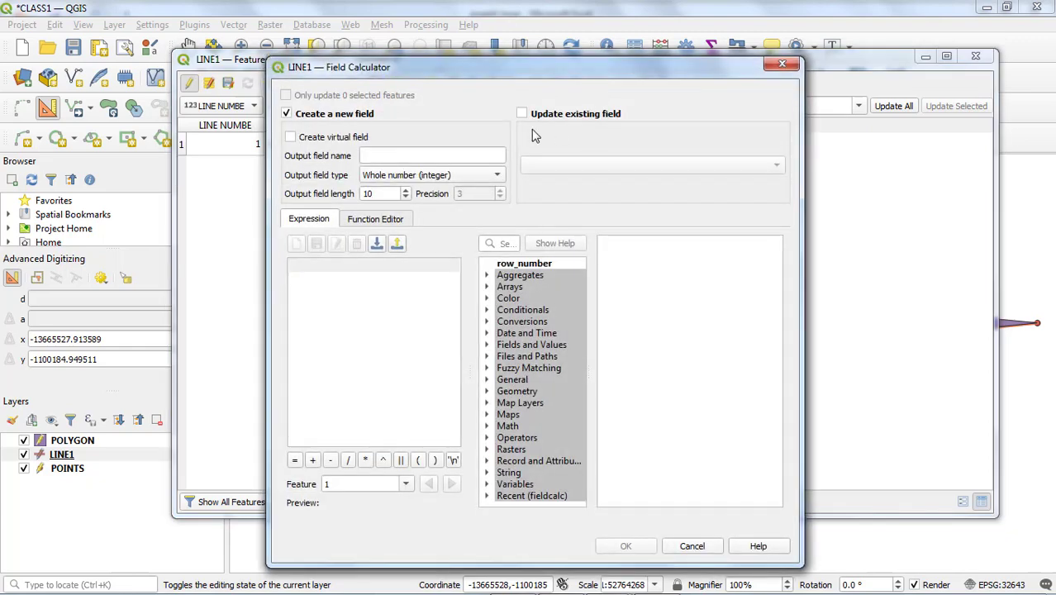
{"action": "left_click", "coordinate": [523, 114]}
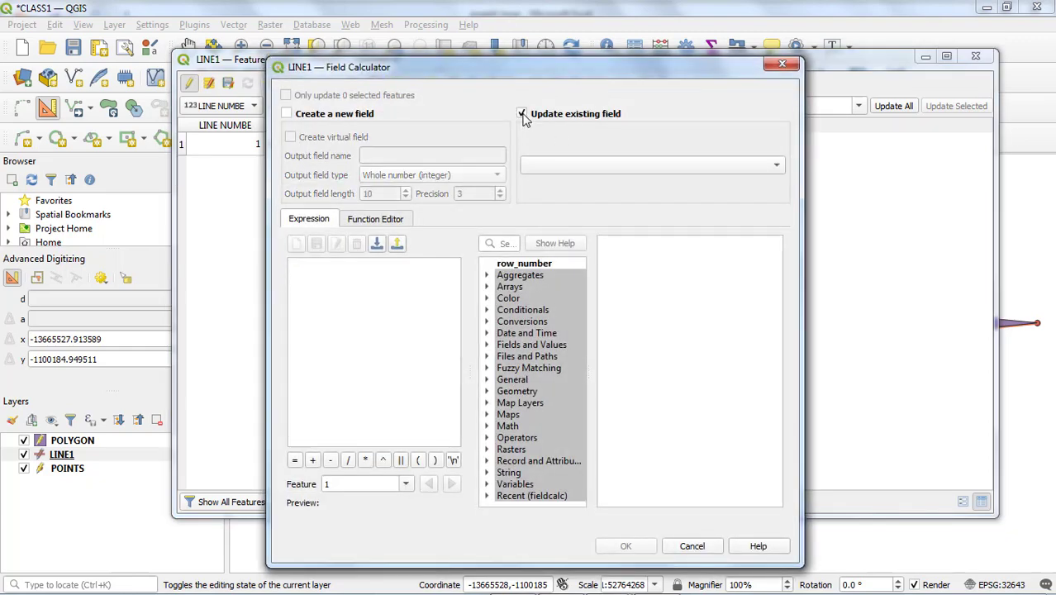
{"action": "left_click", "coordinate": [568, 170]}
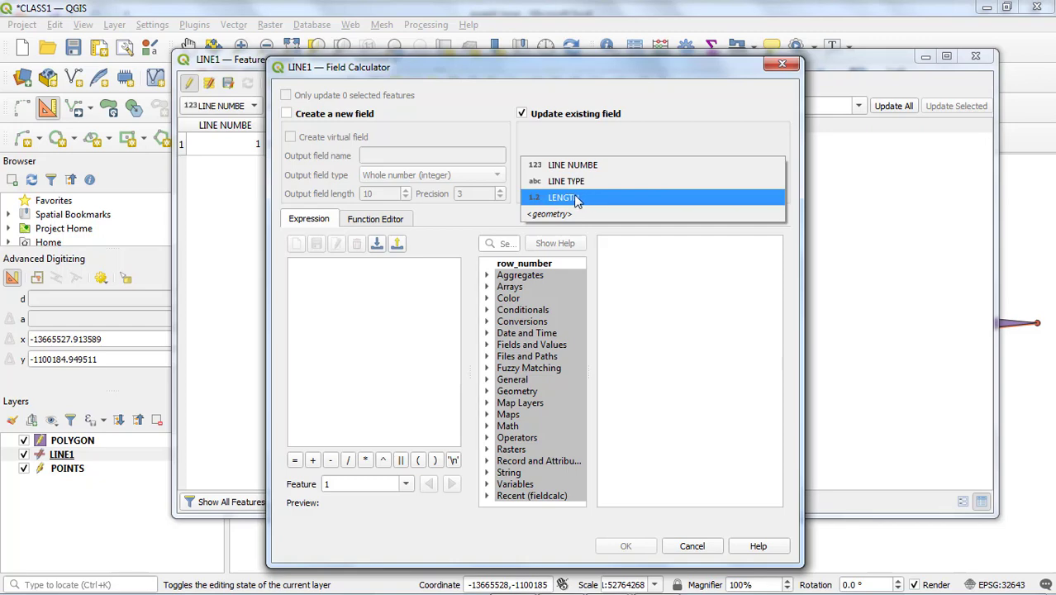
{"action": "left_click", "coordinate": [576, 199]}
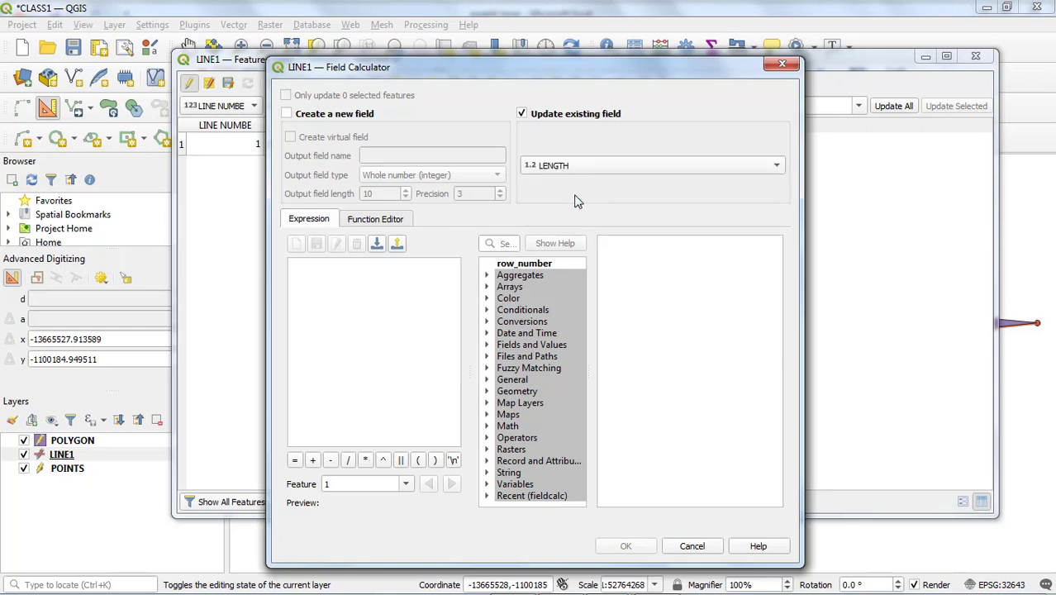
{"action": "left_click", "coordinate": [500, 244]}
{"action": "type", "text": "$l"}
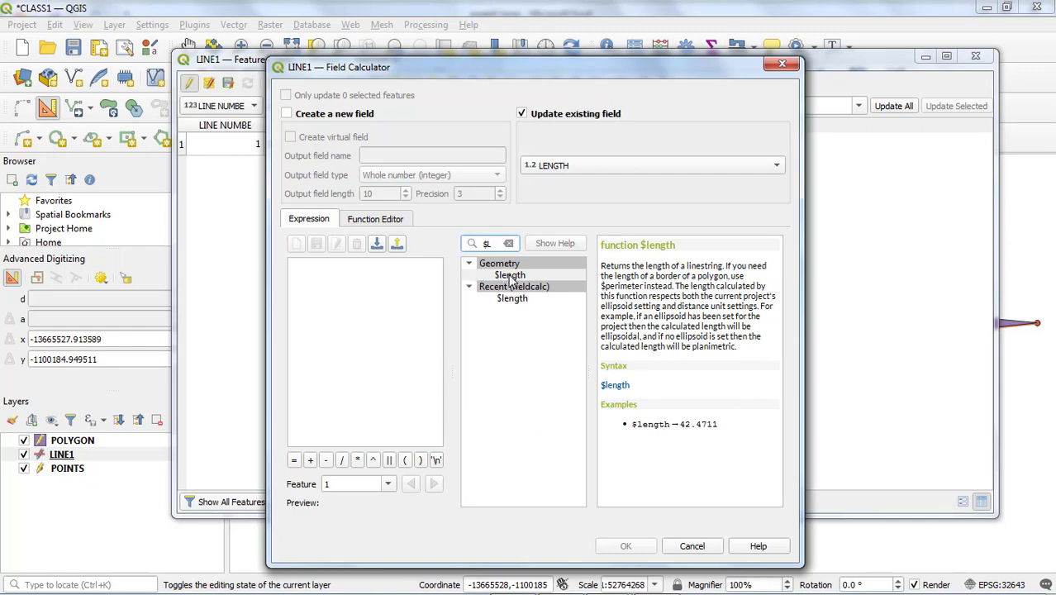
{"action": "double_click", "coordinate": [510, 275]}
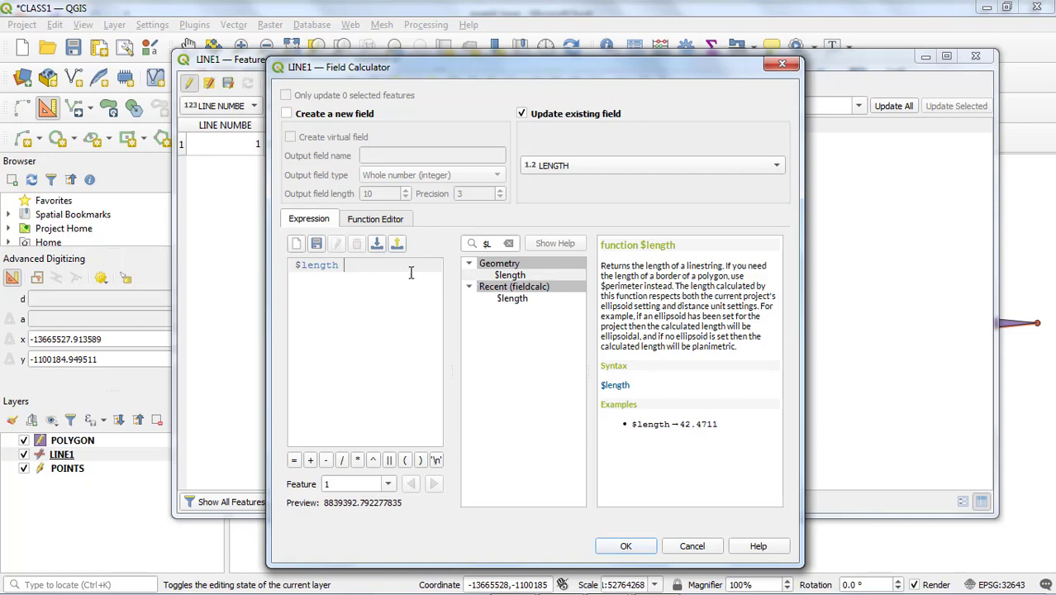
{"action": "left_click", "coordinate": [633, 549]}
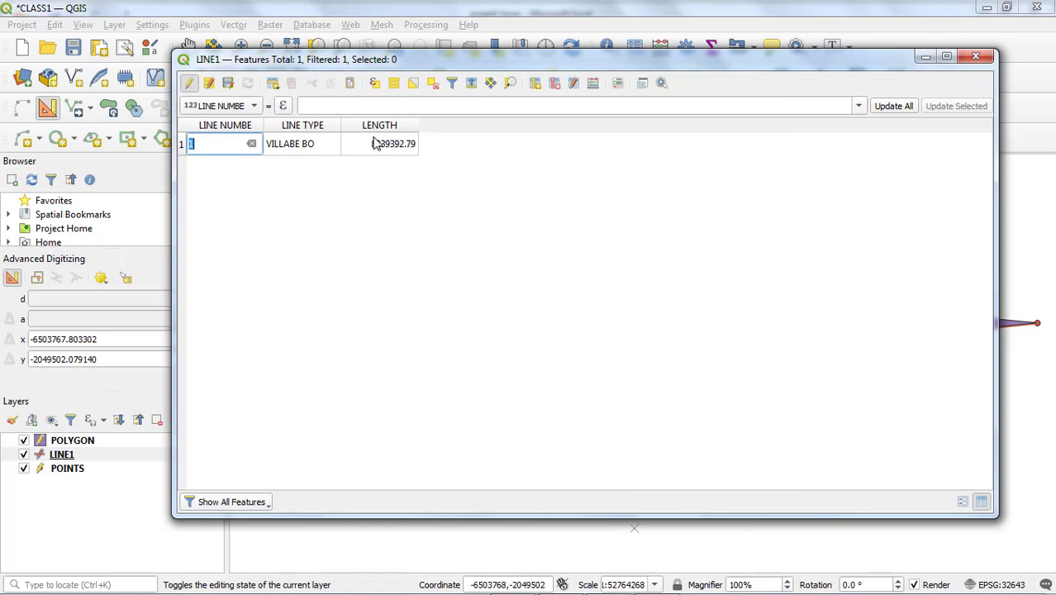
- Label the LINE1 layer with single labels from the LENGTH field and save that layer's edits
{"action": "left_click", "coordinate": [139, 459]}
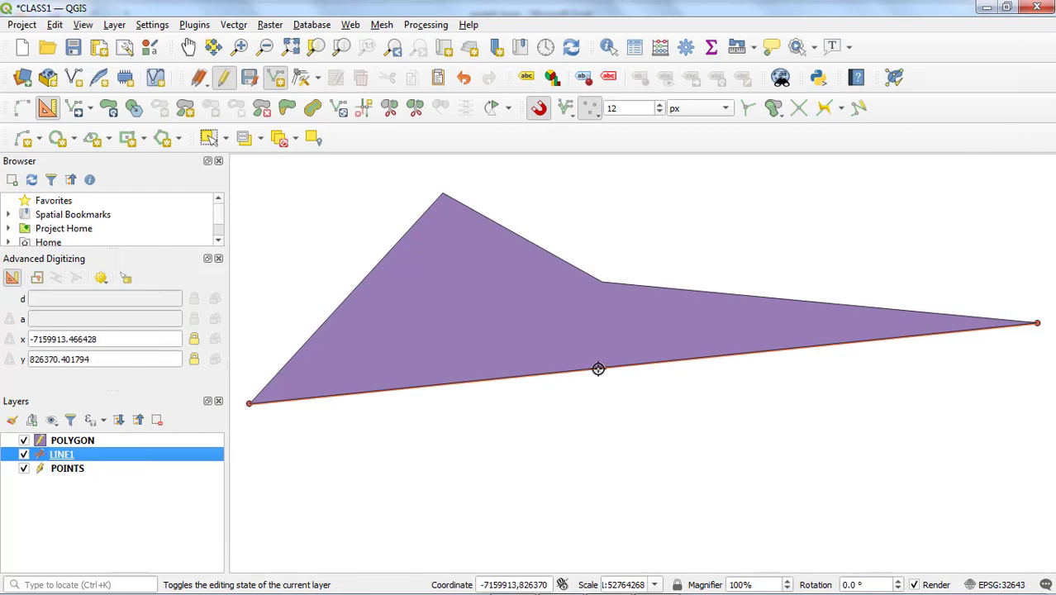
{"action": "double_click", "coordinate": [145, 459]}
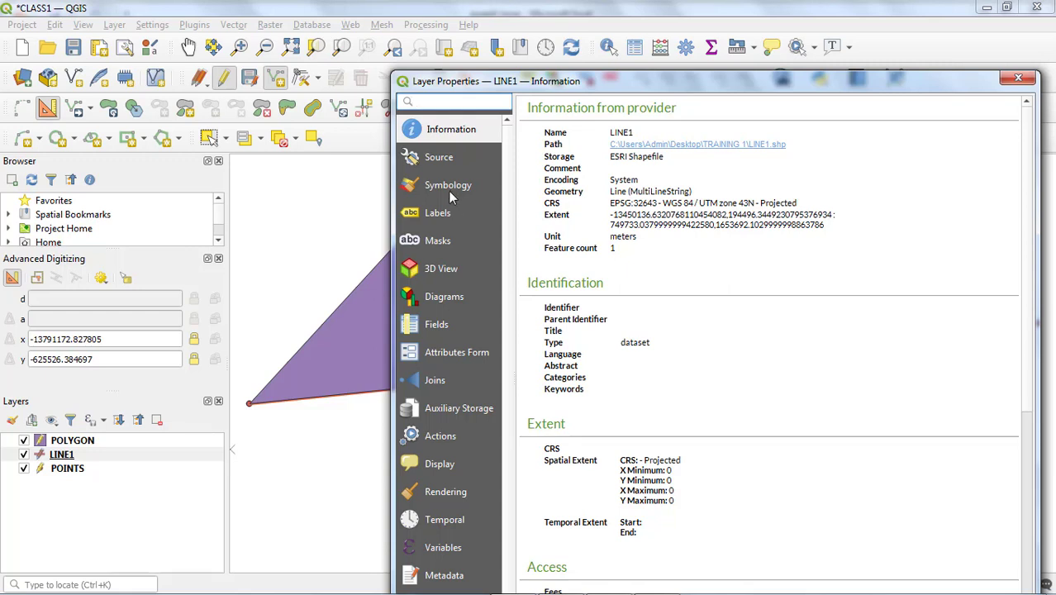
{"action": "left_click", "coordinate": [443, 213]}
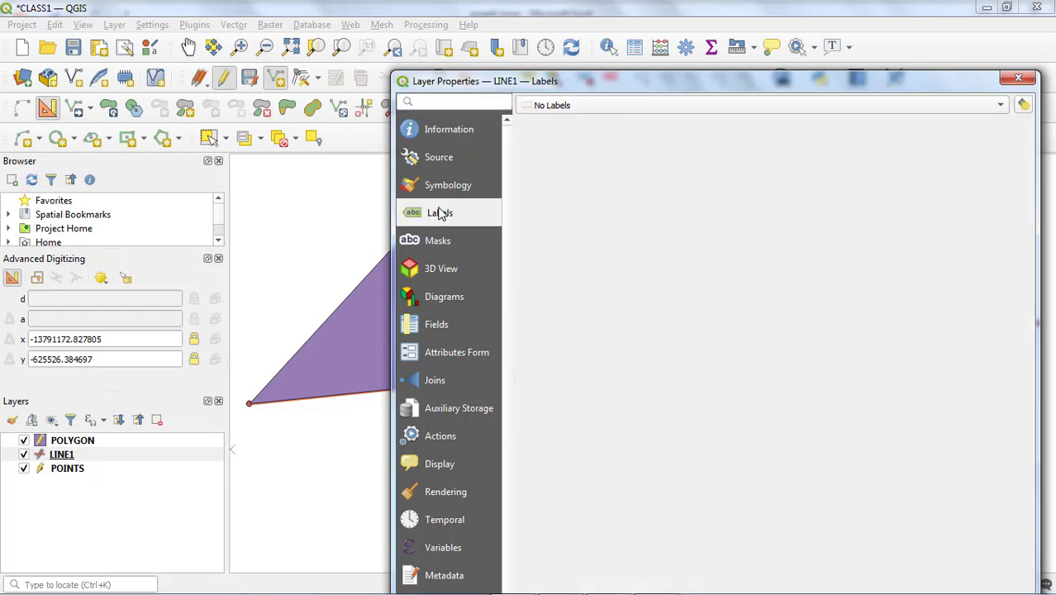
{"action": "left_click", "coordinate": [591, 108]}
{"action": "left_click", "coordinate": [578, 126]}
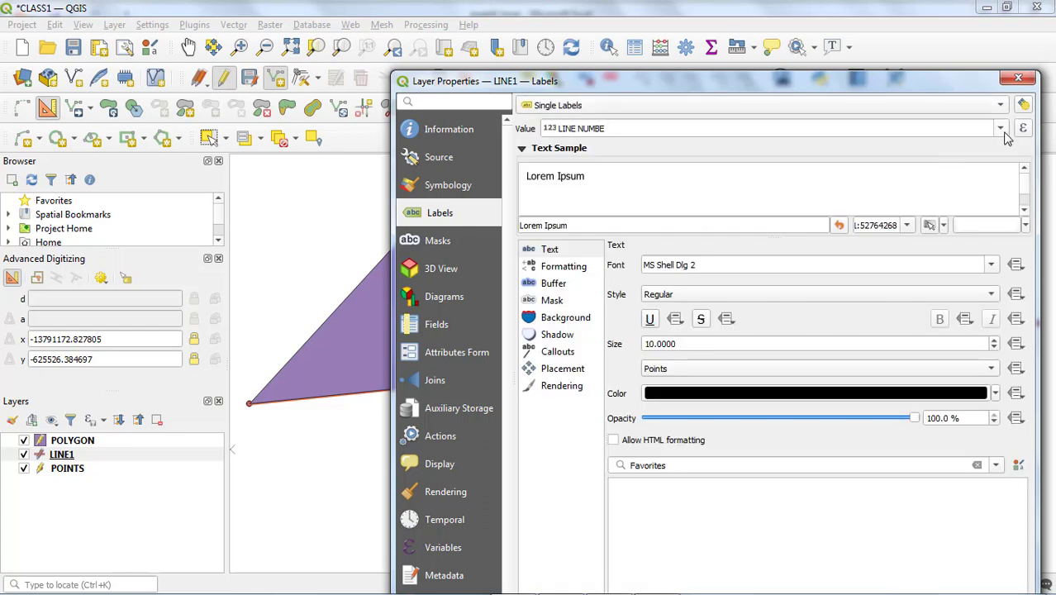
{"action": "left_click", "coordinate": [1001, 129]}
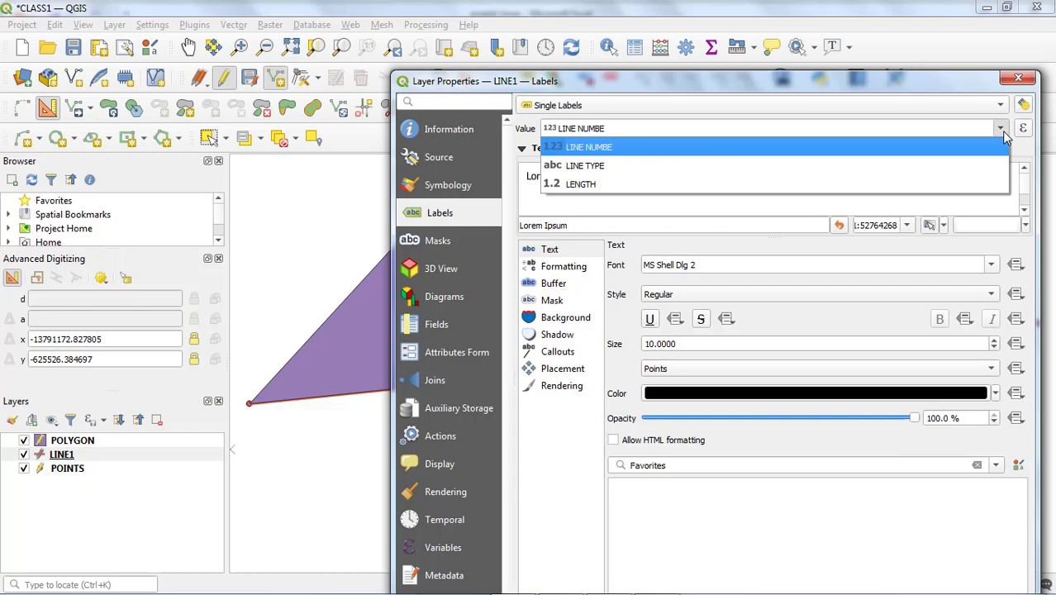
{"action": "left_click", "coordinate": [645, 185]}
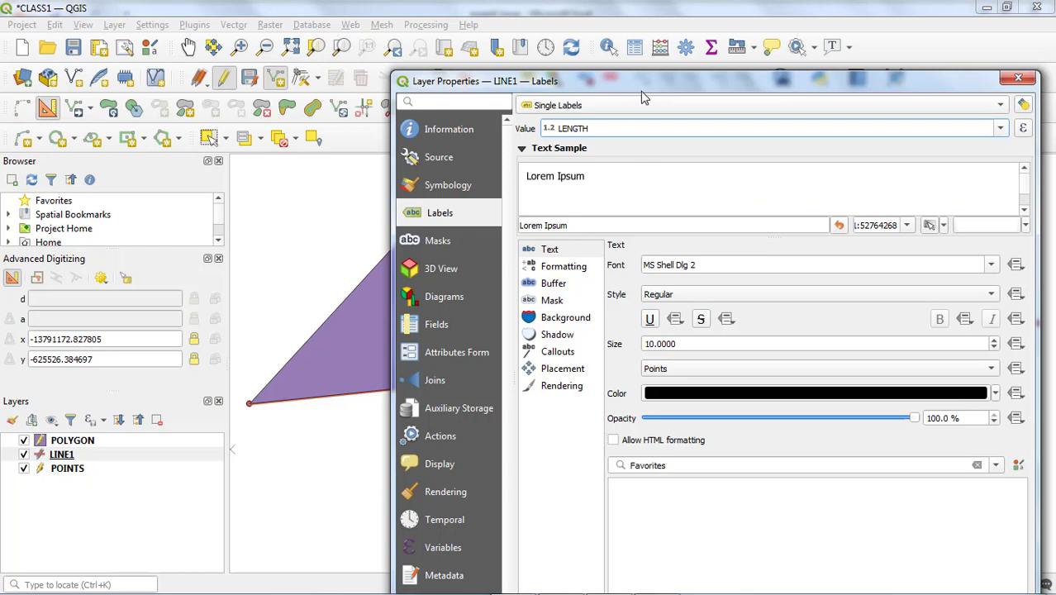
{"action": "left_click_drag", "start_coordinate": [640, 86], "coordinate": [626, 25]}
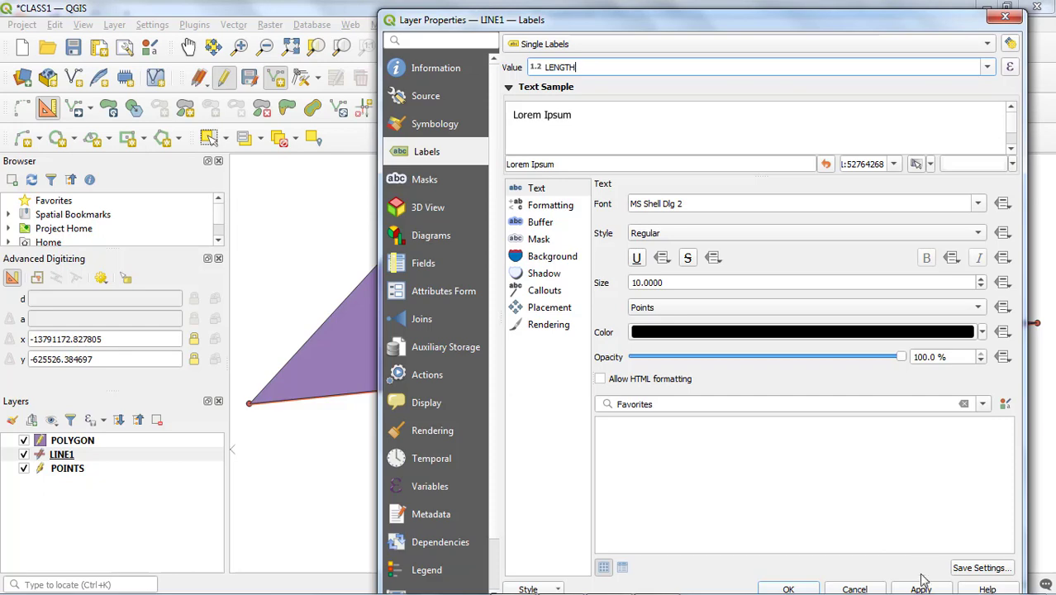
{"action": "left_click", "coordinate": [795, 589]}
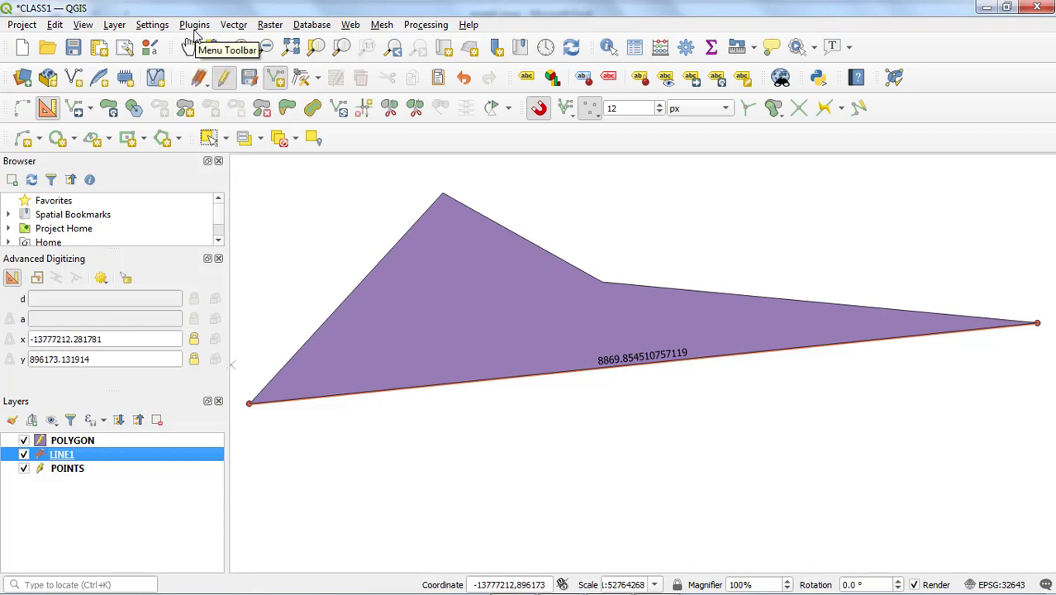
{"action": "left_click", "coordinate": [209, 87]}
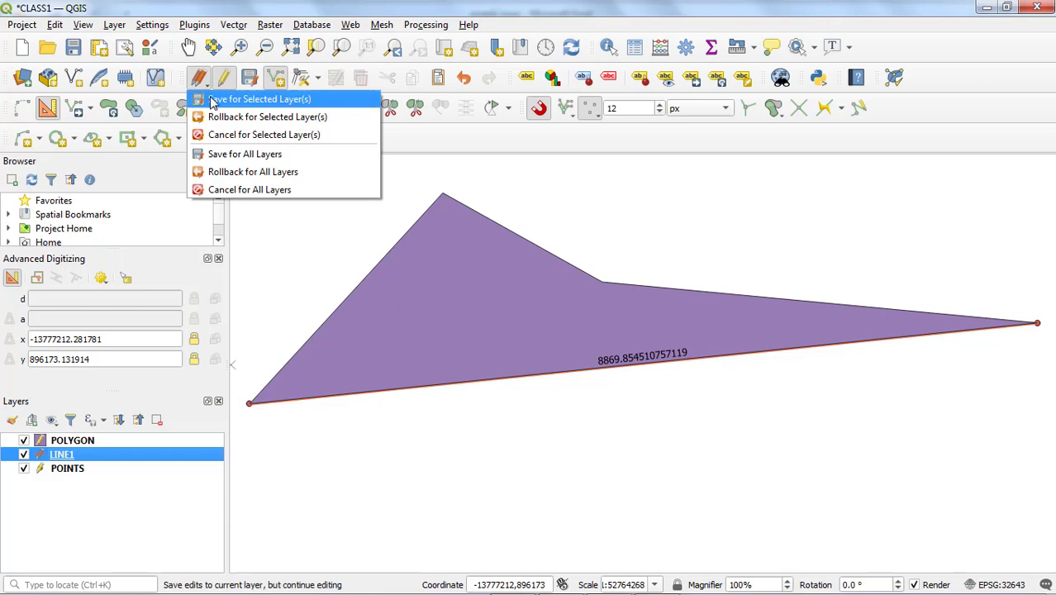
{"action": "left_click", "coordinate": [225, 100]}
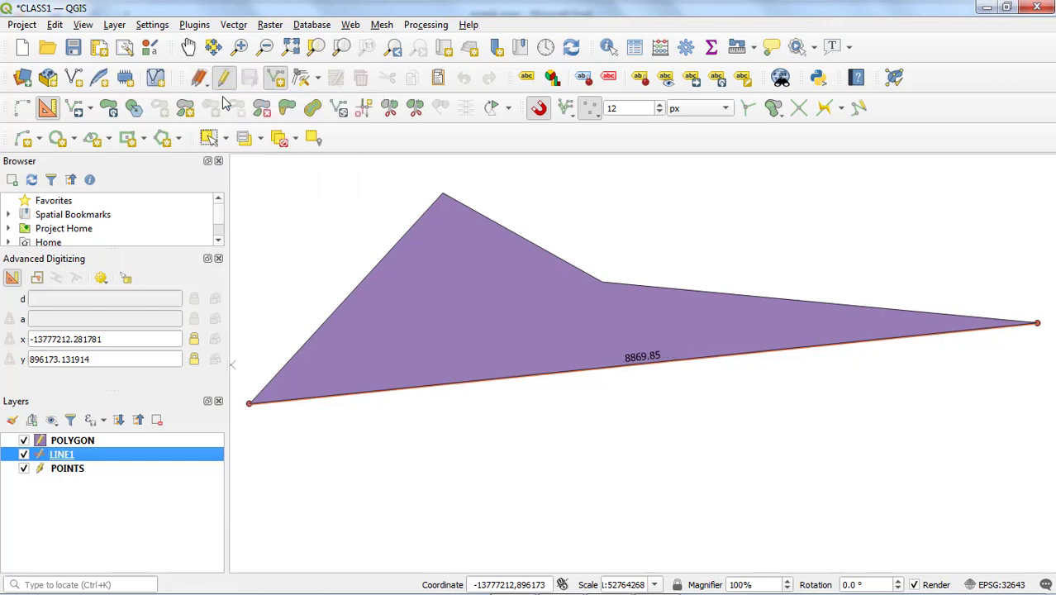
- Open the attribute table of the POLYGON layer and make sure the layer is in edit mode
{"action": "left_click", "coordinate": [61, 442]}
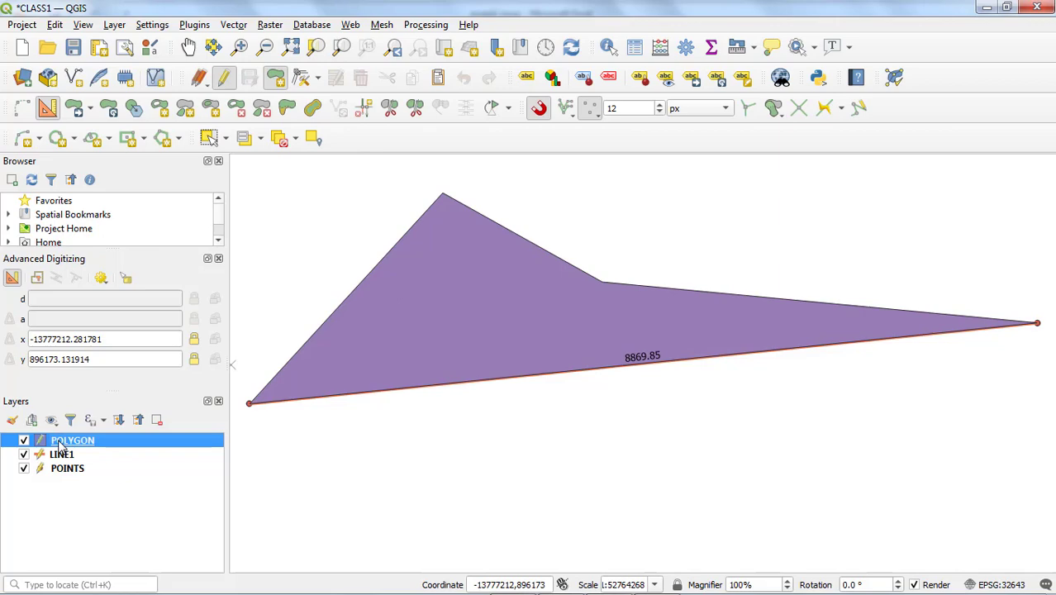
{"action": "right_click", "coordinate": [62, 446]}
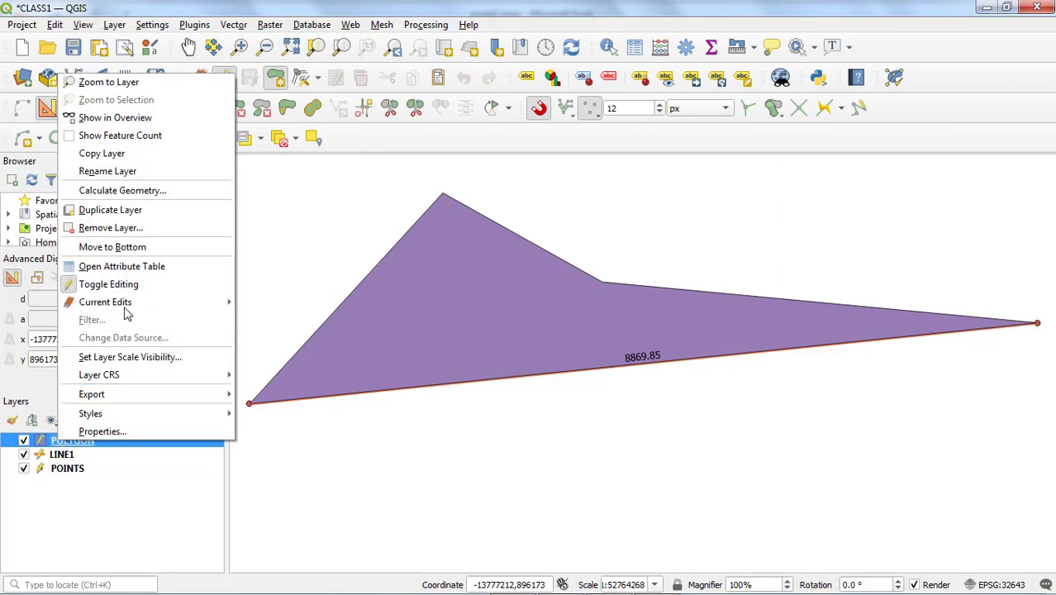
{"action": "left_click", "coordinate": [157, 269]}
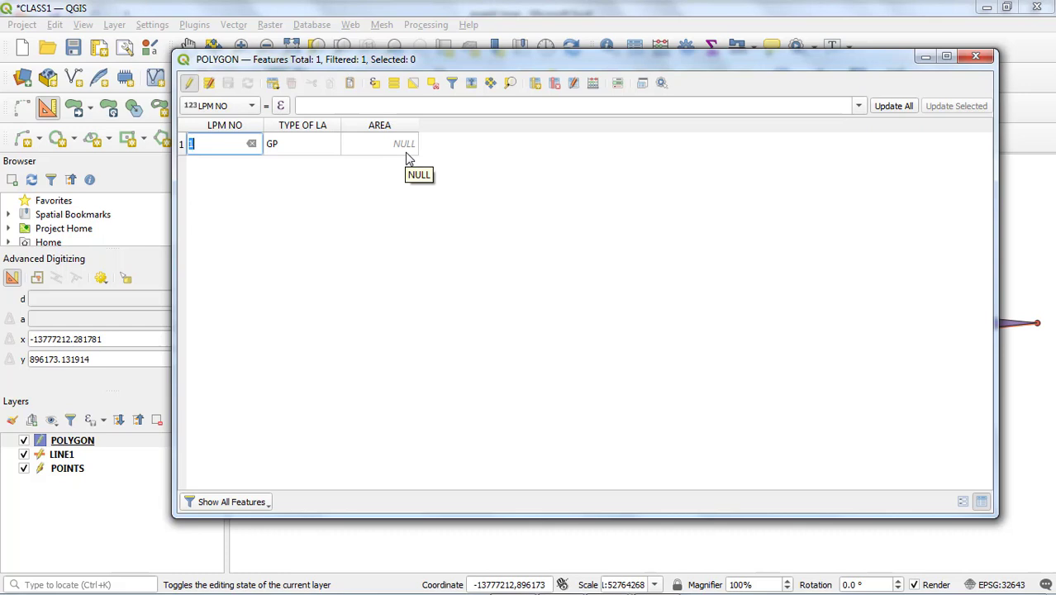
{"action": "left_click", "coordinate": [280, 138]}
{"action": "left_click", "coordinate": [191, 85]}
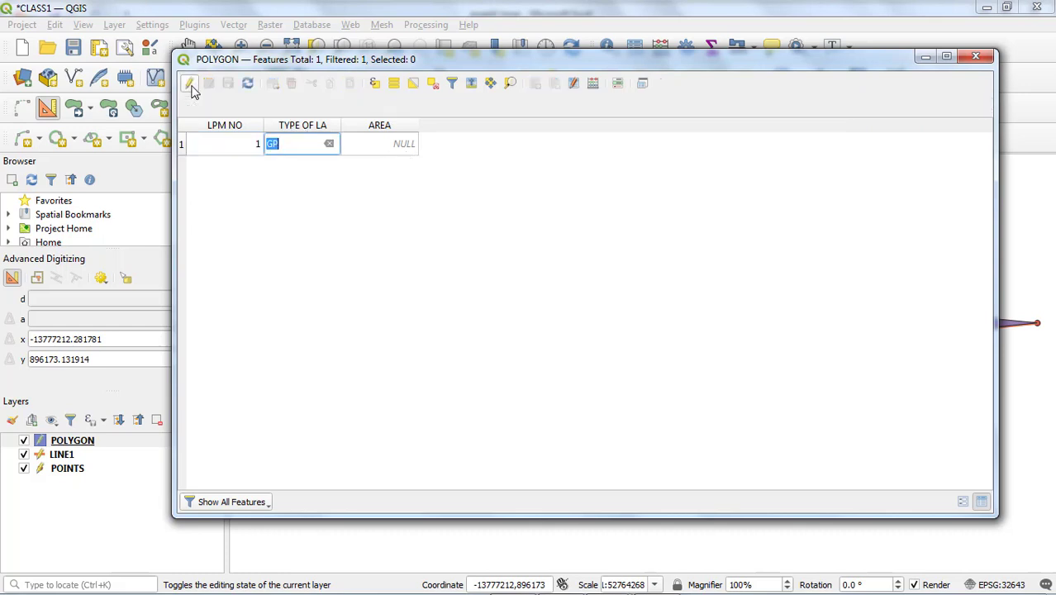
{"action": "left_click", "coordinate": [189, 84]}
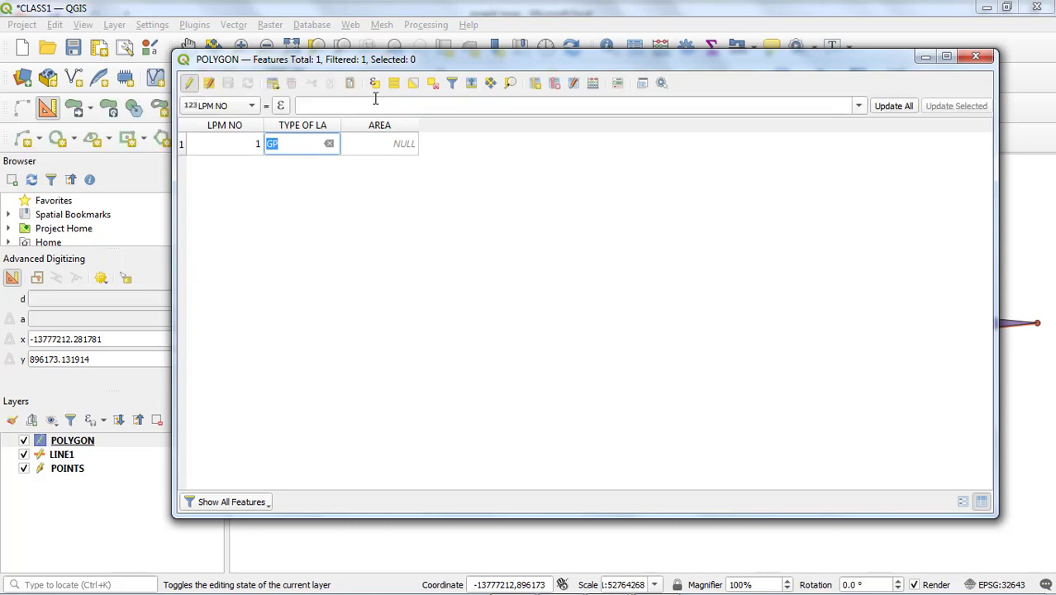
- Use the Field Calculator to update the existing AREA field of POLYGON with the $area expression, and close the attribute table
{"action": "left_click", "coordinate": [594, 86]}
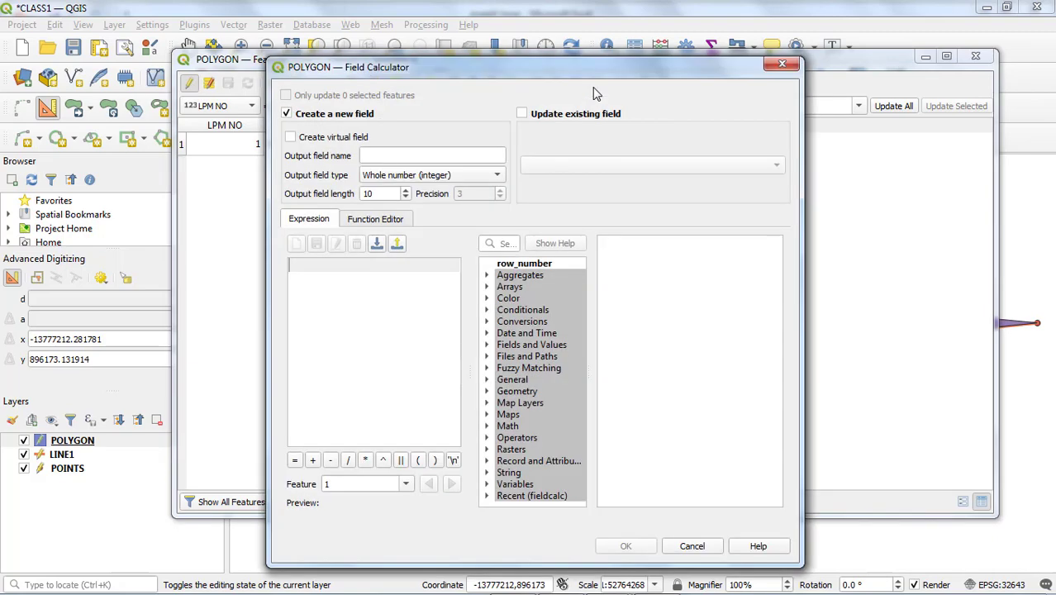
{"action": "left_click", "coordinate": [523, 114]}
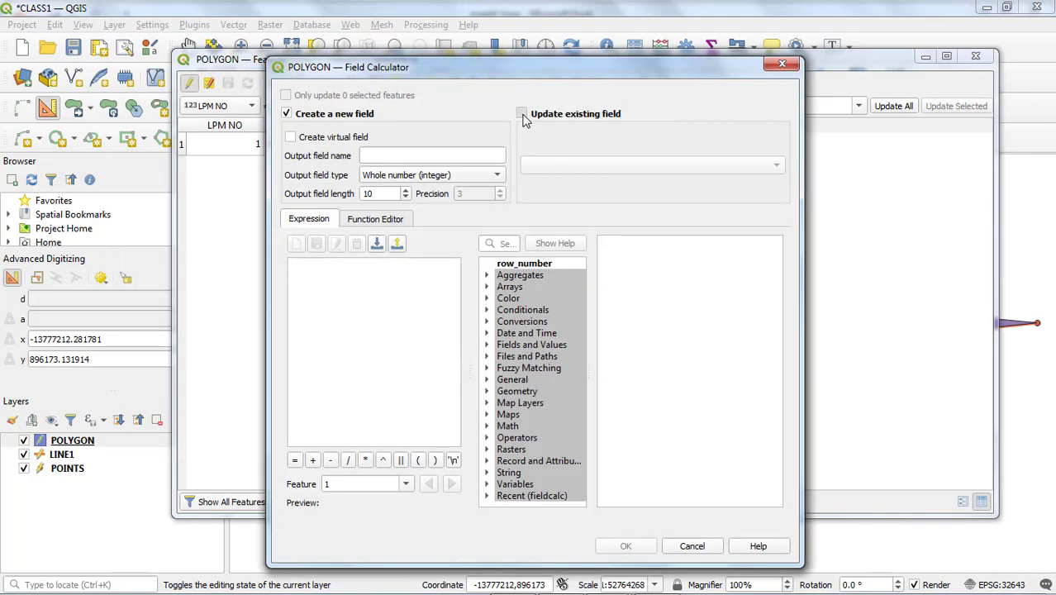
{"action": "left_click", "coordinate": [541, 163]}
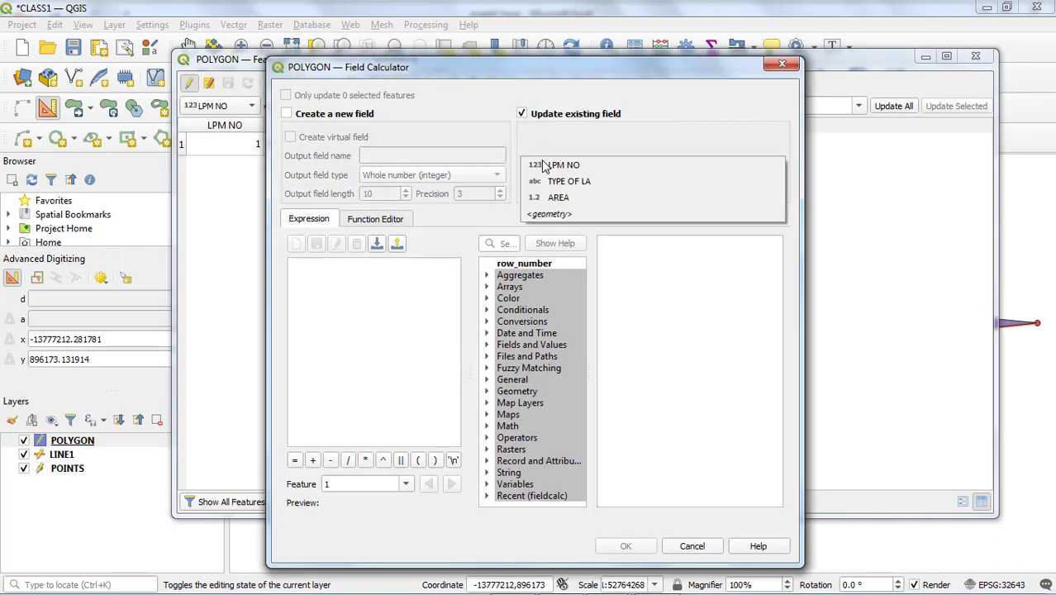
{"action": "left_click", "coordinate": [557, 200]}
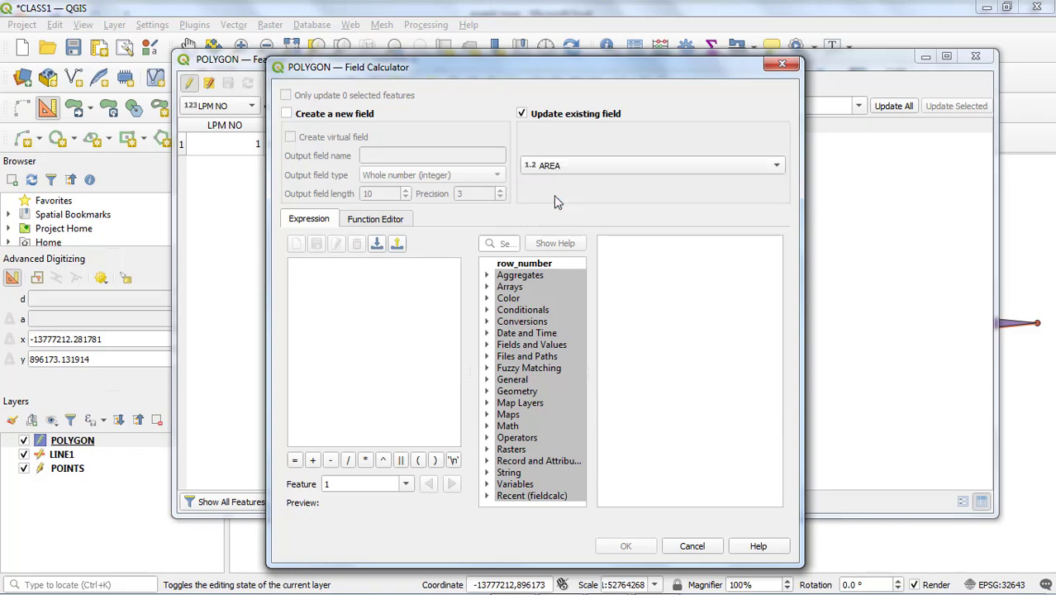
{"action": "left_click", "coordinate": [504, 246]}
{"action": "type", "text": "$"}
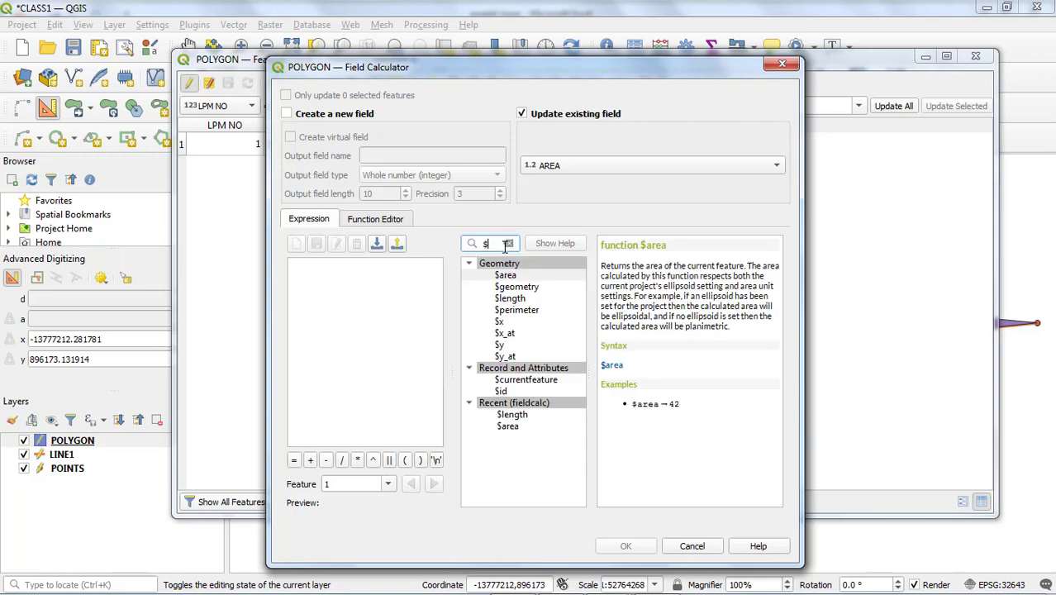
{"action": "type", "text": "A"}
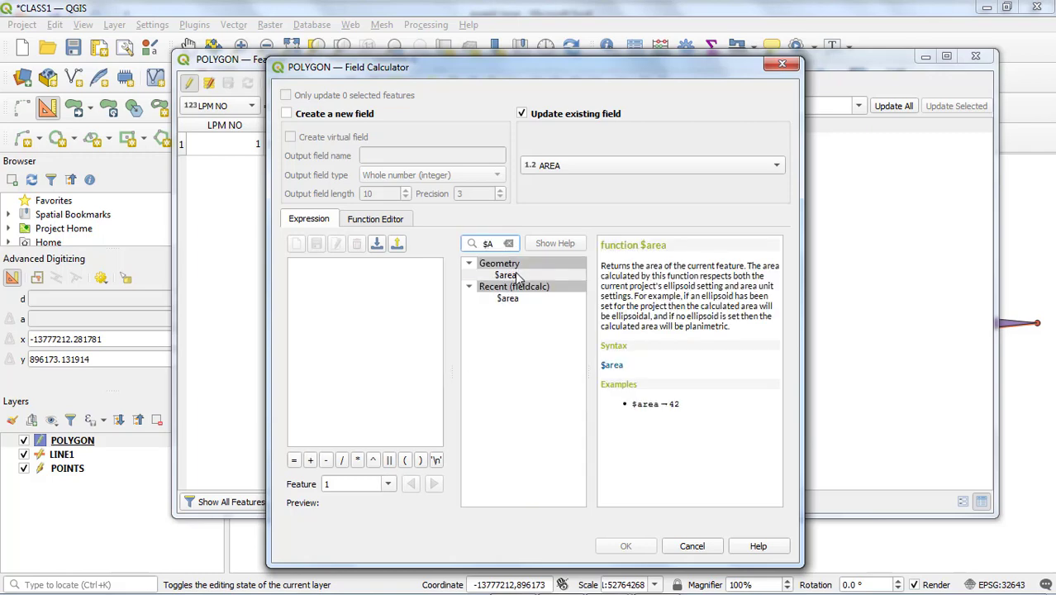
{"action": "double_click", "coordinate": [516, 277]}
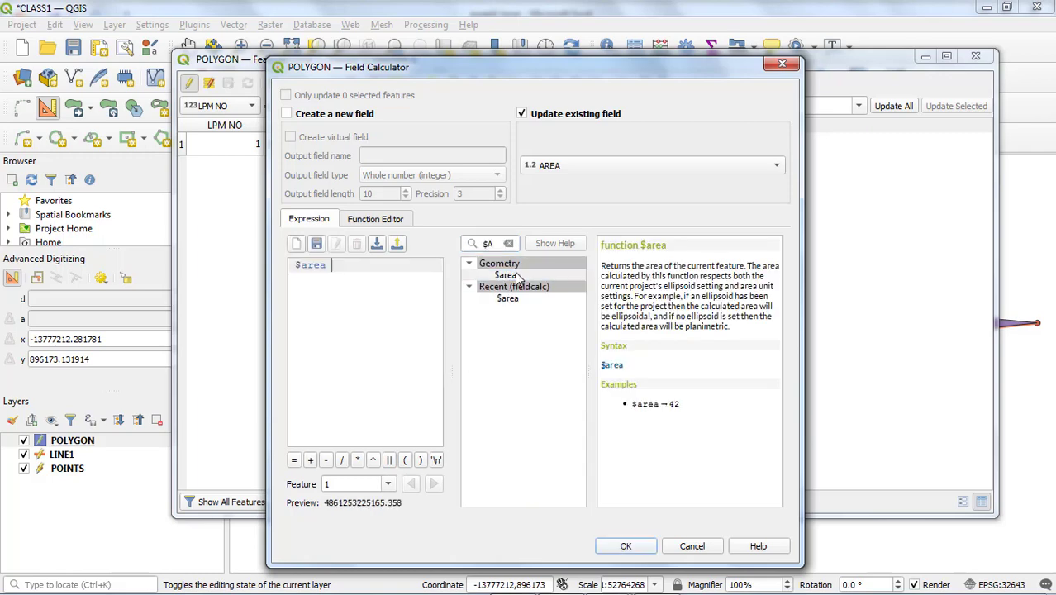
{"action": "left_click", "coordinate": [626, 547]}
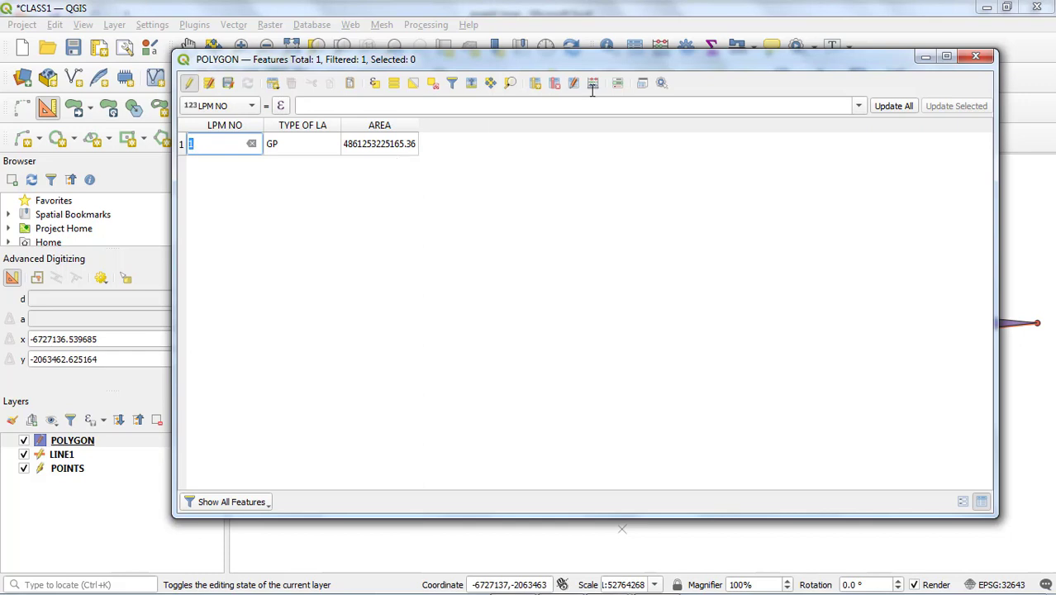
{"action": "left_click", "coordinate": [971, 58]}
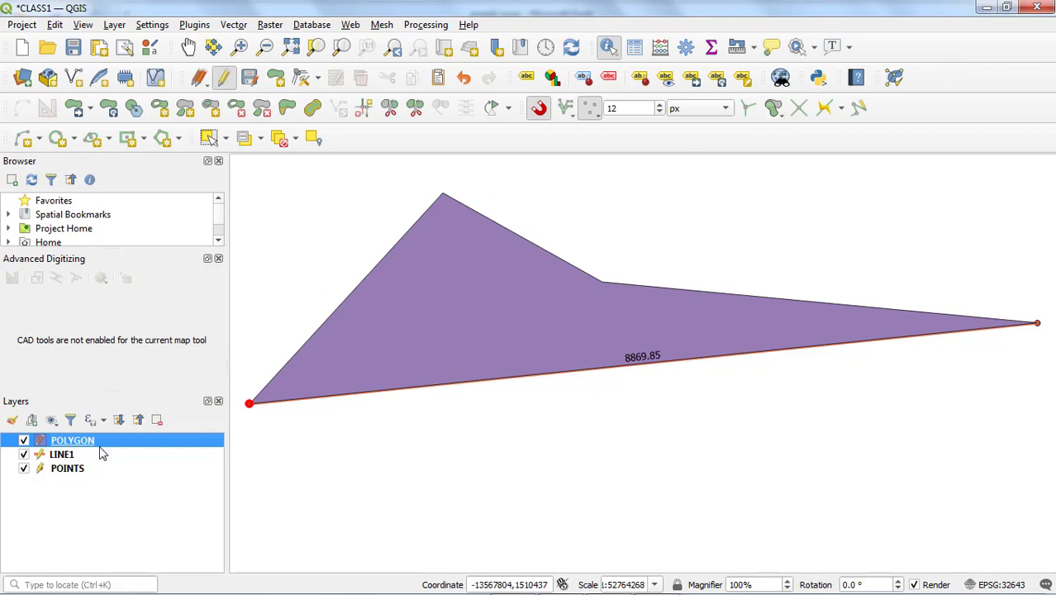
- Label the POLYGON layer with single labels showing the AREA field
{"action": "double_click", "coordinate": [128, 444]}
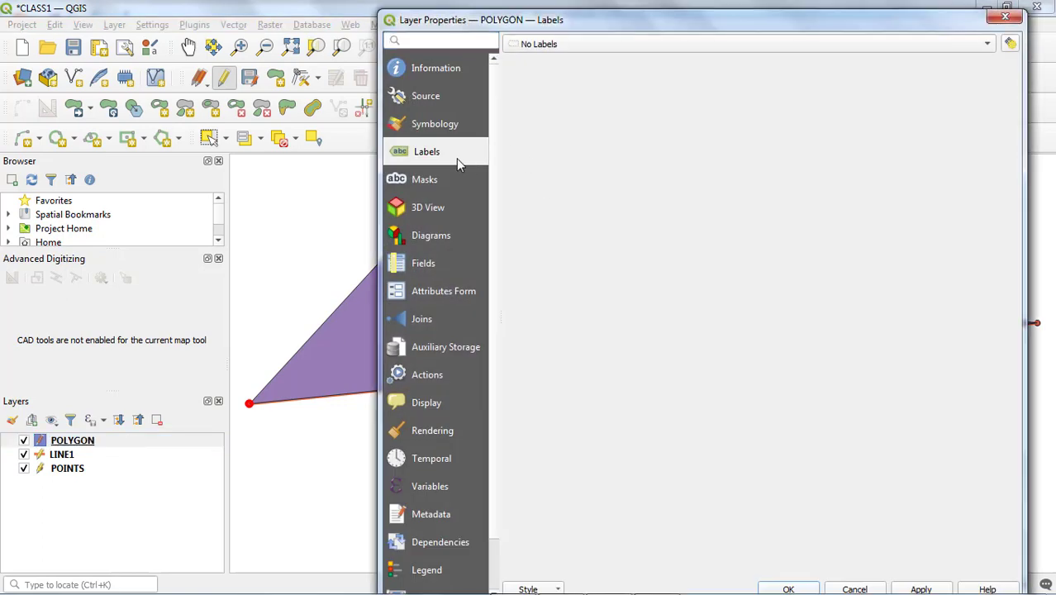
{"action": "left_click", "coordinate": [637, 43]}
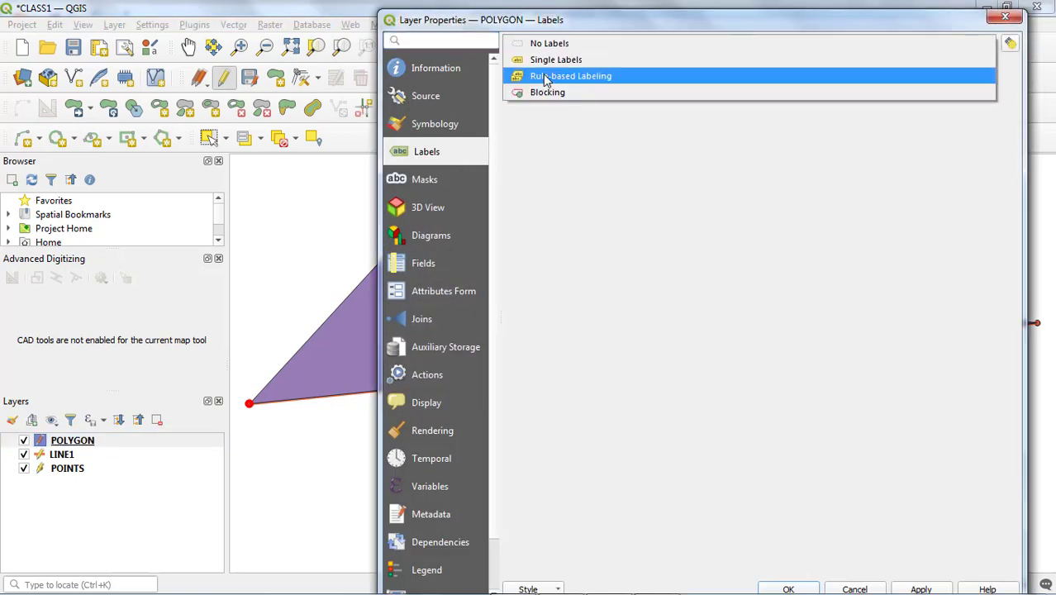
{"action": "left_click", "coordinate": [550, 61]}
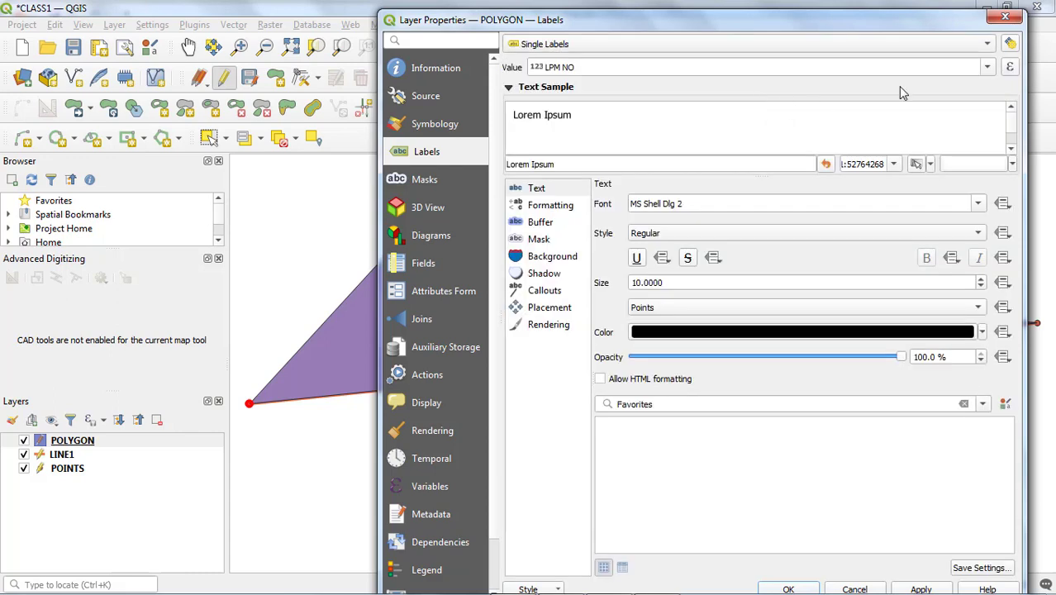
{"action": "left_click", "coordinate": [988, 67]}
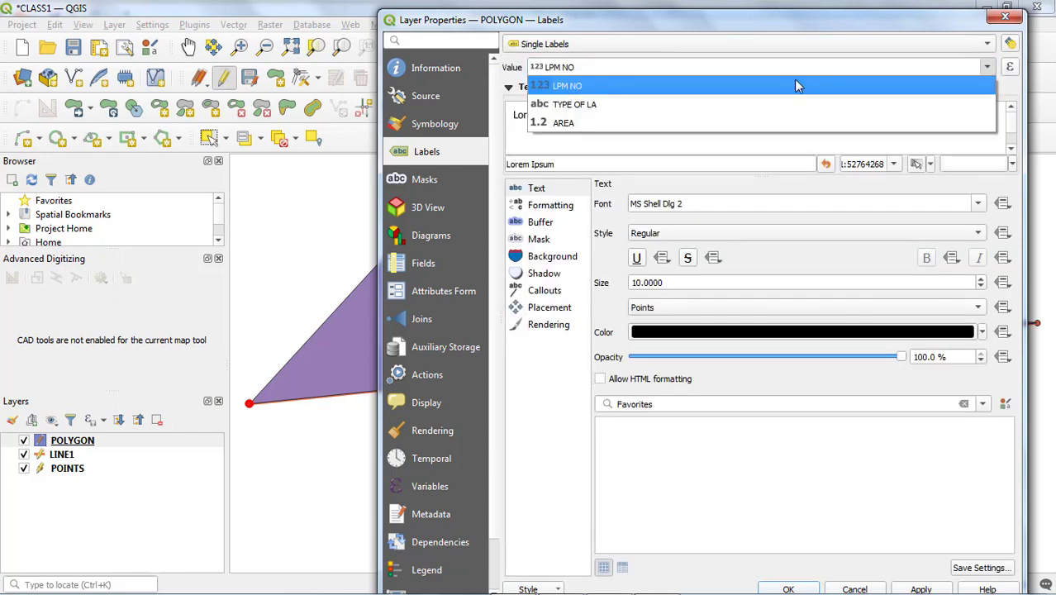
{"action": "left_click", "coordinate": [581, 123]}
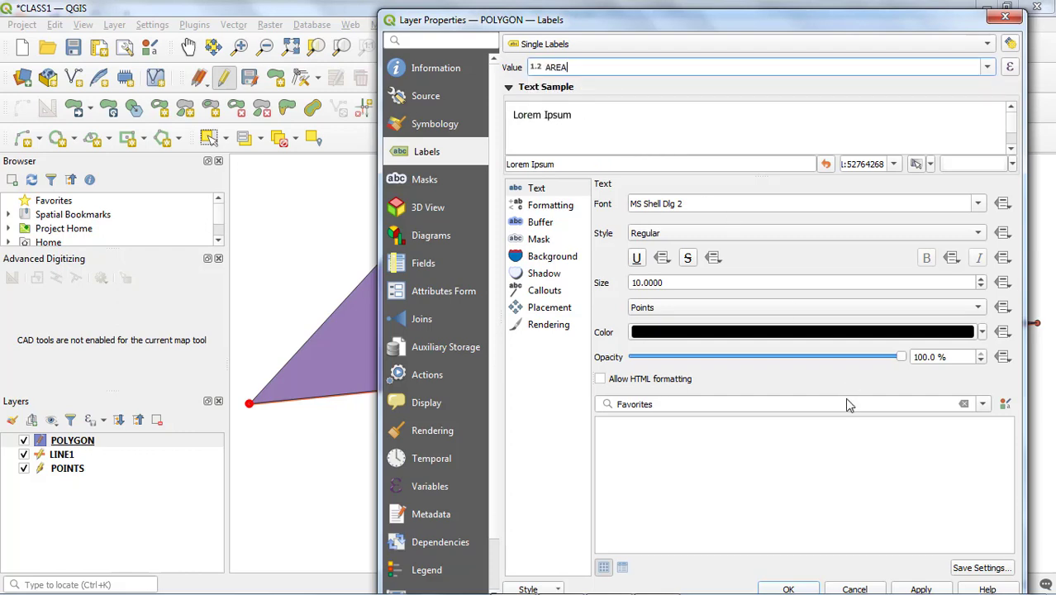
{"action": "left_click", "coordinate": [943, 589]}
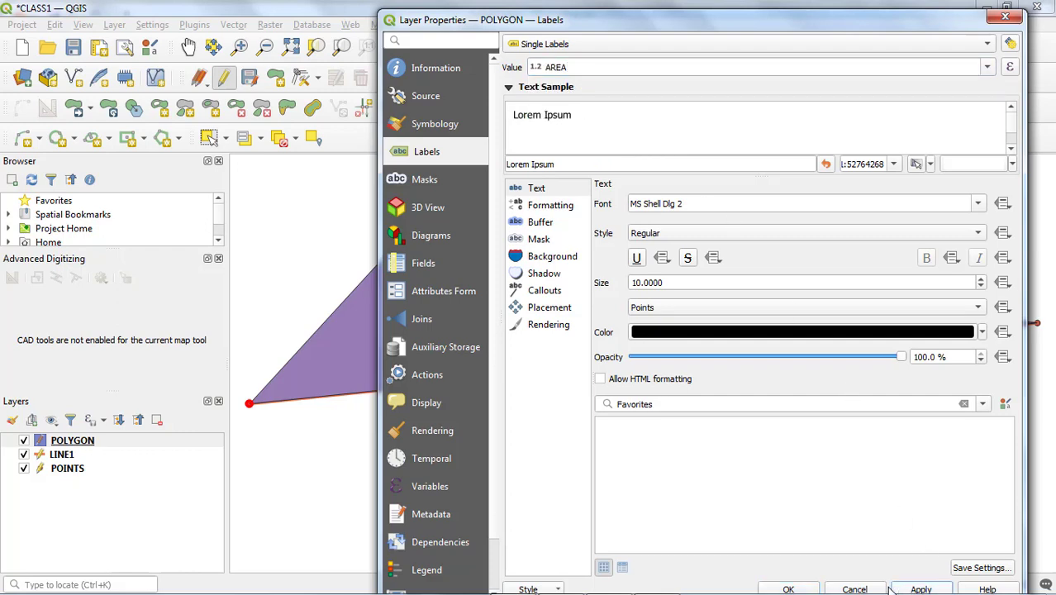
{"action": "left_click", "coordinate": [812, 591]}
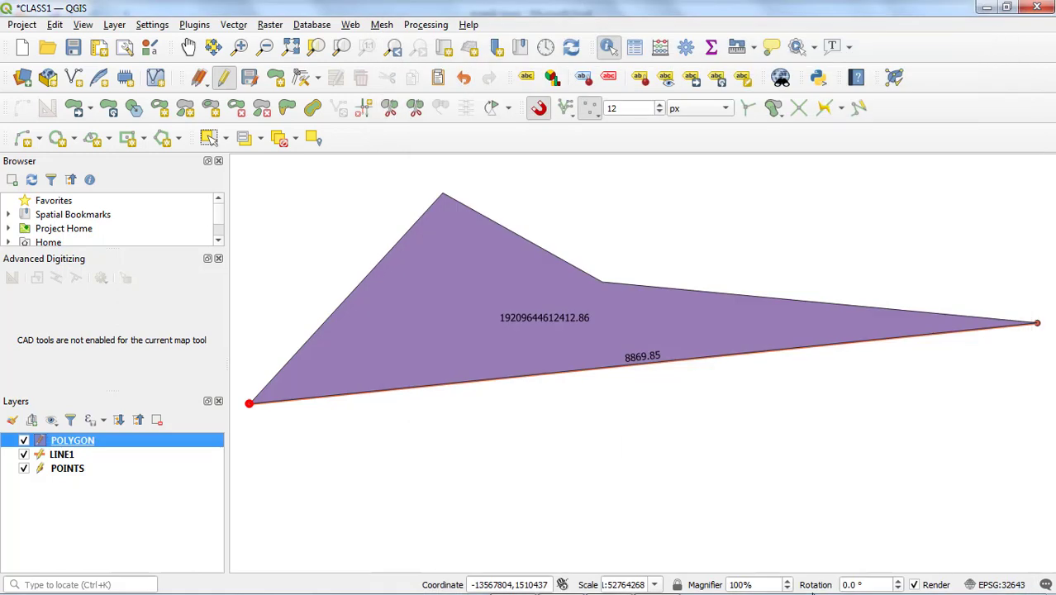